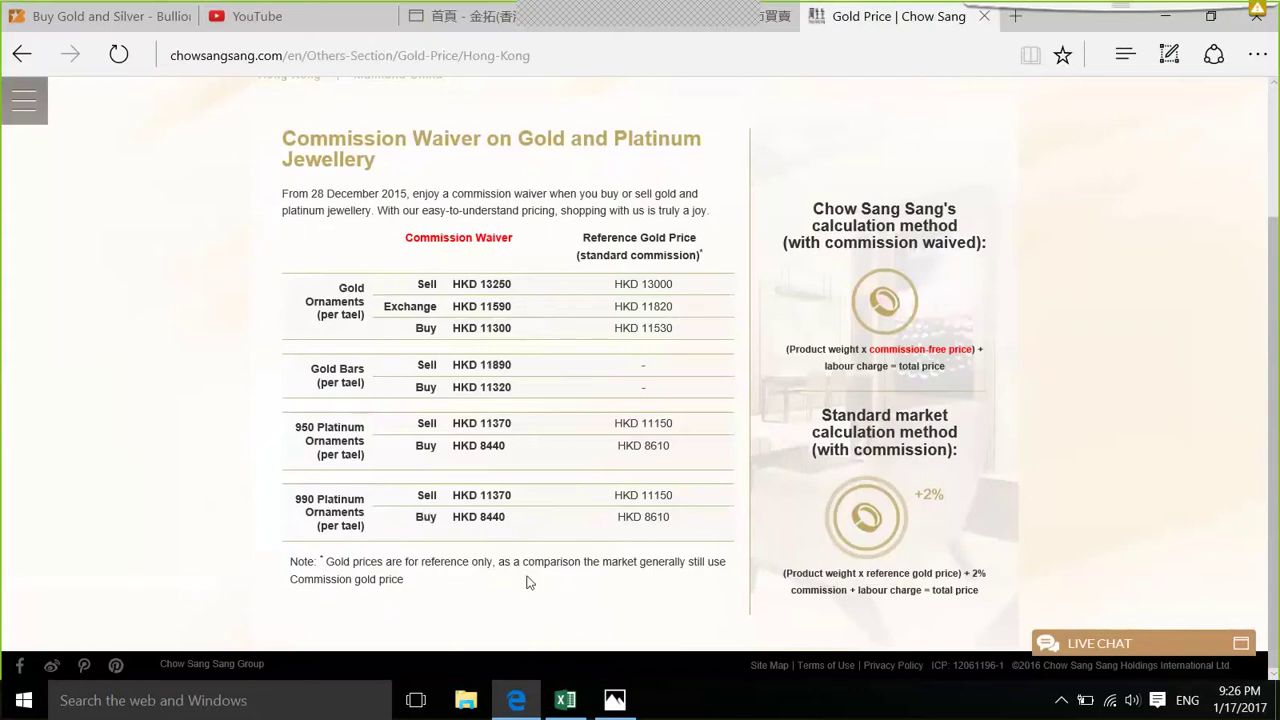
# Step: Switch to the AU ZDF Calc workbook in Excel and examine the weight conversion table in I12:M16
pyautogui.moveTo(561, 706)
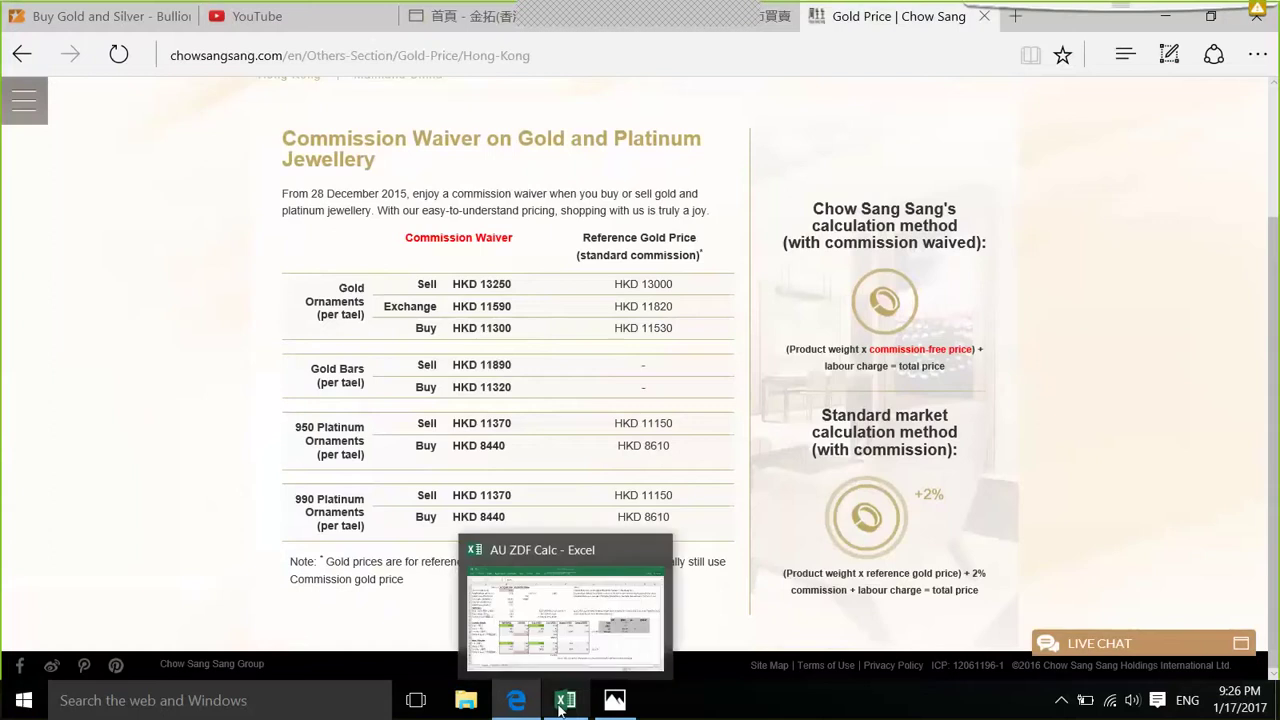
pyautogui.click(586, 553)
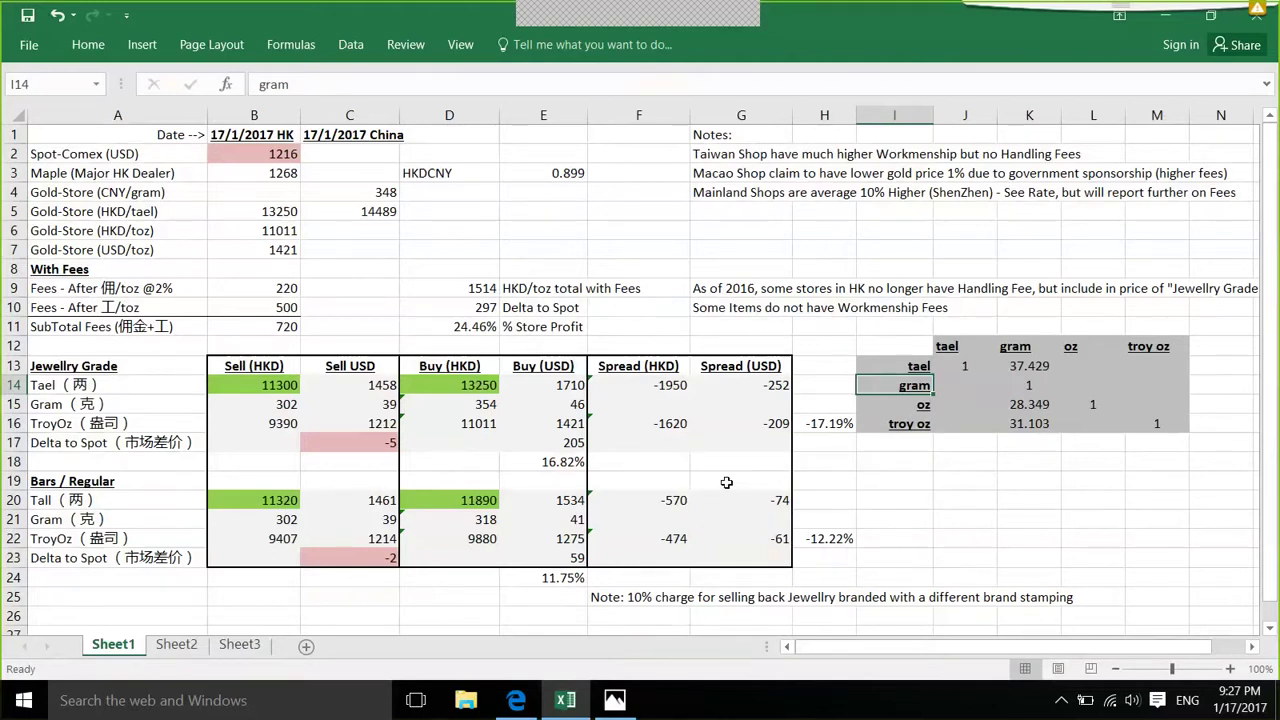
pyautogui.click(1016, 478)
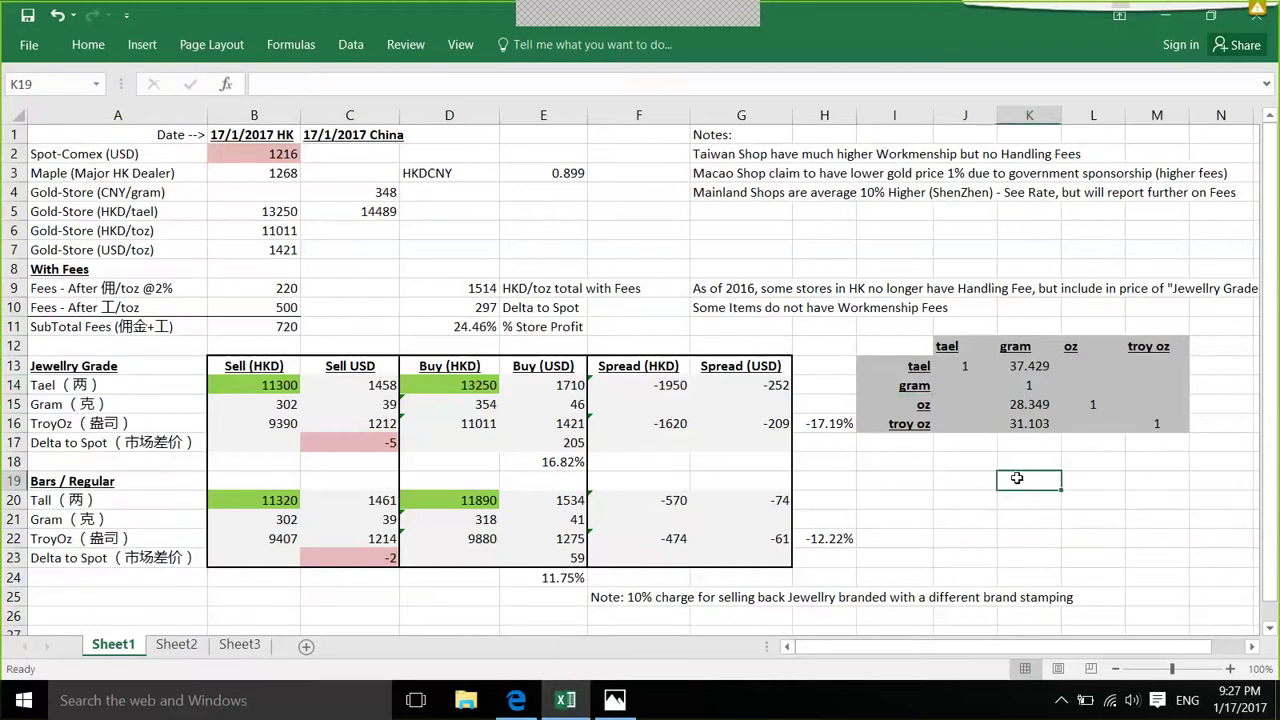
pyautogui.press('Up')
pyautogui.press('Up')
pyautogui.press('Right')
pyautogui.press('Left')
pyautogui.press('Left')
pyautogui.press('Left')
pyautogui.press('Up')
pyautogui.moveTo(896, 343); pyautogui.dragTo(1157, 423)
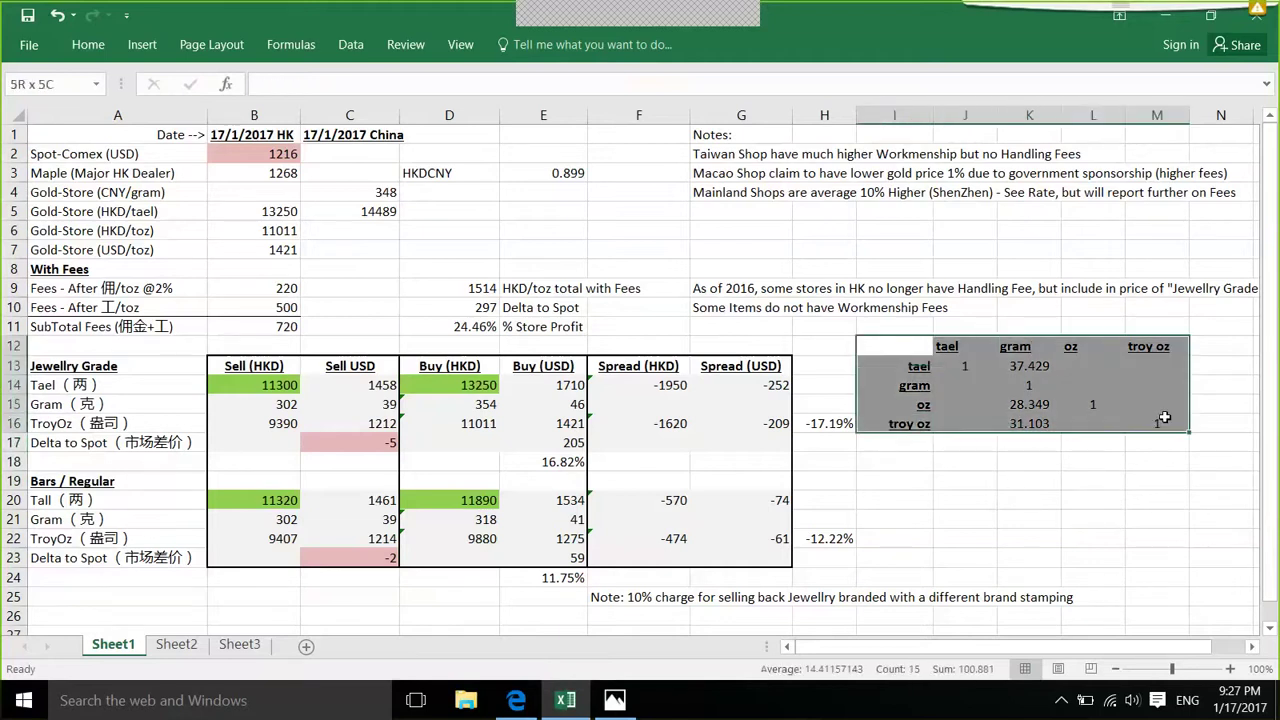
pyautogui.click(1157, 423)
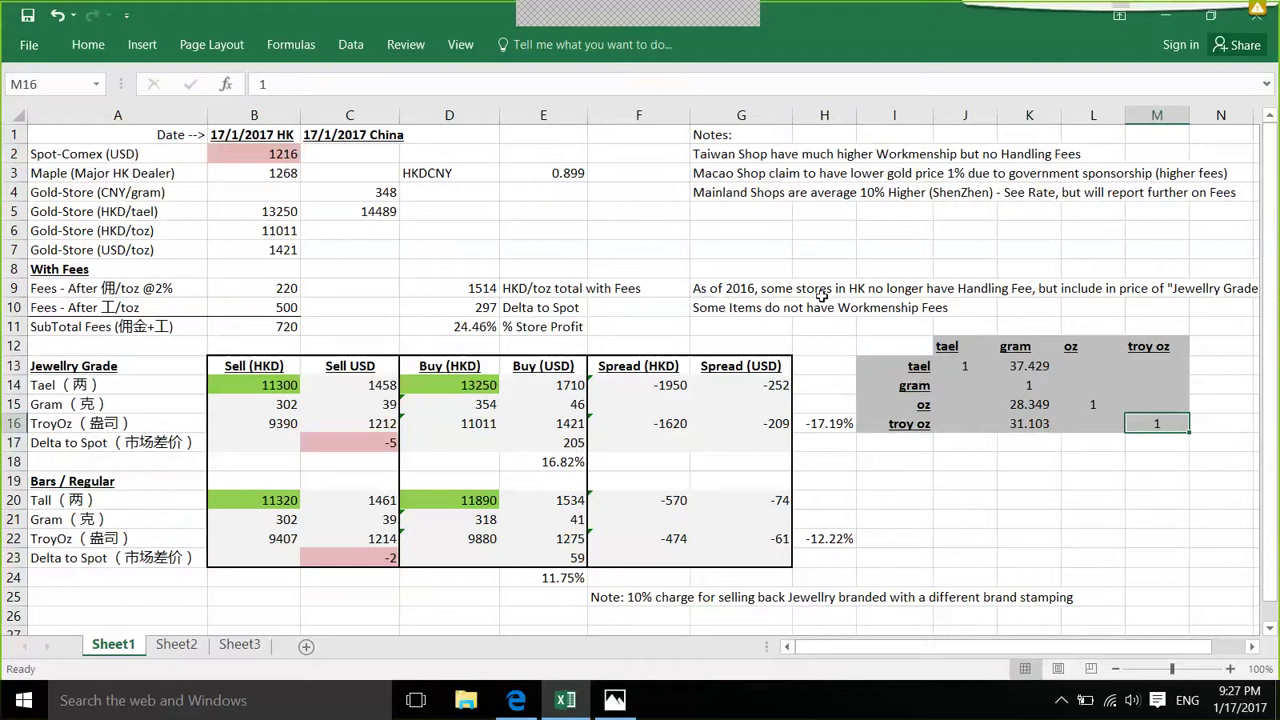
# Step: Review the tael, gram, oz and troy oz column headings of the conversion table
pyautogui.click(940, 347)
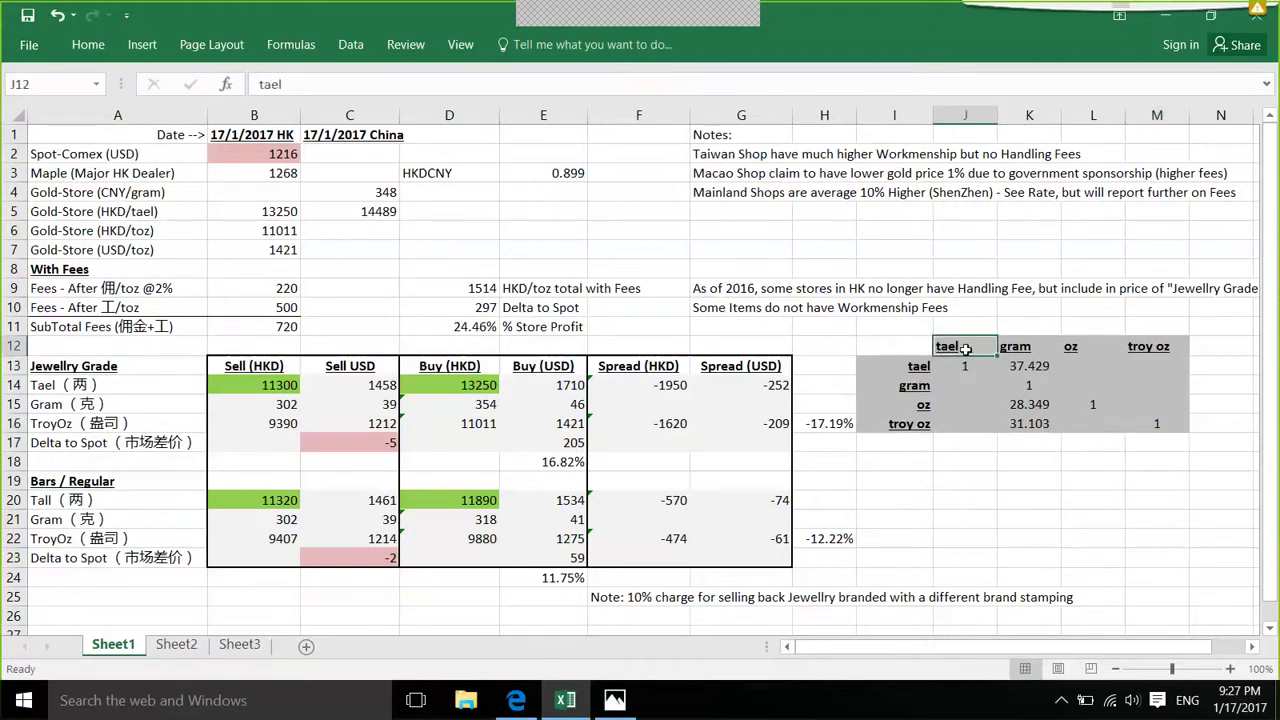
pyautogui.click(1021, 351)
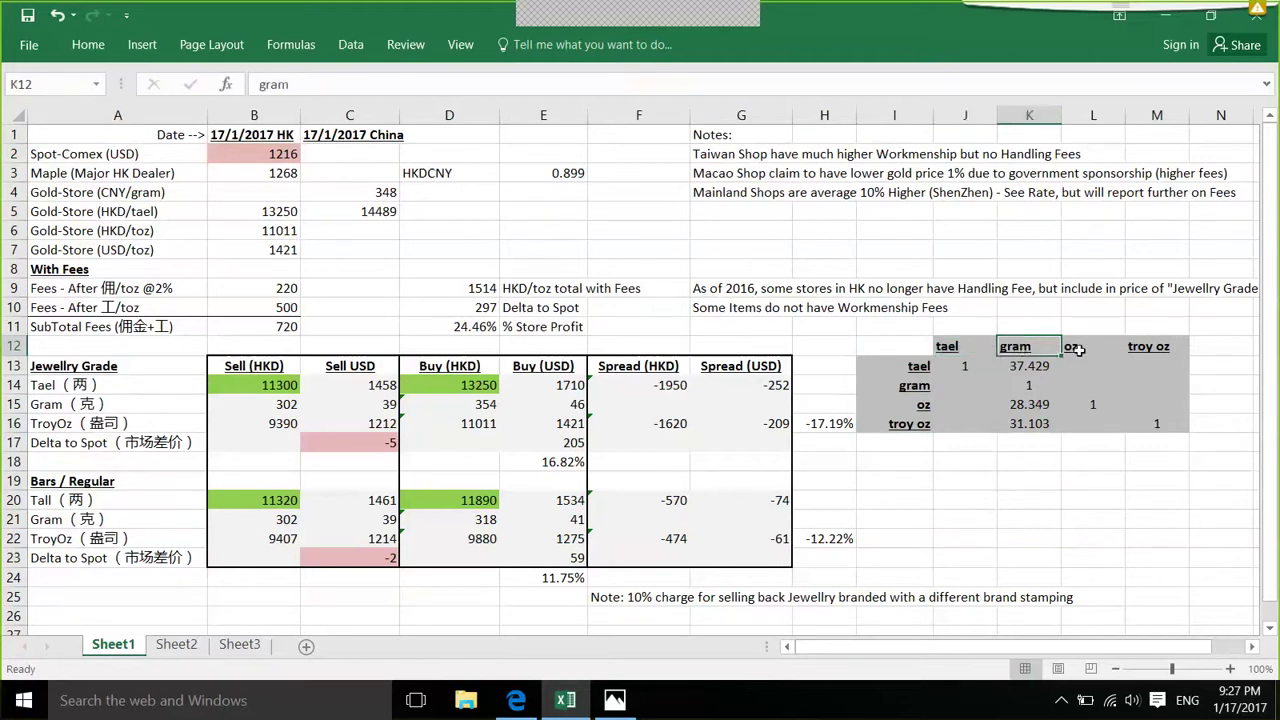
pyautogui.click(1077, 348)
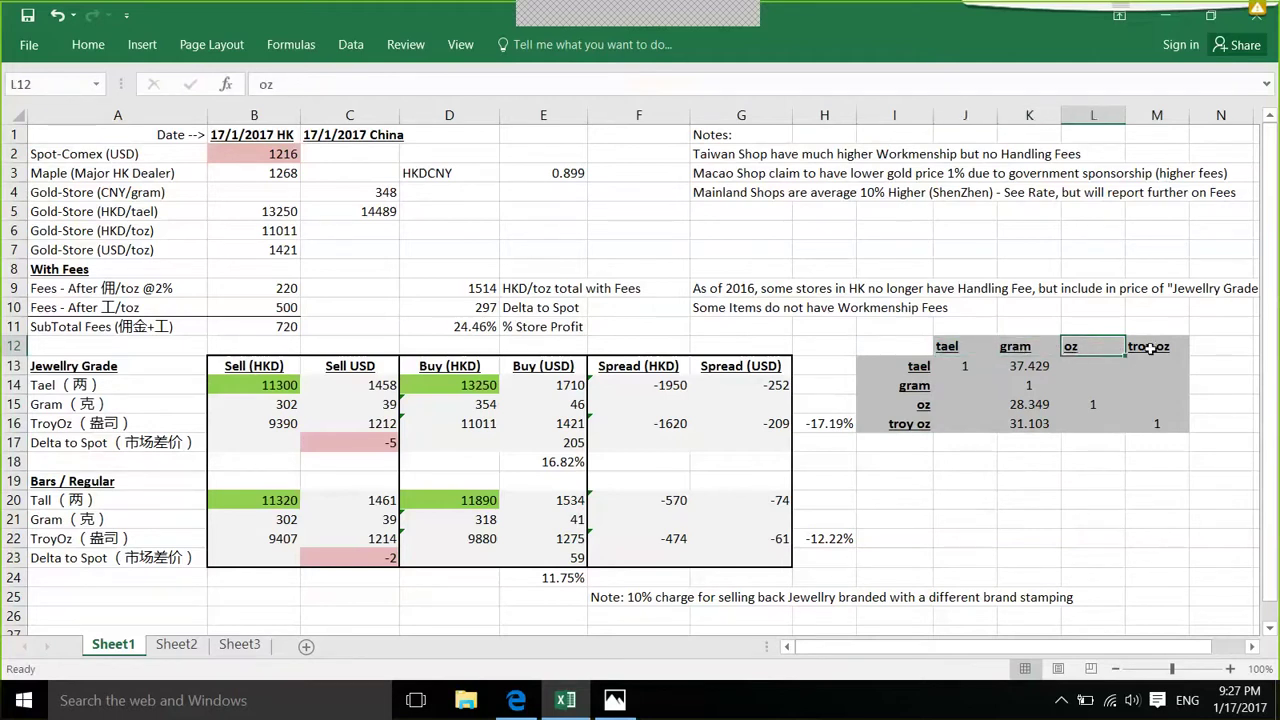
pyautogui.rightClick(1150, 347)
pyautogui.press('Escape')
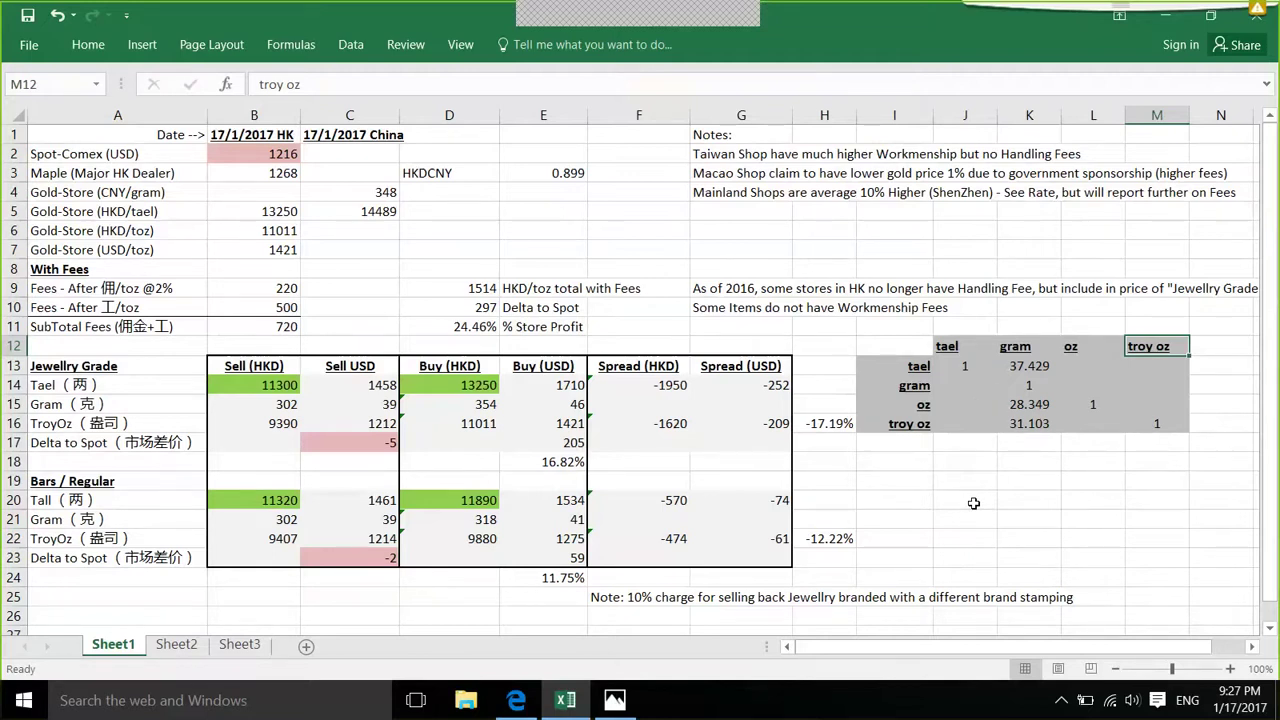
# Step: Examine the gram equivalents for the oz, gram and tael rows of the conversion table
pyautogui.click(1050, 404)
pyautogui.press('Up')
pyautogui.press('Down')
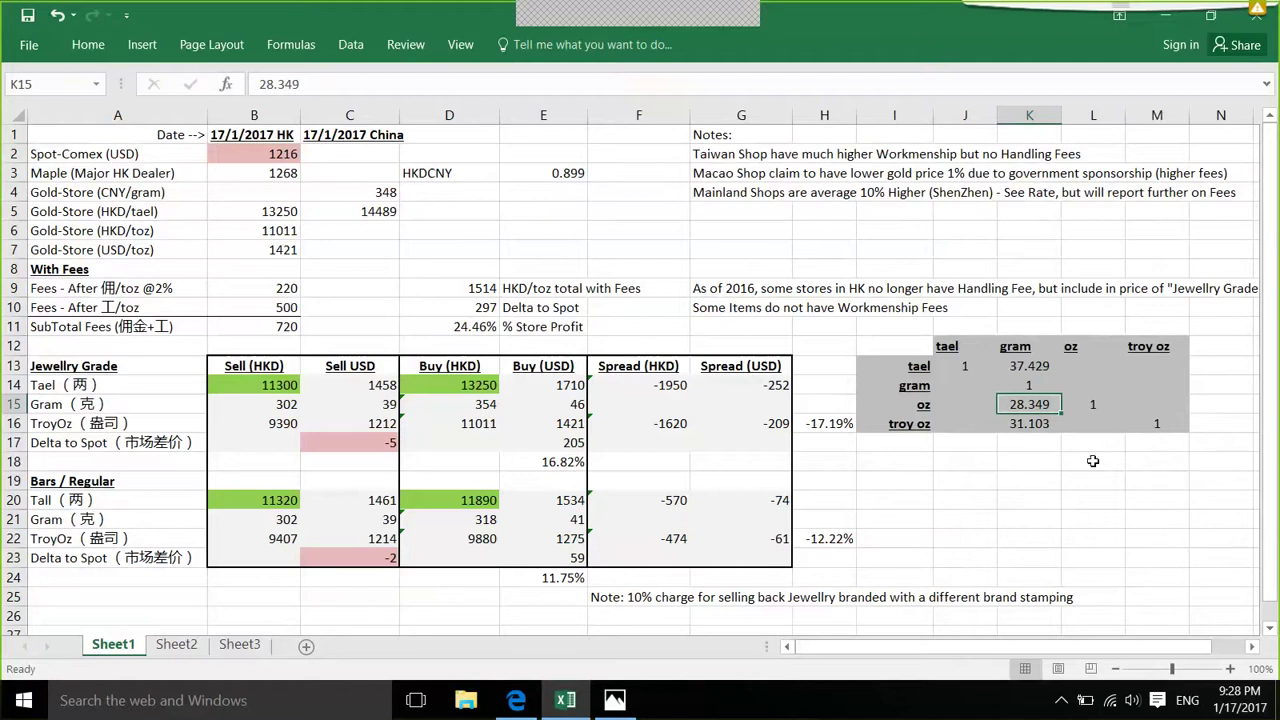
pyautogui.press('Up')
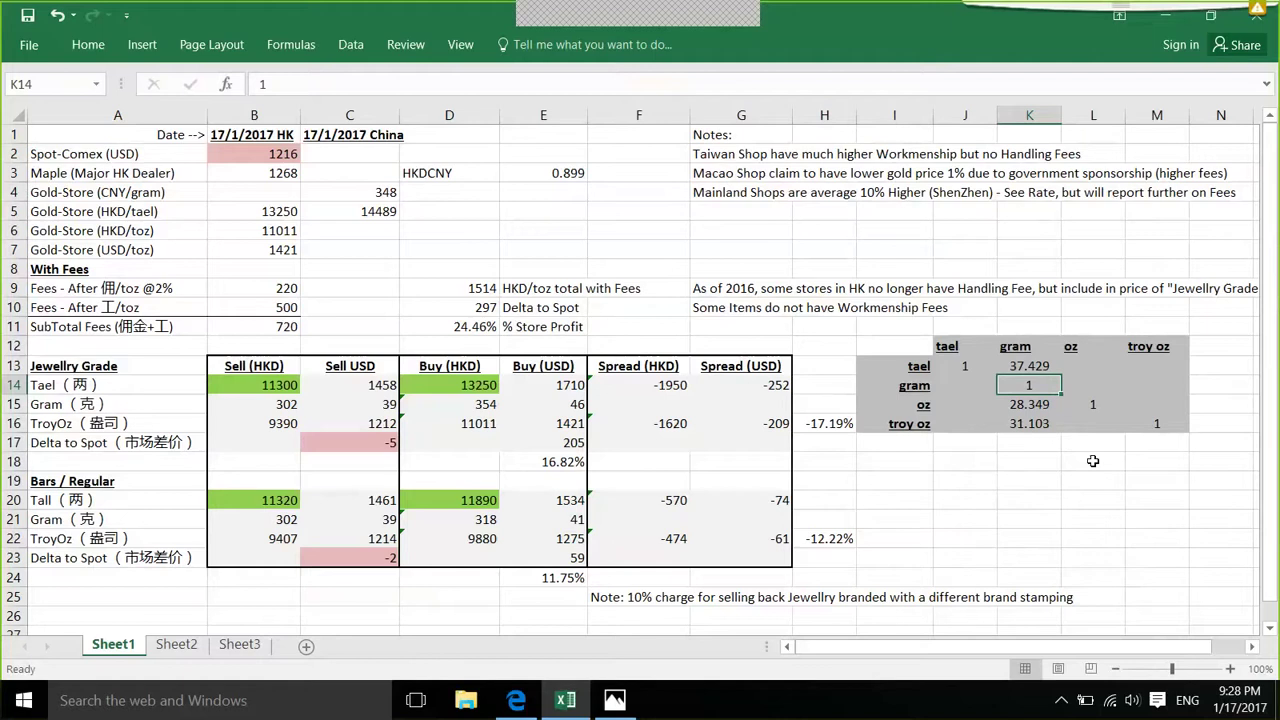
pyautogui.press('Up')
pyautogui.press('Left')
pyautogui.press('Left')
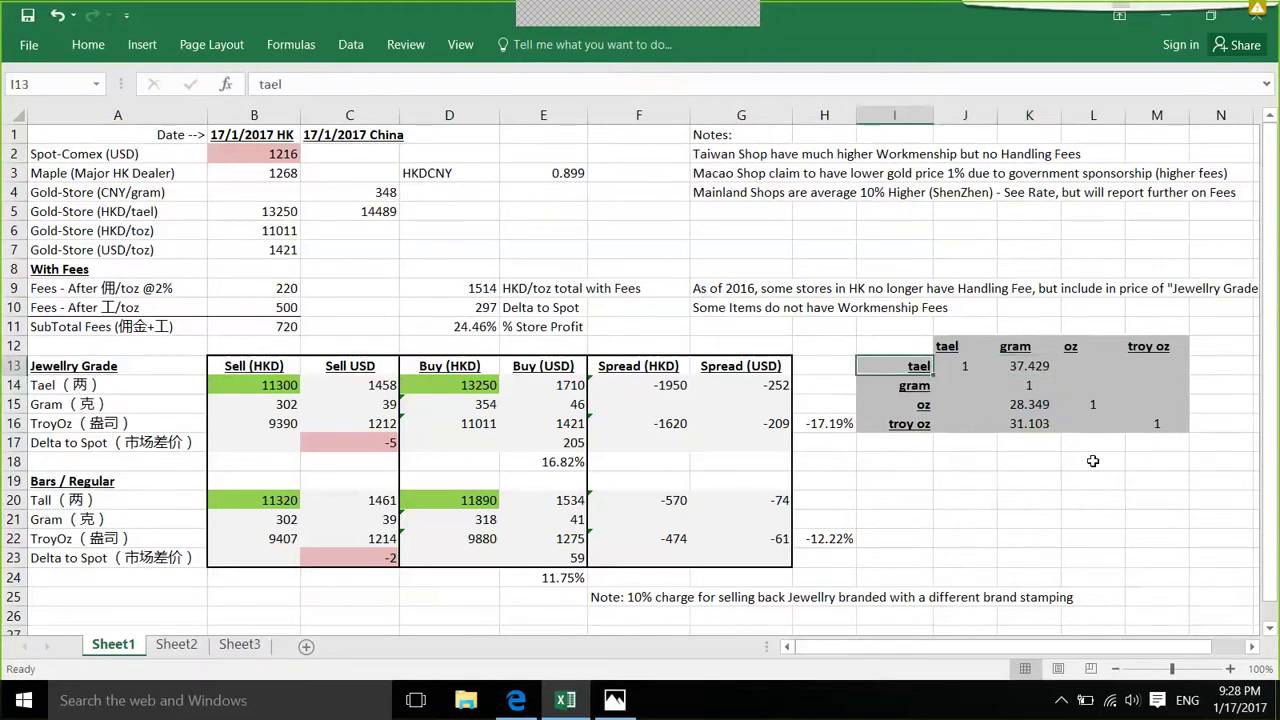
pyautogui.press('Right')
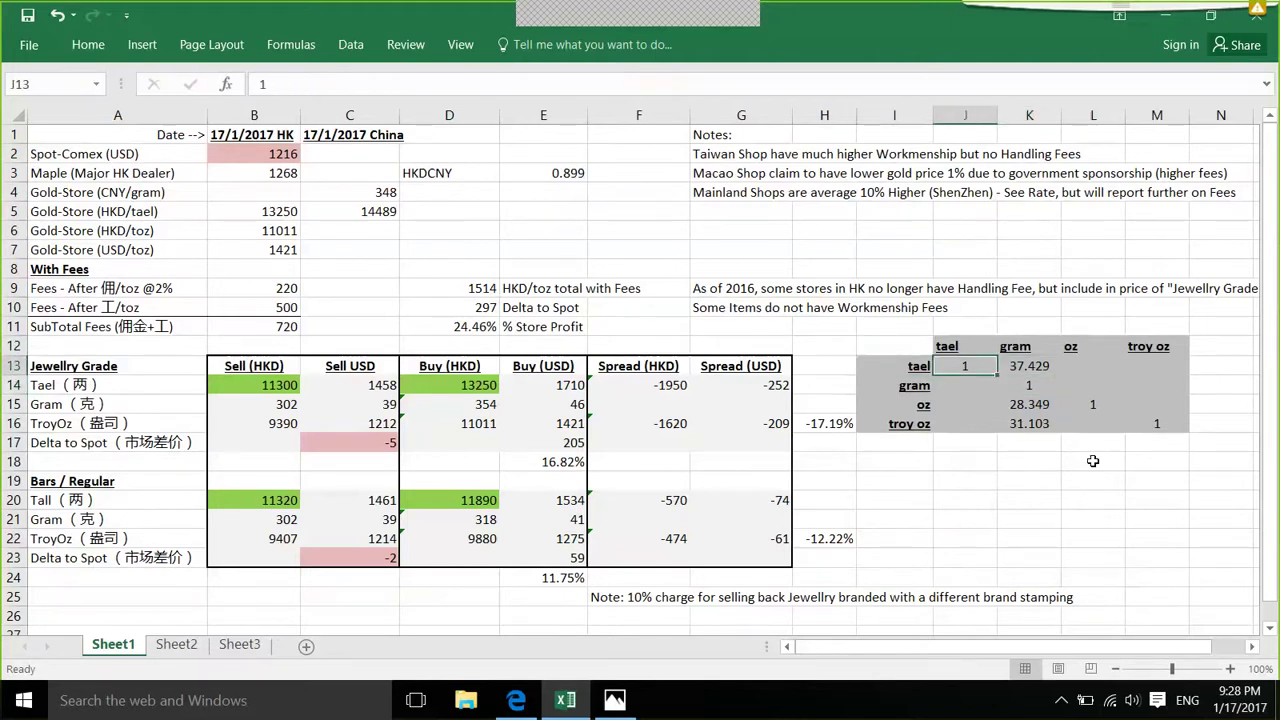
pyautogui.press('Right')
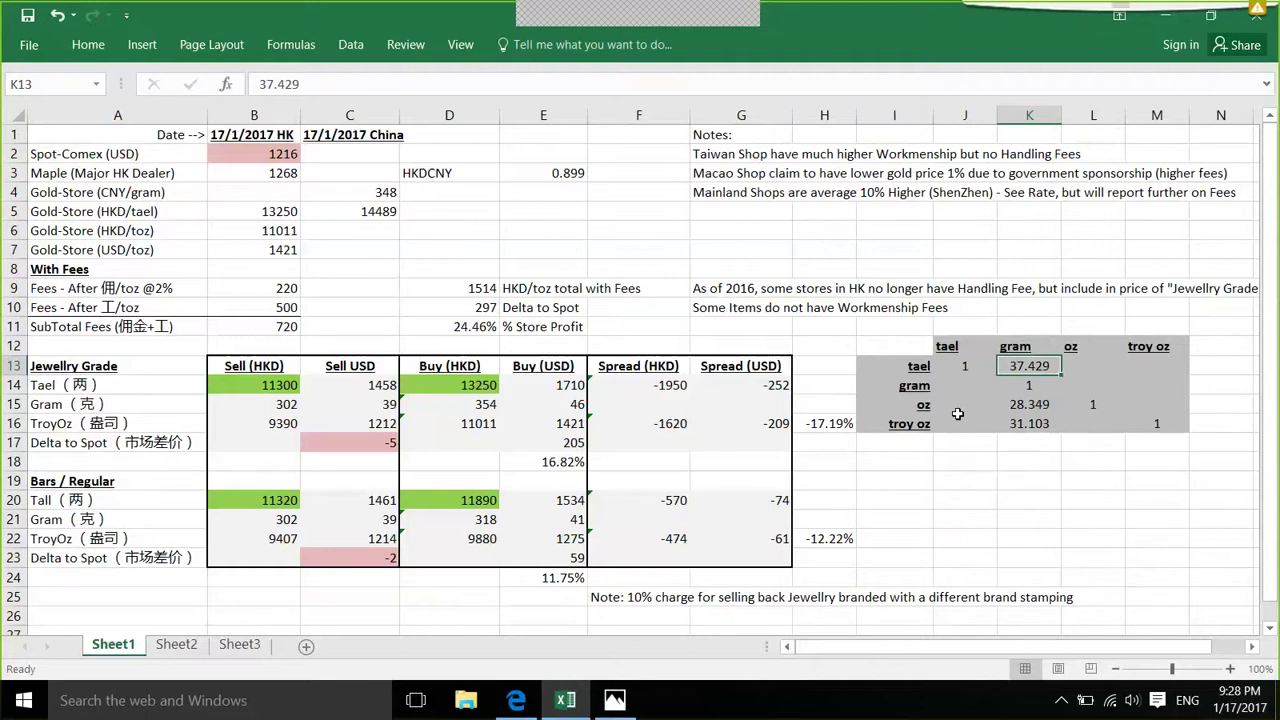
# Step: Check the spot price and HKD/tael store price, comparing the latter with the gold ornament sell prices on the Chow Sang Sang page in Edge
pyautogui.click(291, 155)
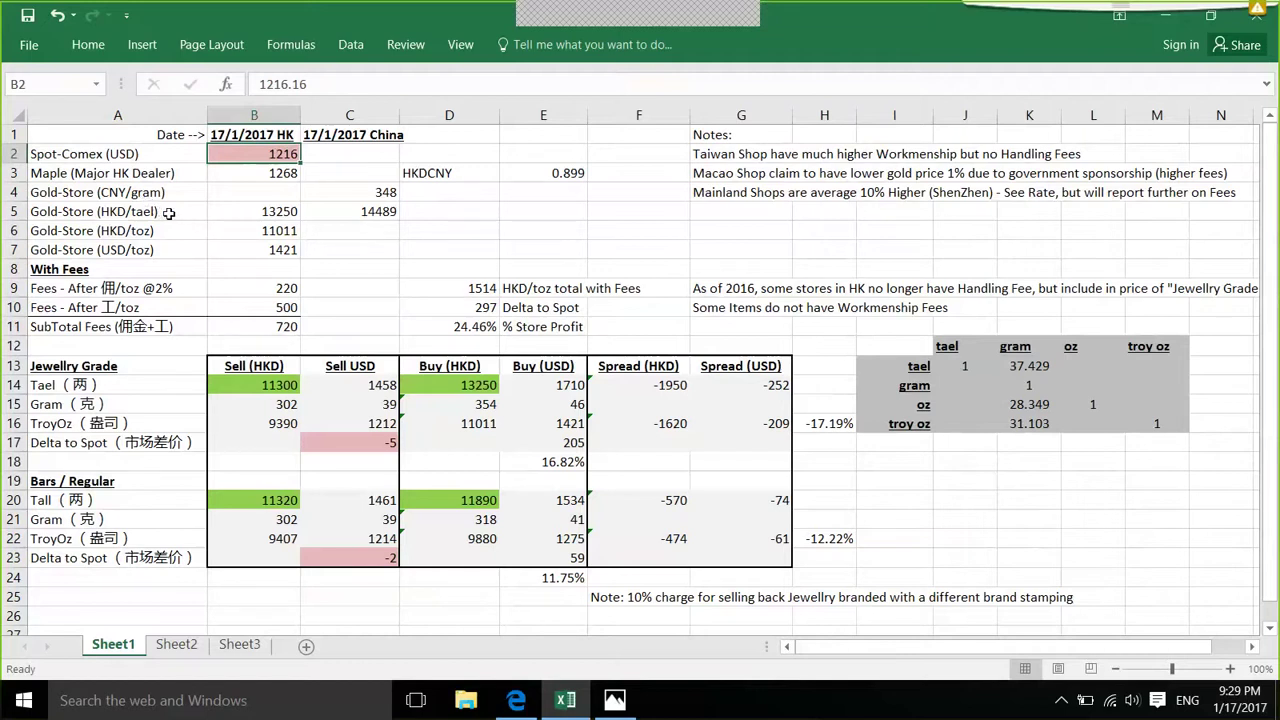
pyautogui.click(272, 216)
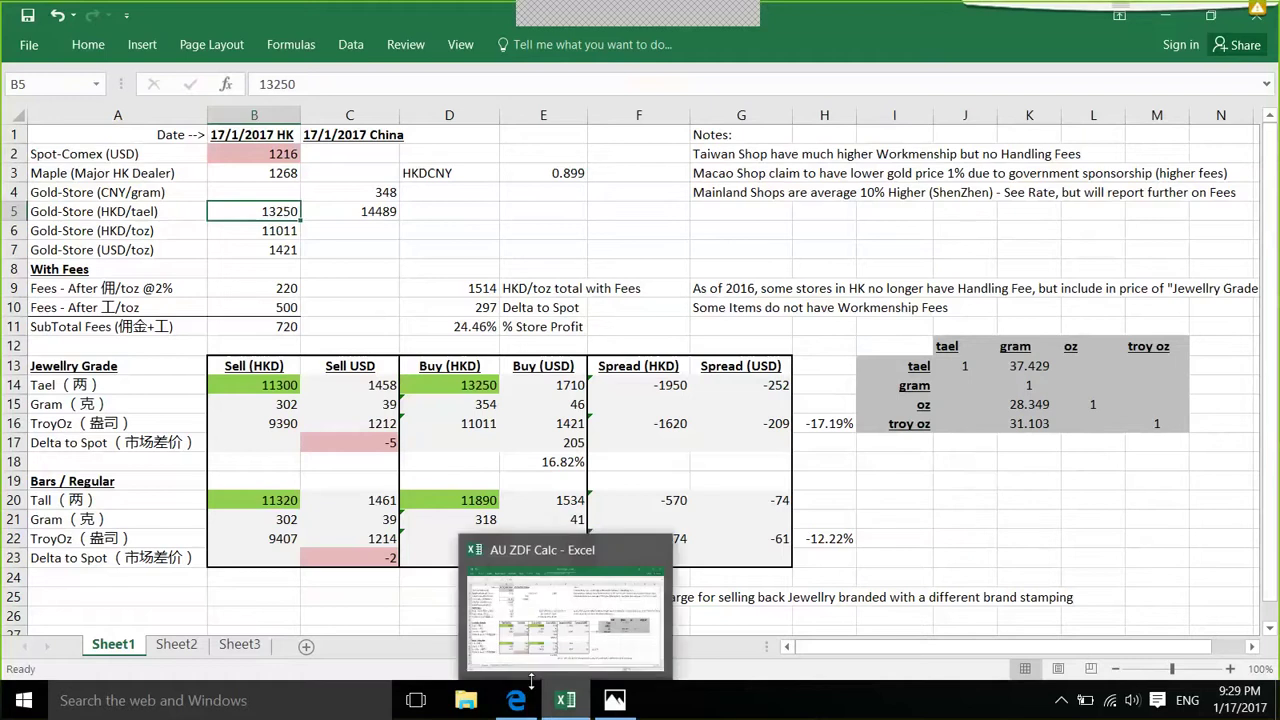
pyautogui.moveTo(518, 700)
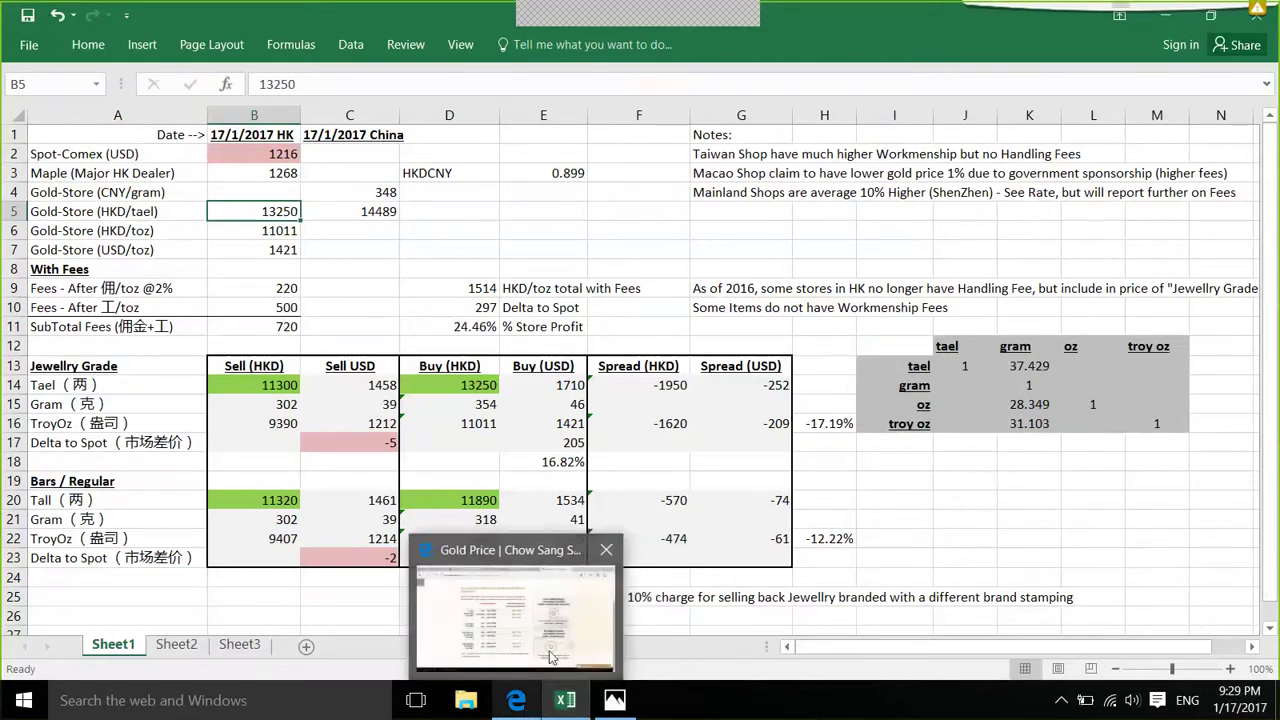
pyautogui.click(549, 657)
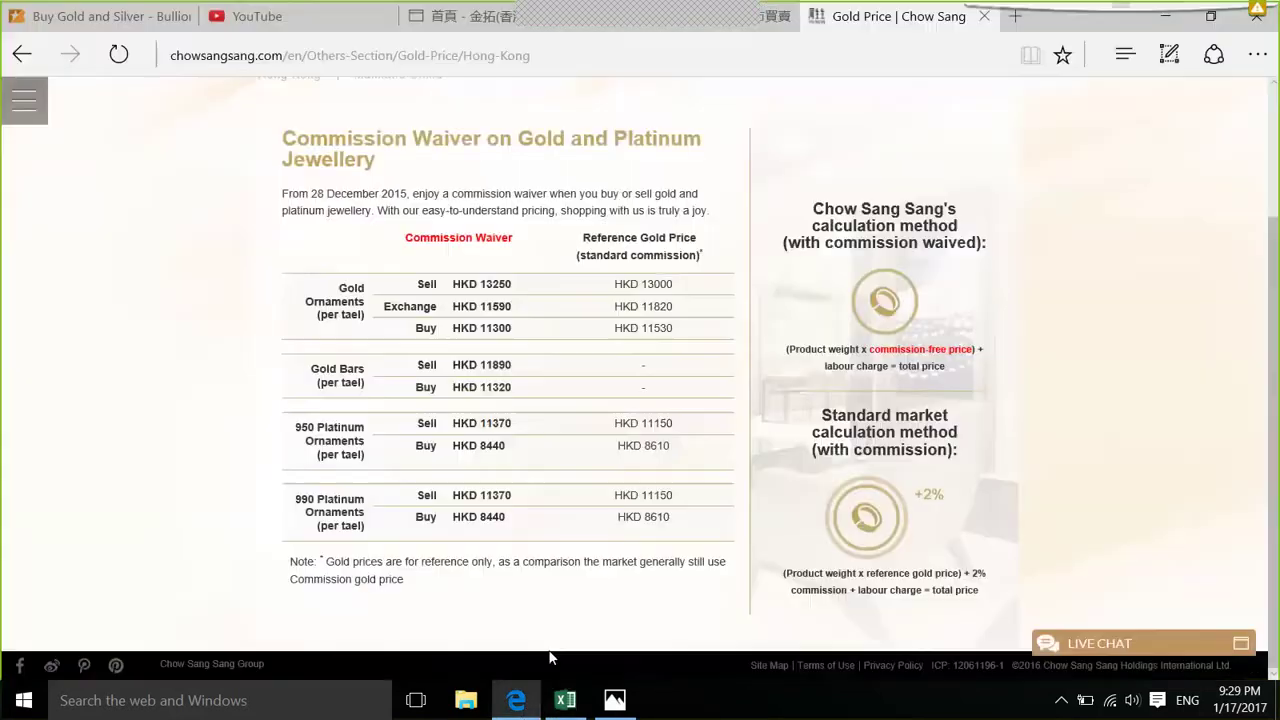
pyautogui.moveTo(673, 285); pyautogui.dragTo(643, 288)
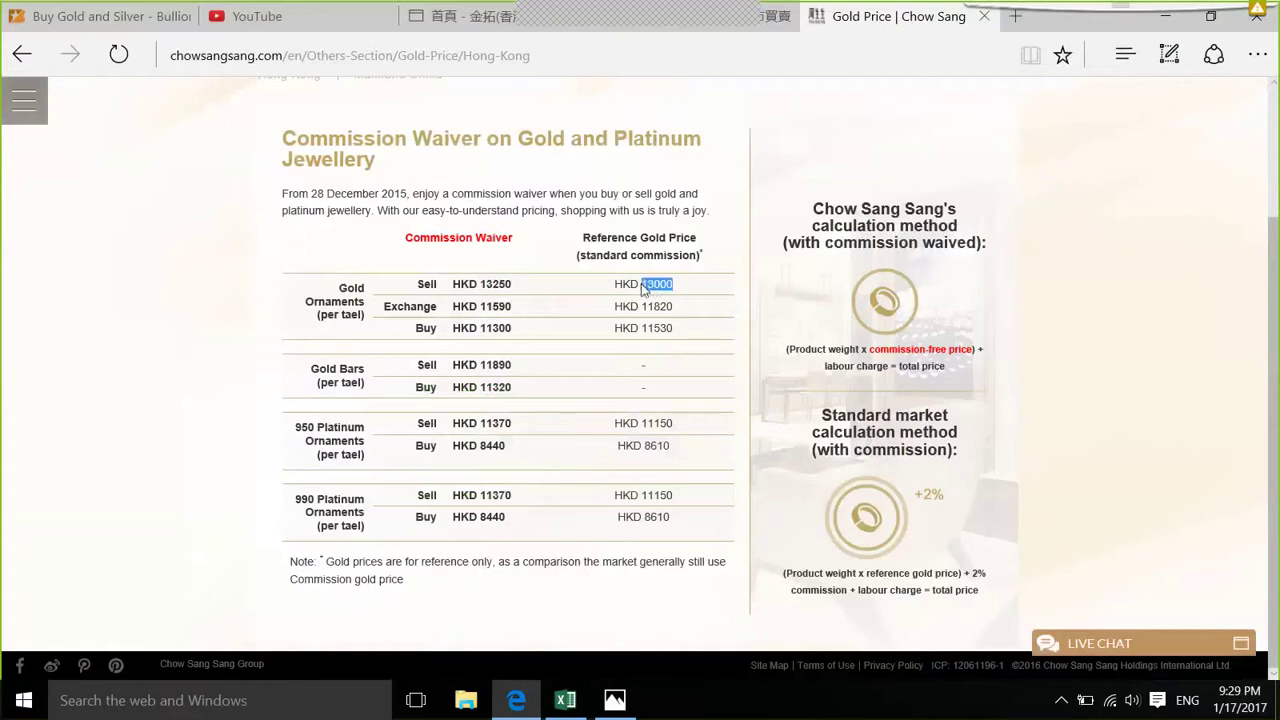
pyautogui.click(510, 288)
pyautogui.moveTo(510, 288); pyautogui.dragTo(453, 288)
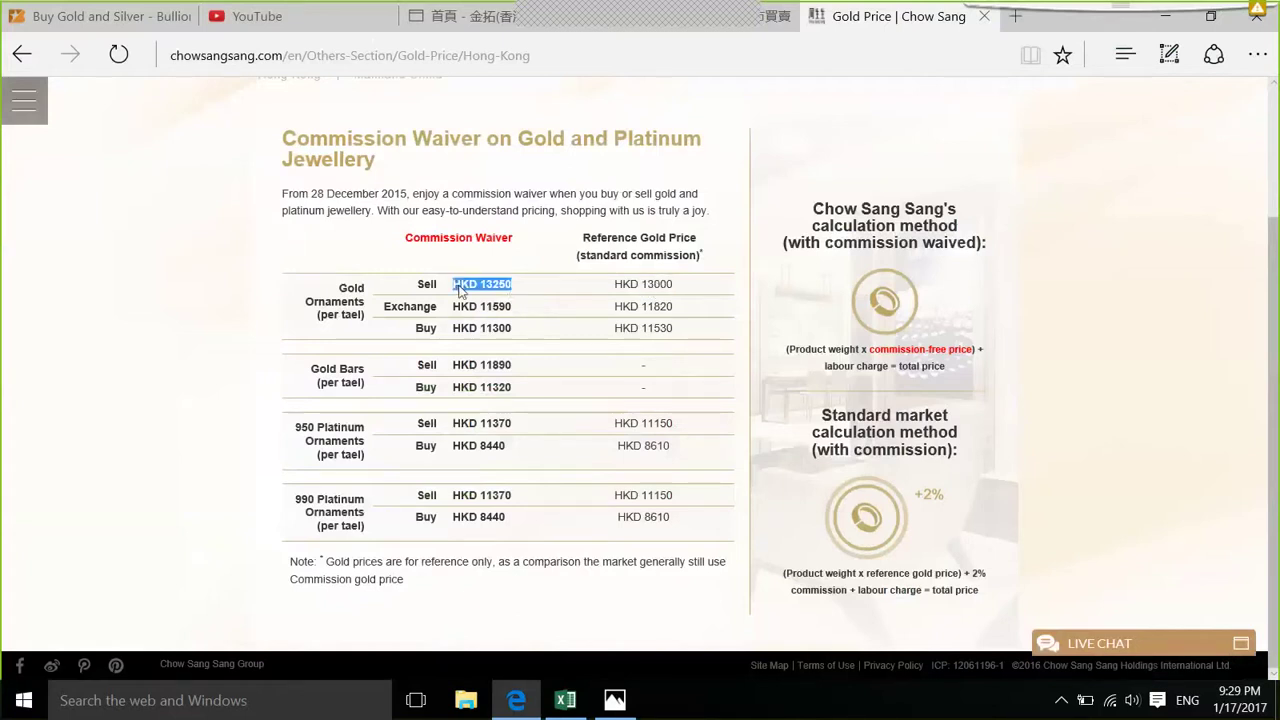
# Step: Return to the Excel workbook and inspect the store prices per tael, the % Store Profit formula and the jewellery TroyOz buy formula
pyautogui.click(565, 705)
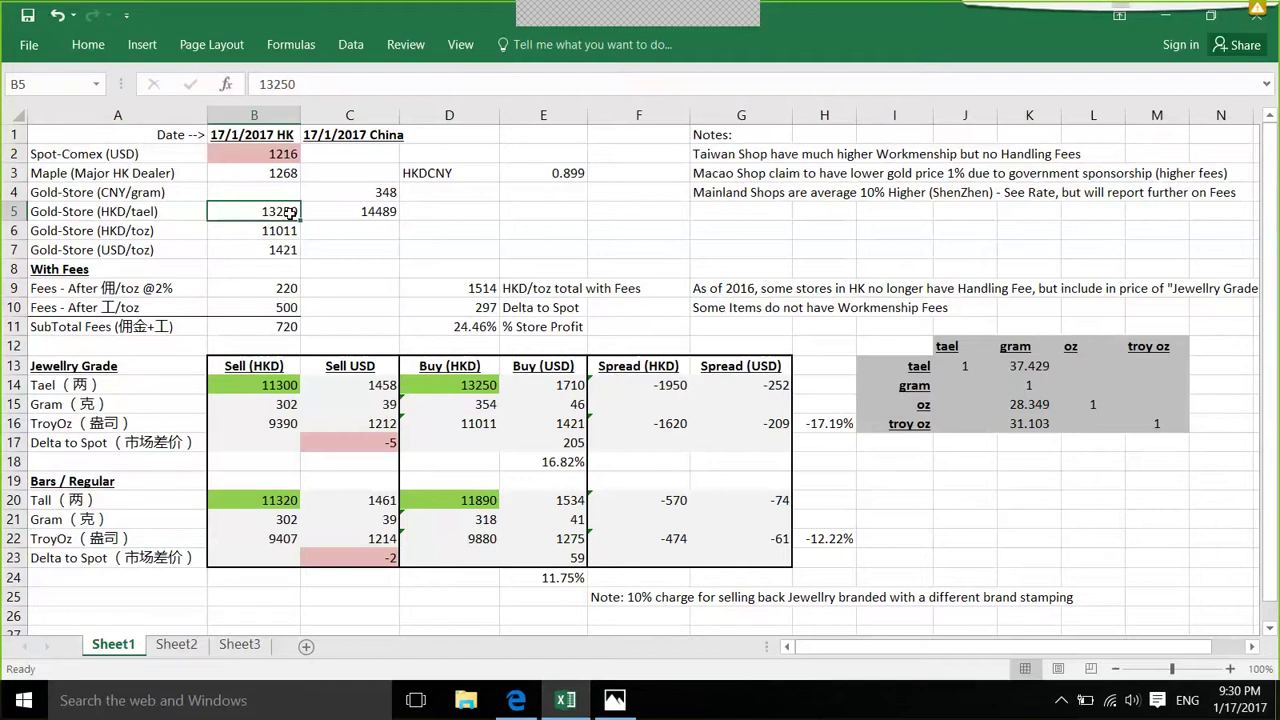
pyautogui.moveTo(290, 212); pyautogui.dragTo(350, 212)
pyautogui.click(338, 216)
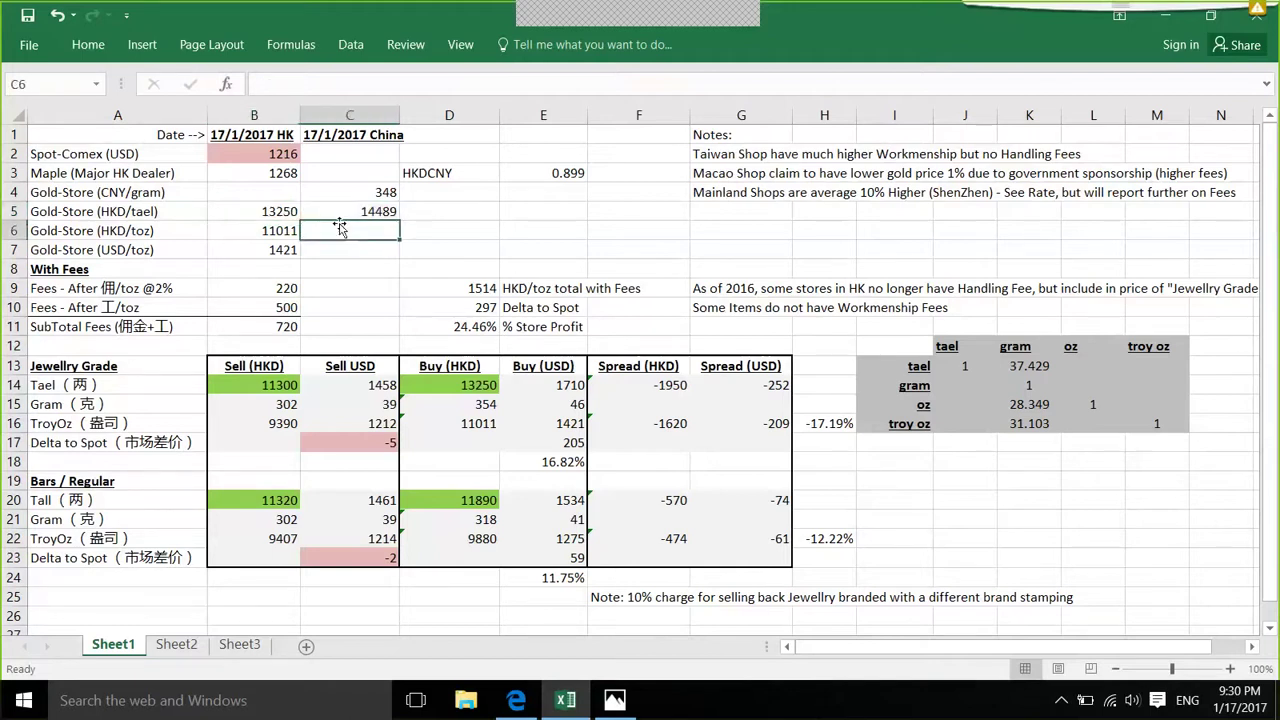
pyautogui.click(476, 326)
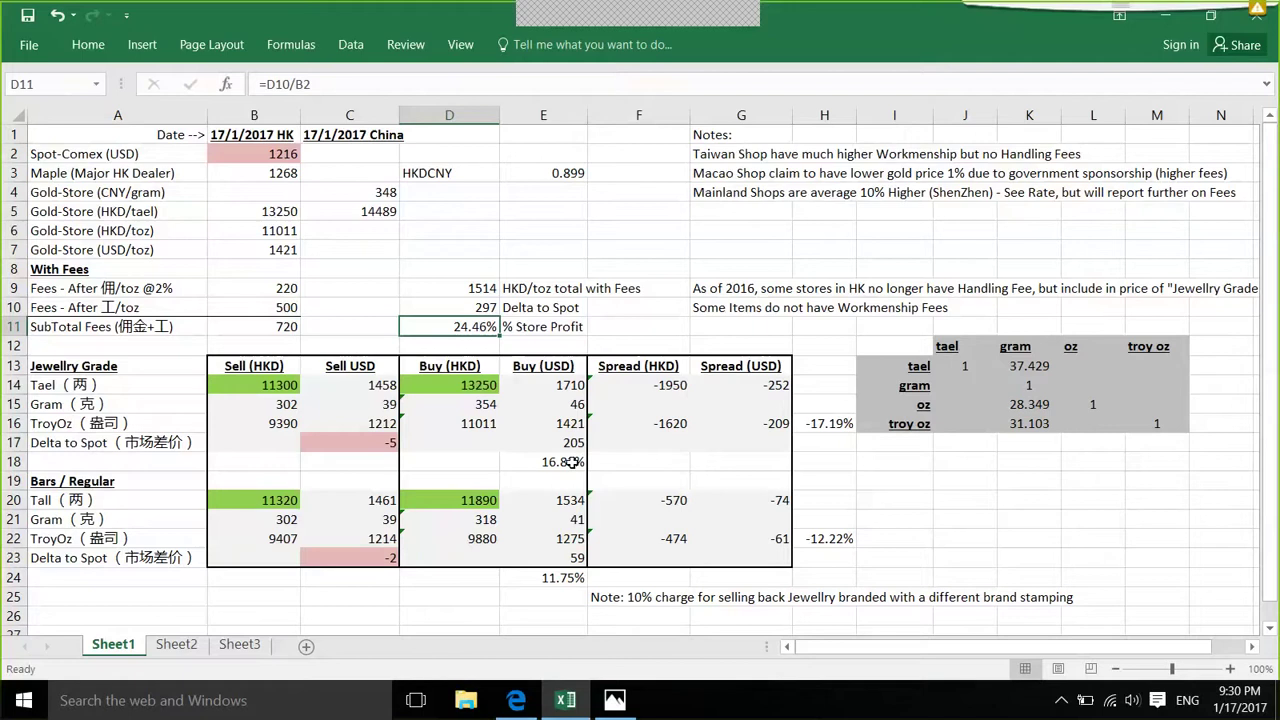
pyautogui.click(478, 424)
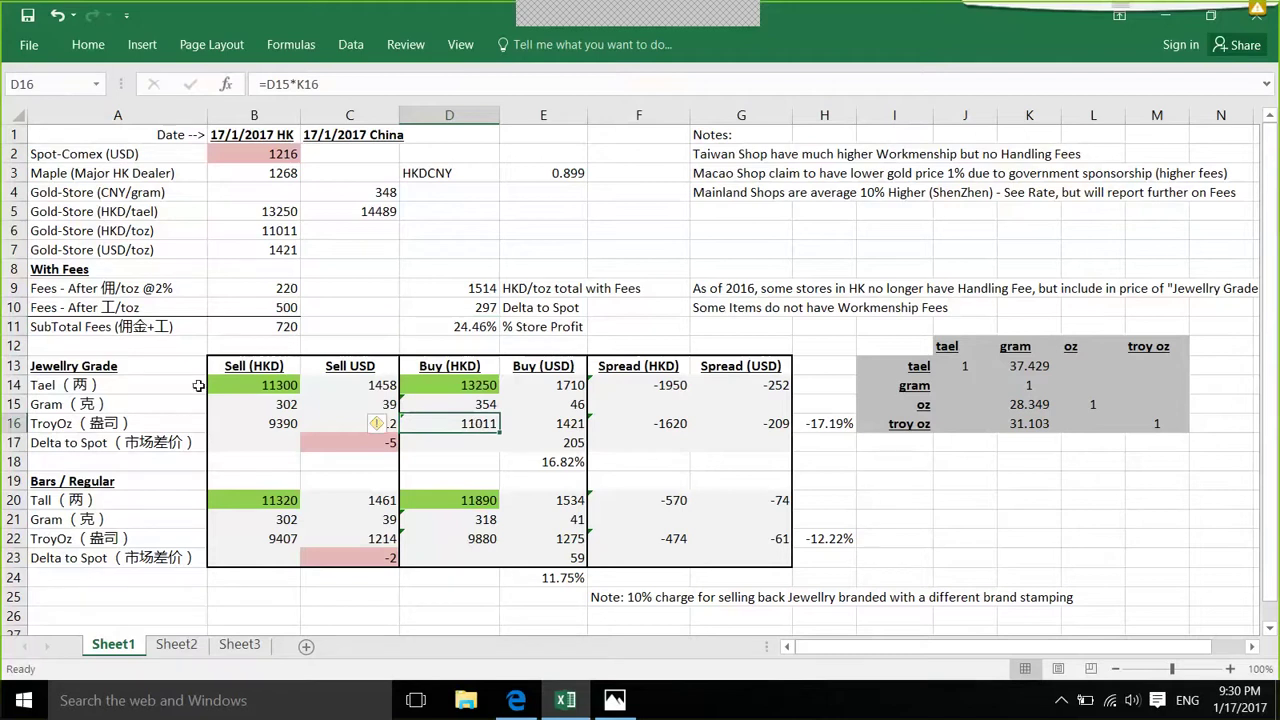
# Step: Add the purity to the bars heading in A19 so it reads "Bars / Regular (.990/.999)"
pyautogui.click(116, 368)
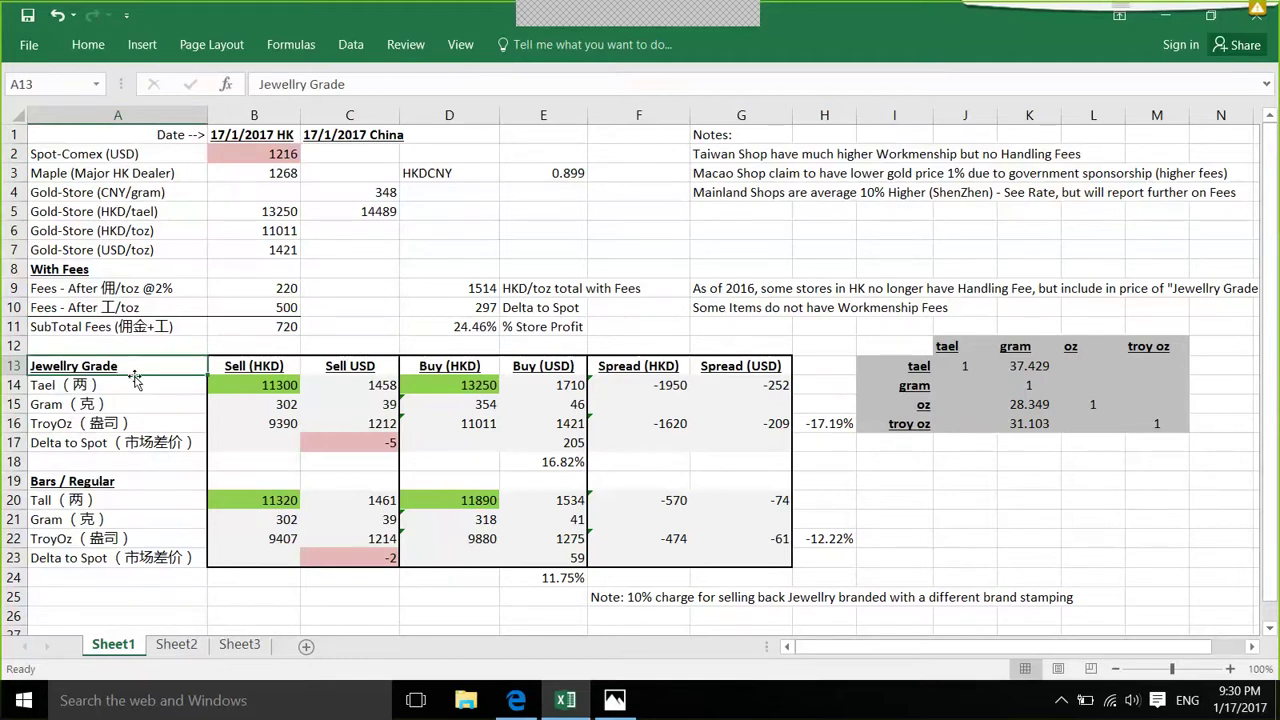
pyautogui.click(140, 484)
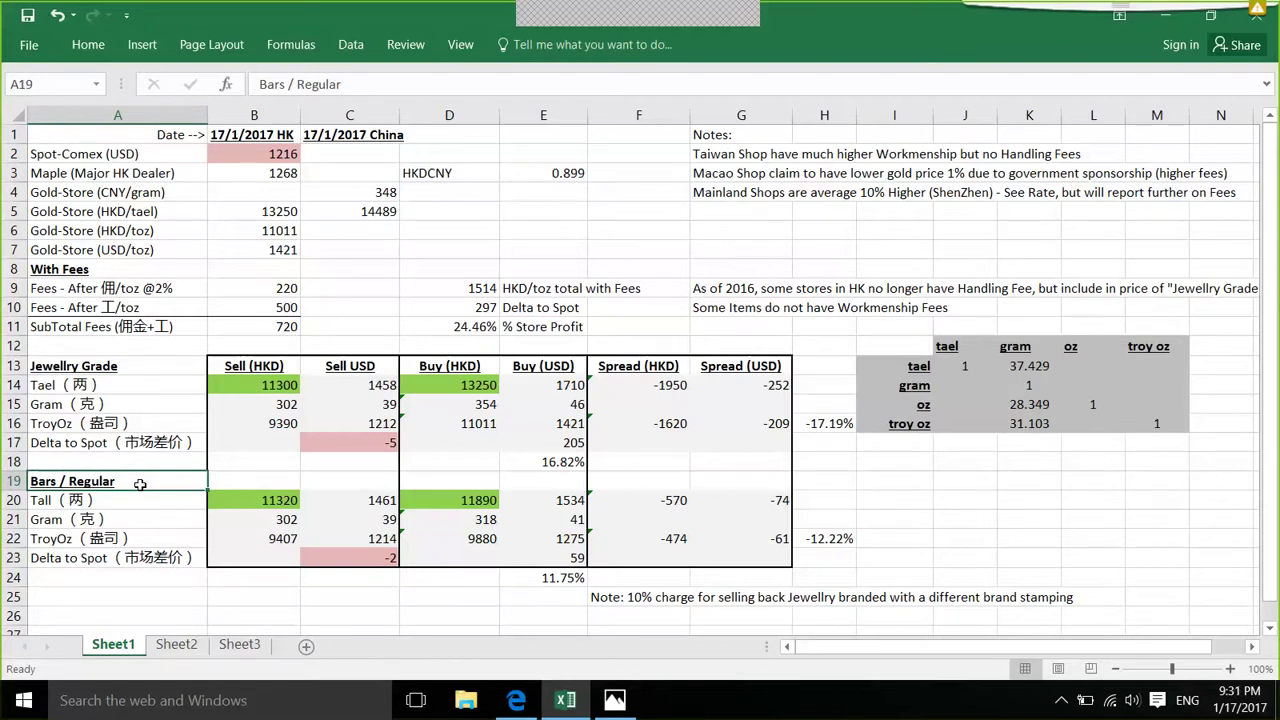
pyautogui.click(407, 81)
pyautogui.write('(.990/.999)')
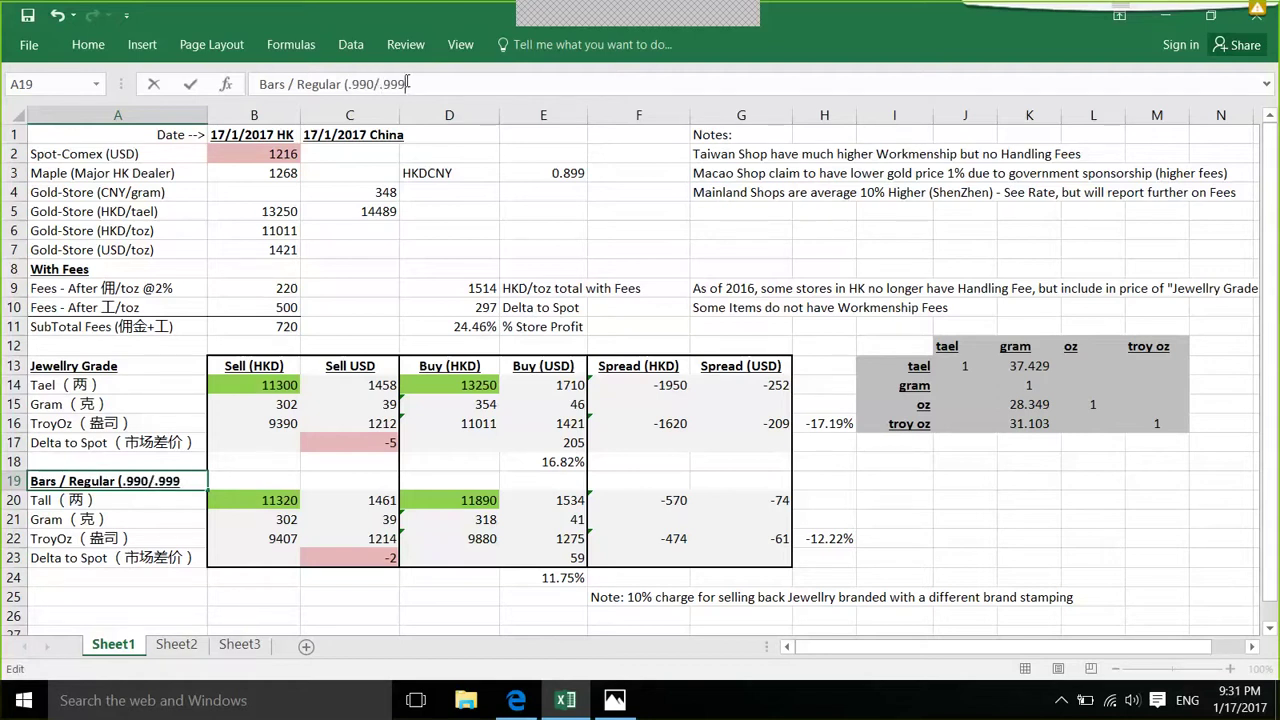
pyautogui.press('Return')
pyautogui.press('Up')
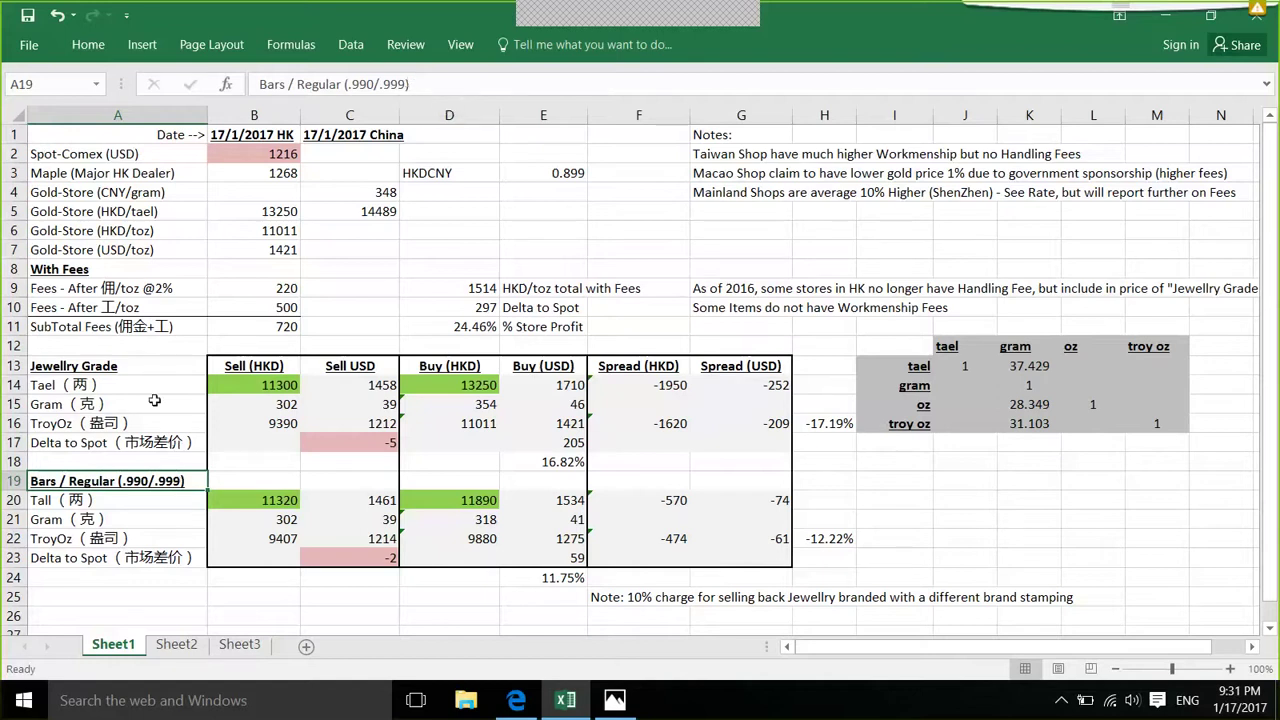
# Step: Add the purity to the jewellery heading in A13 so it reads "Jewellry Grade (.999)"
pyautogui.click(177, 369)
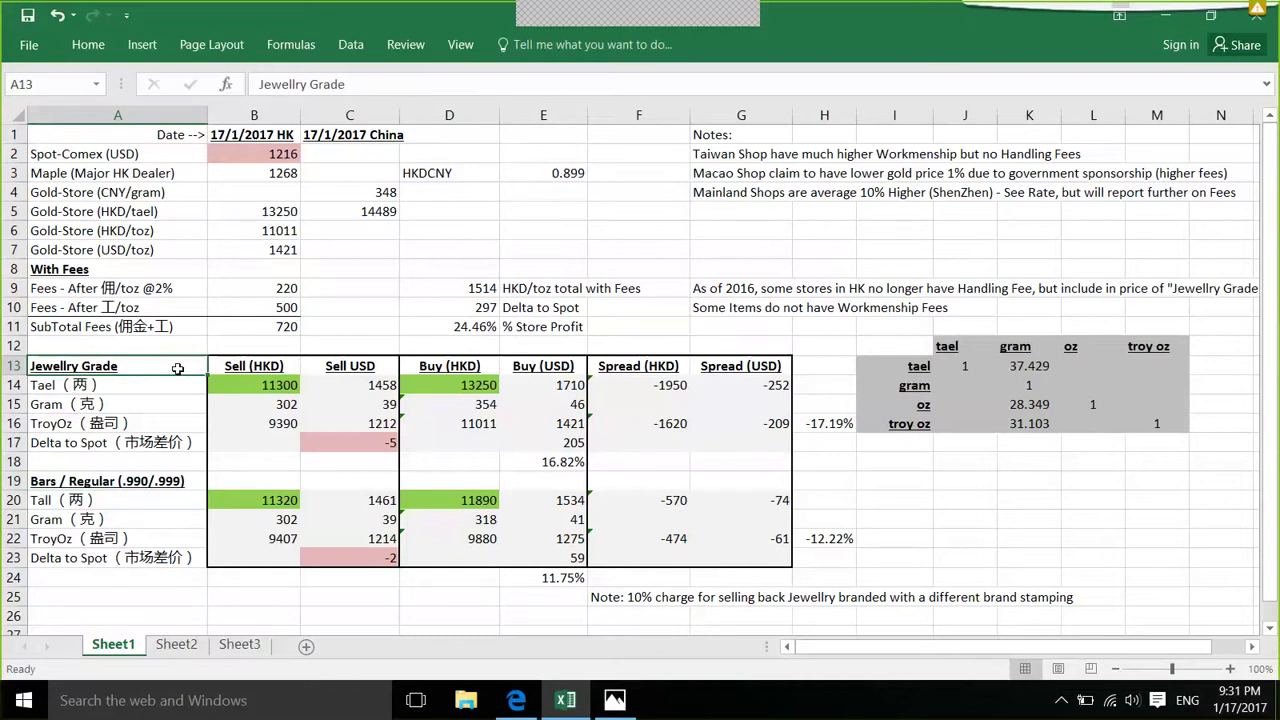
pyautogui.click(411, 84)
pyautogui.write('(0')
pyautogui.press('BackSpace')
pyautogui.write('.999')
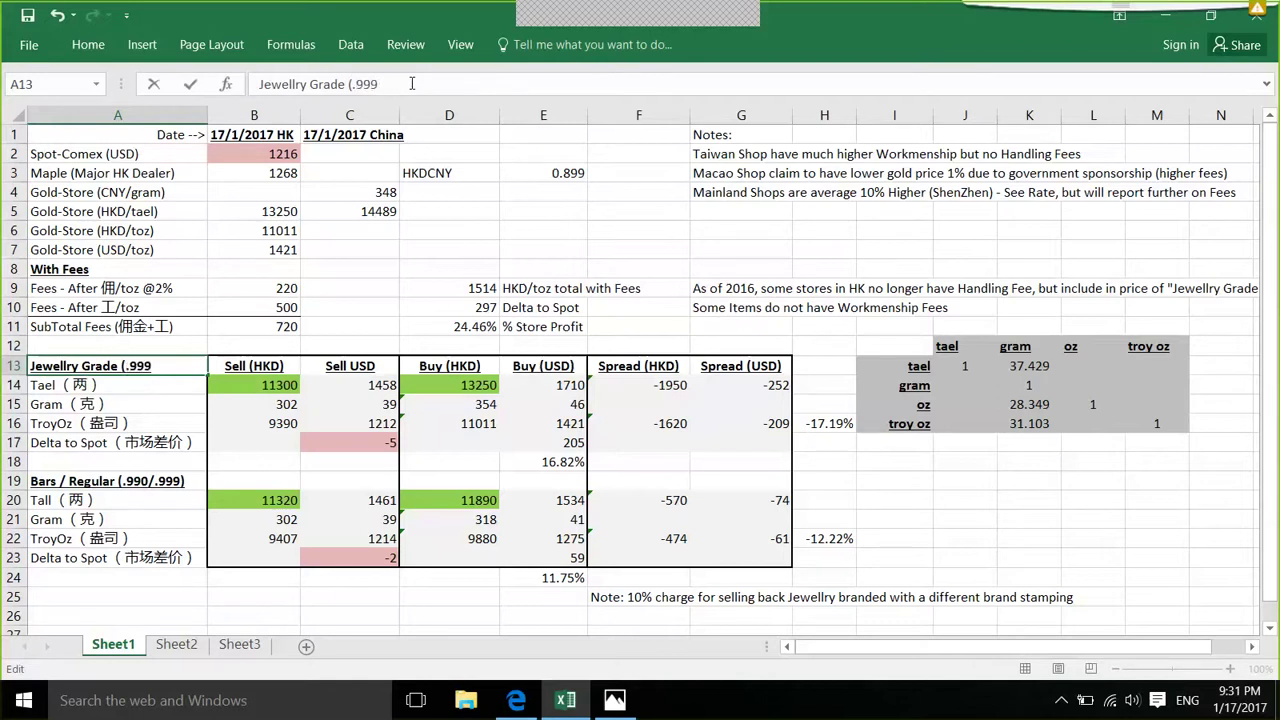
pyautogui.write('9)')
pyautogui.press('BackSpace')
pyautogui.press('BackSpace')
pyautogui.write(')')
pyautogui.press('Return')
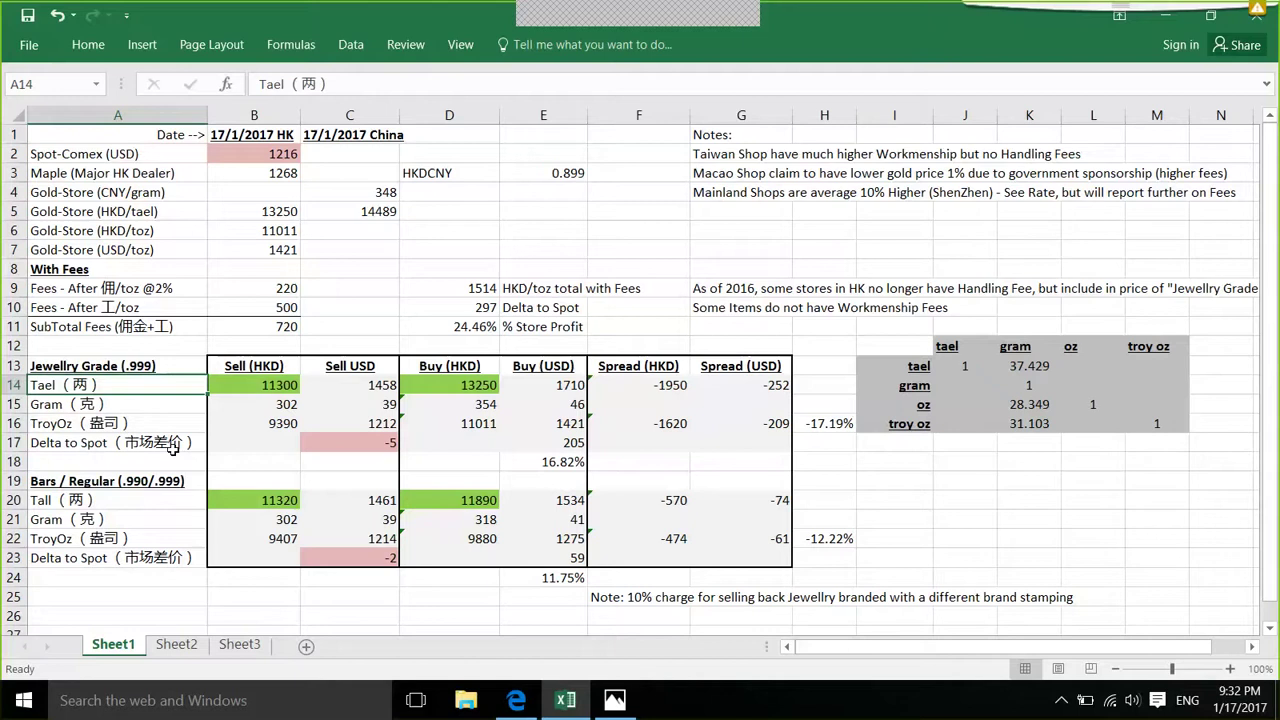
# Step: Review the jewellery and bars sections by comparing their purity headings in A13 and A19
pyautogui.press('Down')
pyautogui.press('Down')
pyautogui.press('Down')
pyautogui.press('Down')
pyautogui.press('Down')
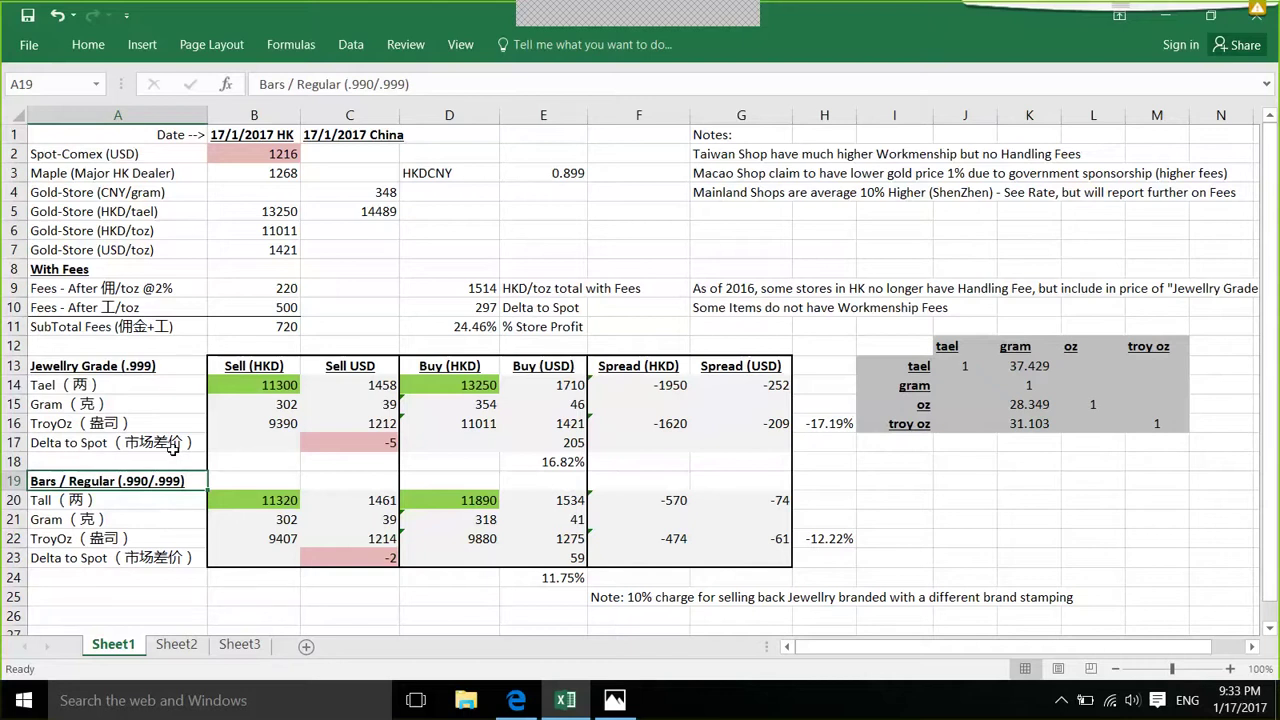
pyautogui.press('Up')
pyautogui.press('Up')
pyautogui.press('Up')
pyautogui.press('Up')
pyautogui.press('Up')
pyautogui.press('Up')
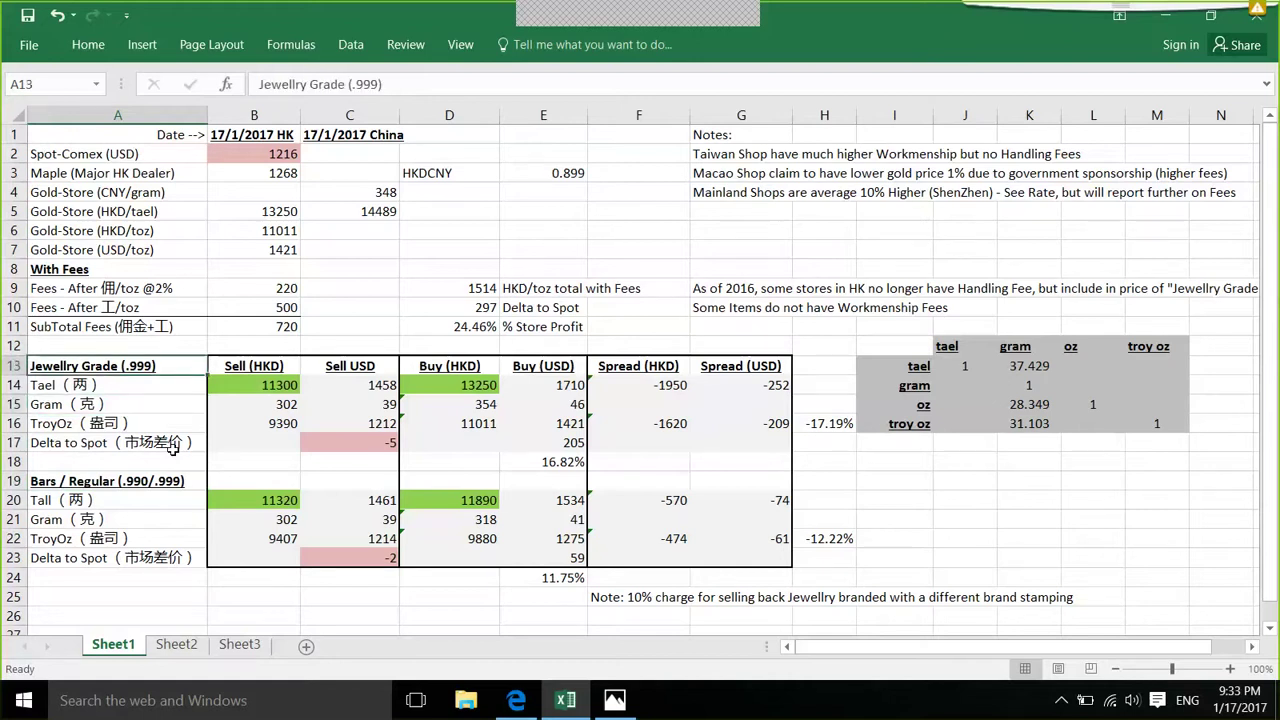
pyautogui.click(167, 481)
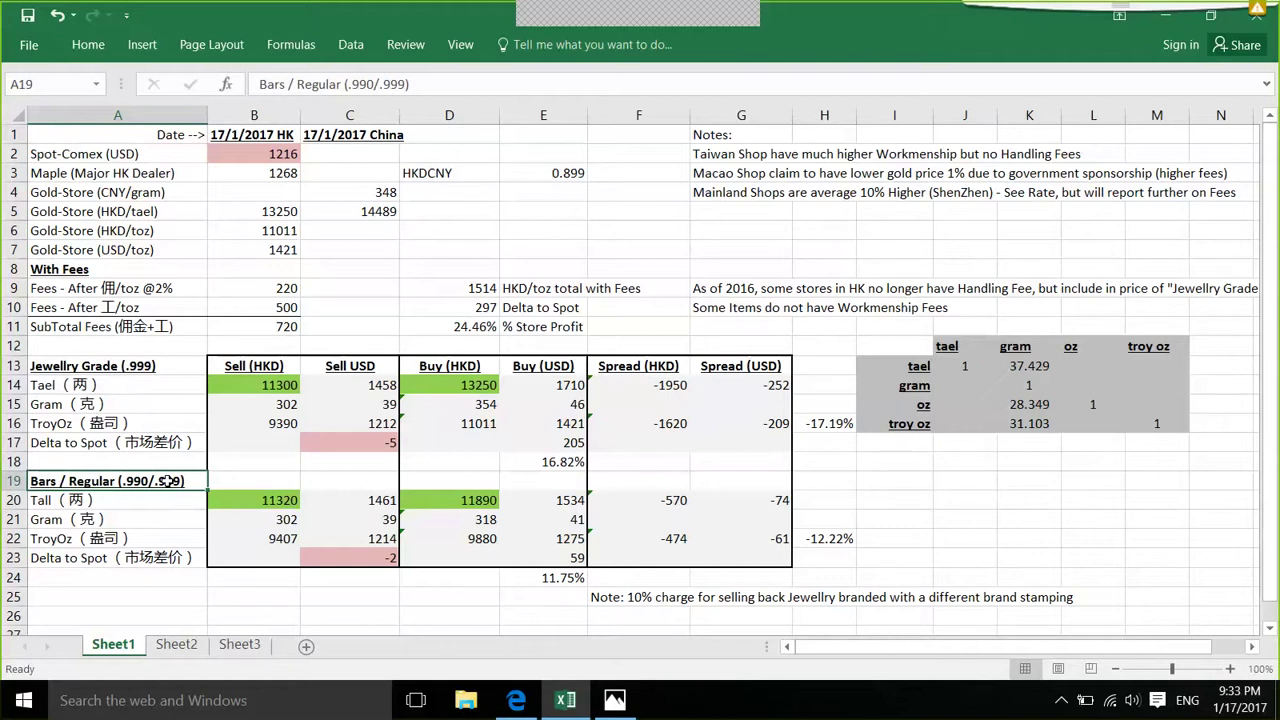
pyautogui.click(139, 343)
pyautogui.press('Down')
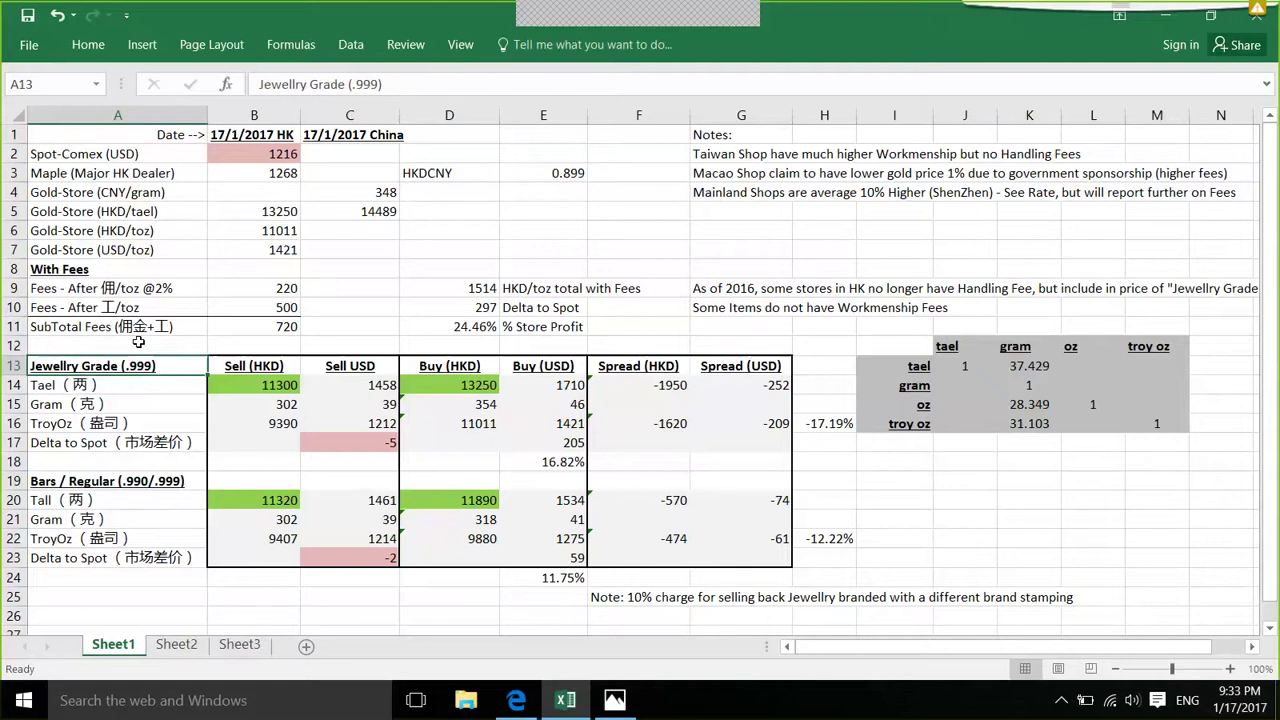
# Step: Review the jewellery tael sell and buy prices in row 14 and the TroyOz sell price in USD
pyautogui.press('Down')
pyautogui.press('Up')
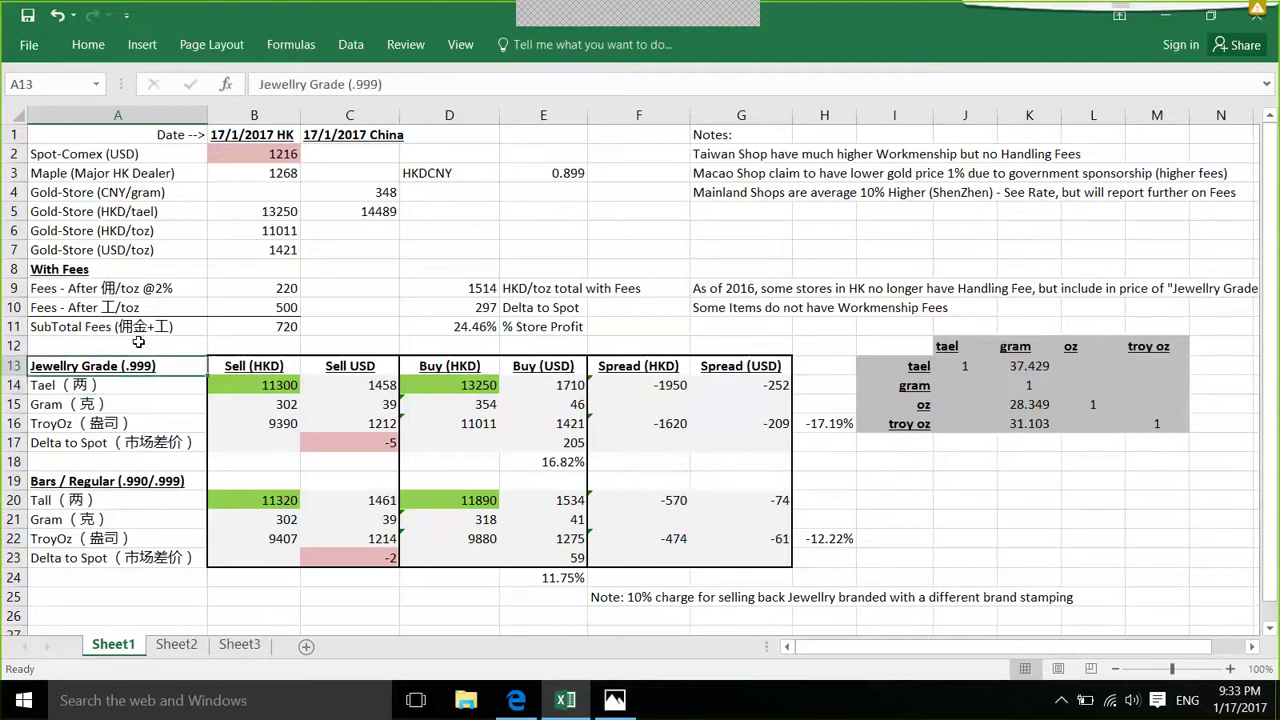
pyautogui.press('Down')
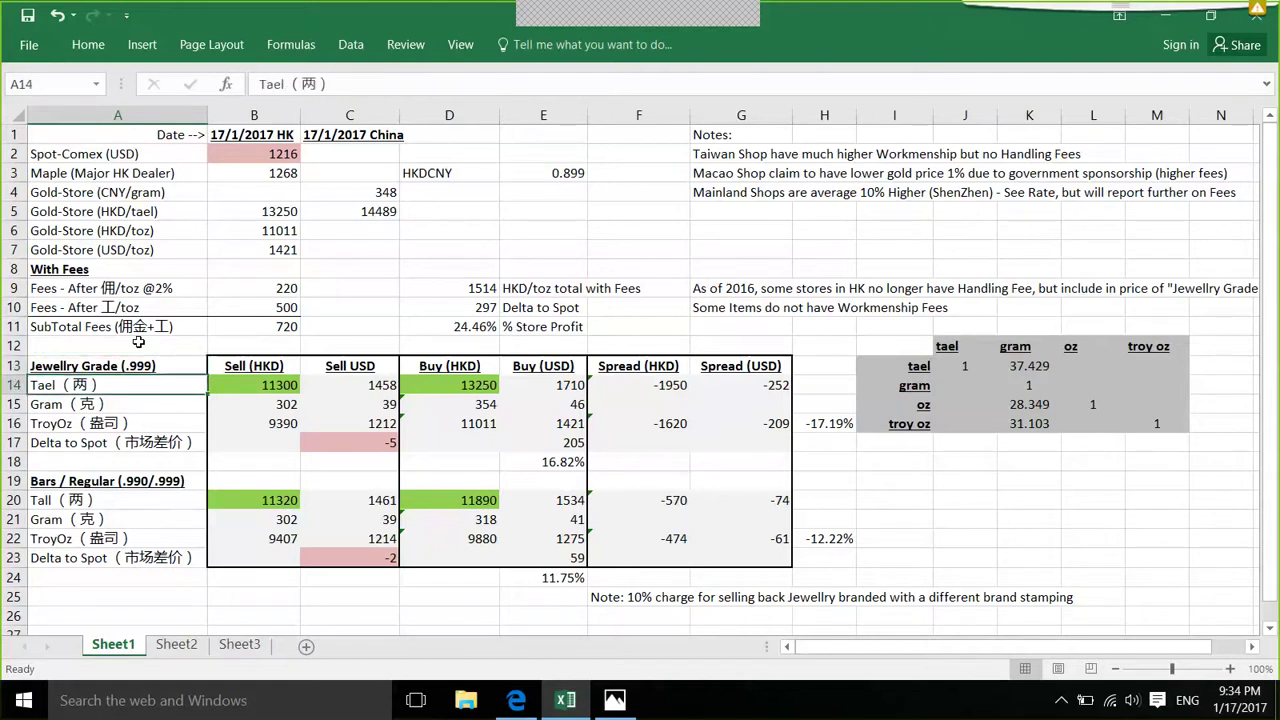
pyautogui.press('Right')
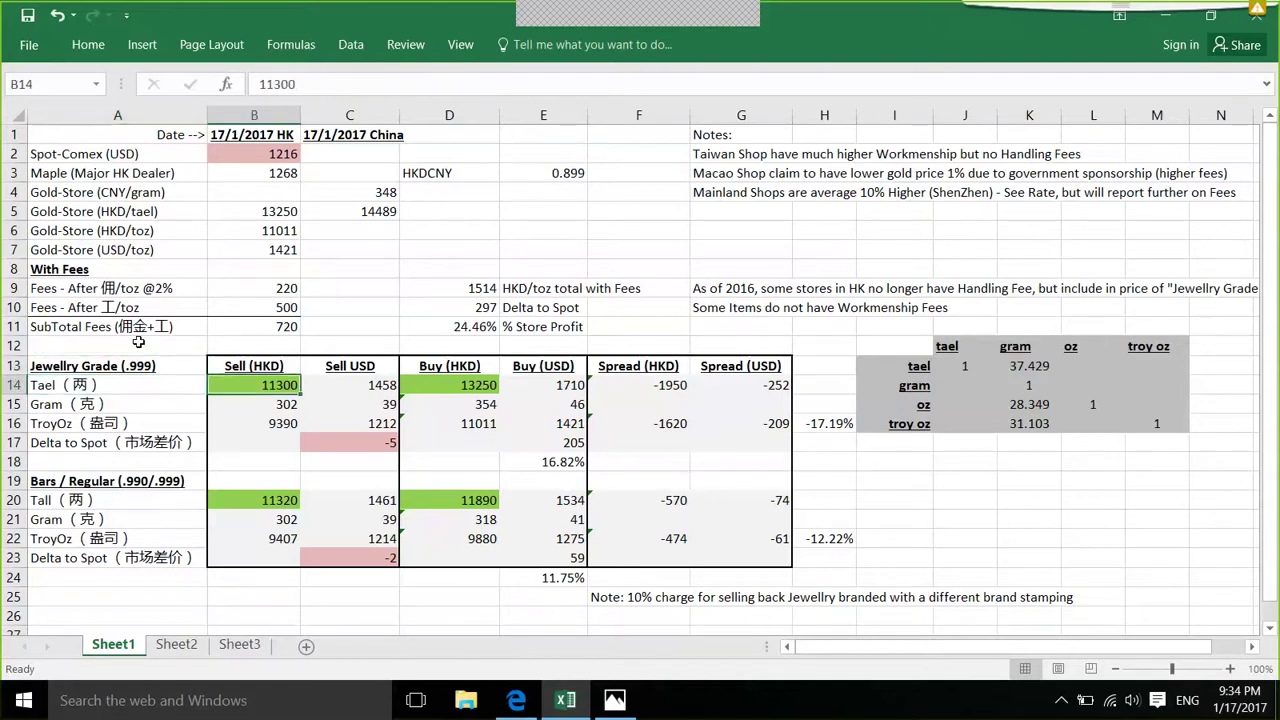
pyautogui.click(168, 384)
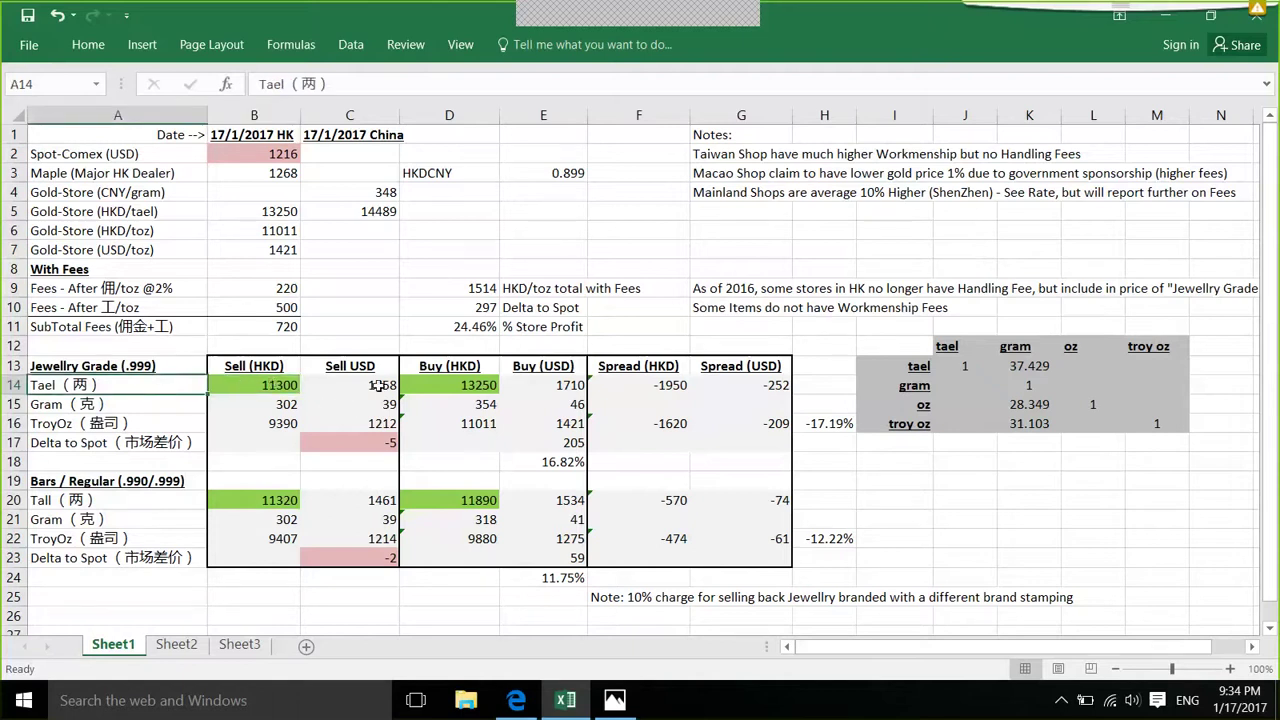
pyautogui.click(456, 387)
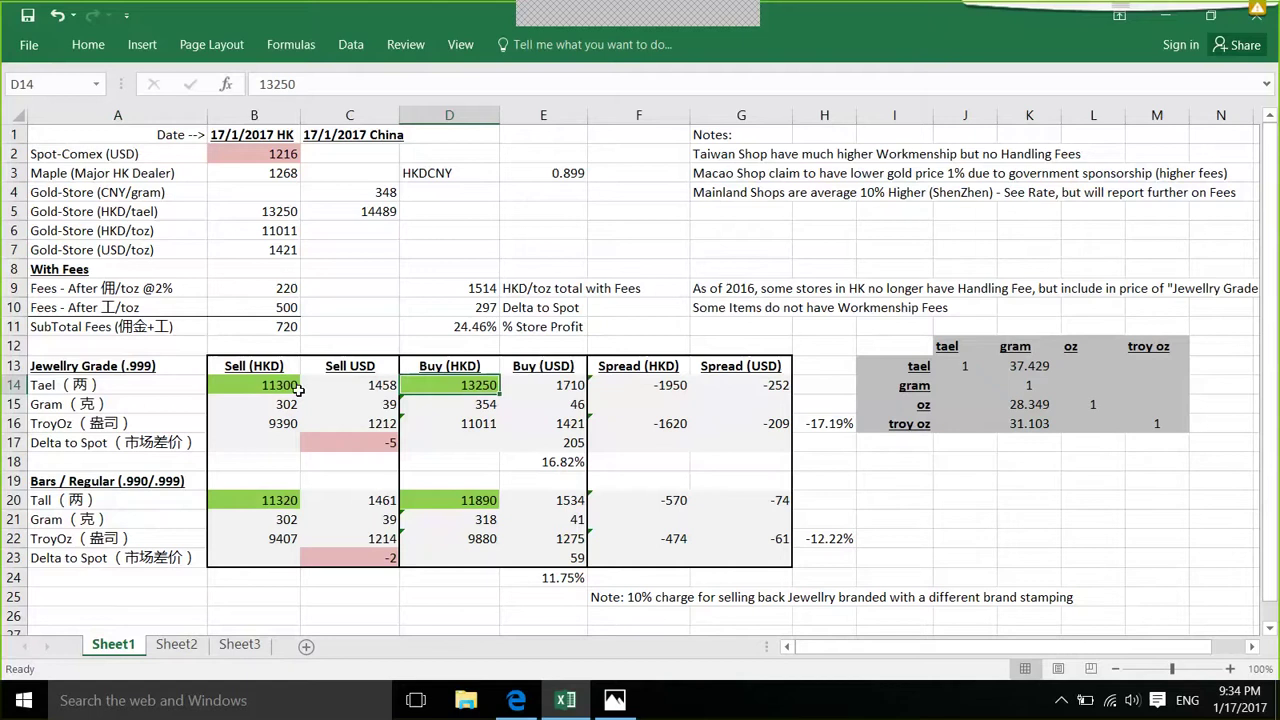
pyautogui.click(357, 428)
# Step: Calculate the jewellery sell delta as a share of the spot price in C18 with the formula =C17/B2
pyautogui.click(344, 459)
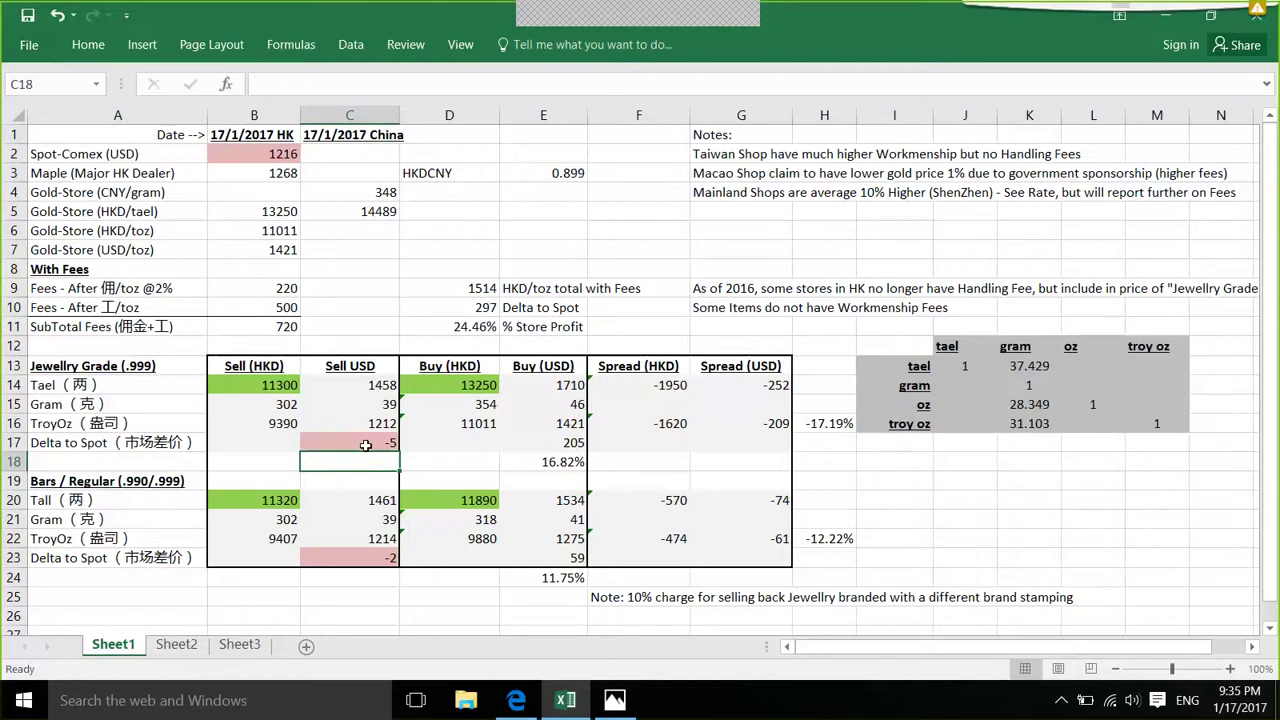
pyautogui.write('=')
pyautogui.click(384, 440)
pyautogui.write('/')
pyautogui.click(255, 160)
pyautogui.press('Return')
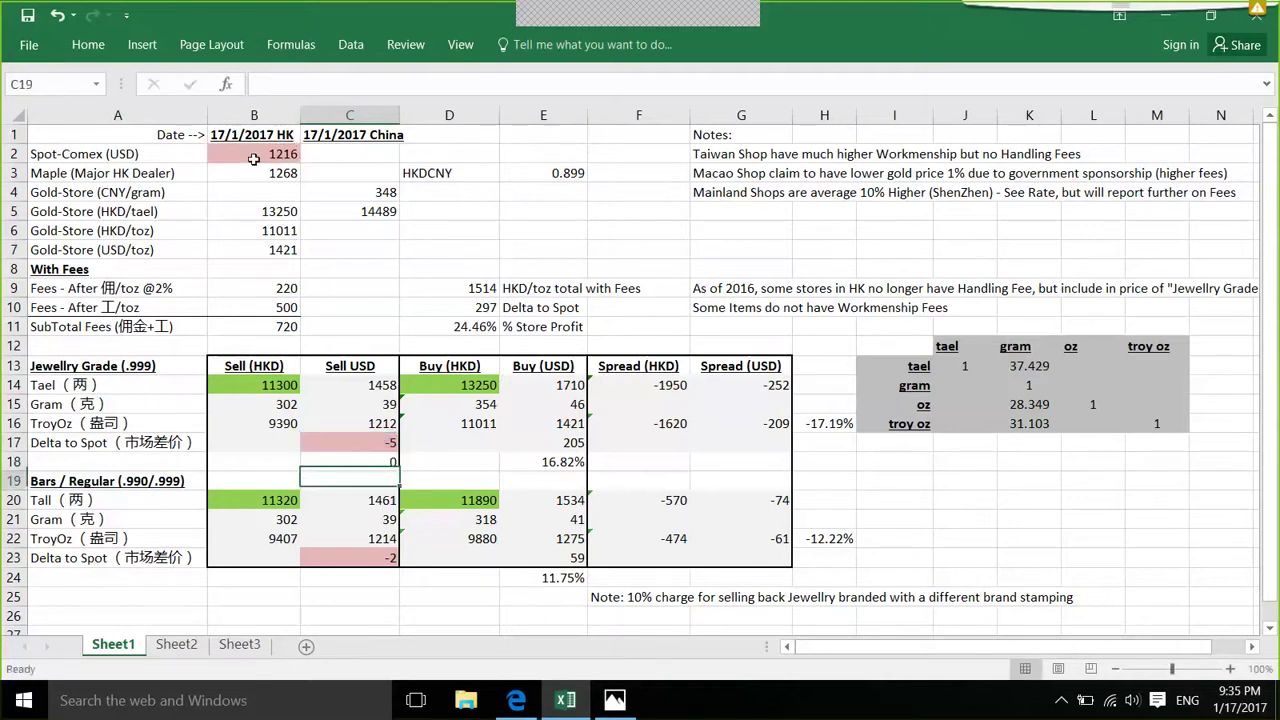
pyautogui.press('Up')
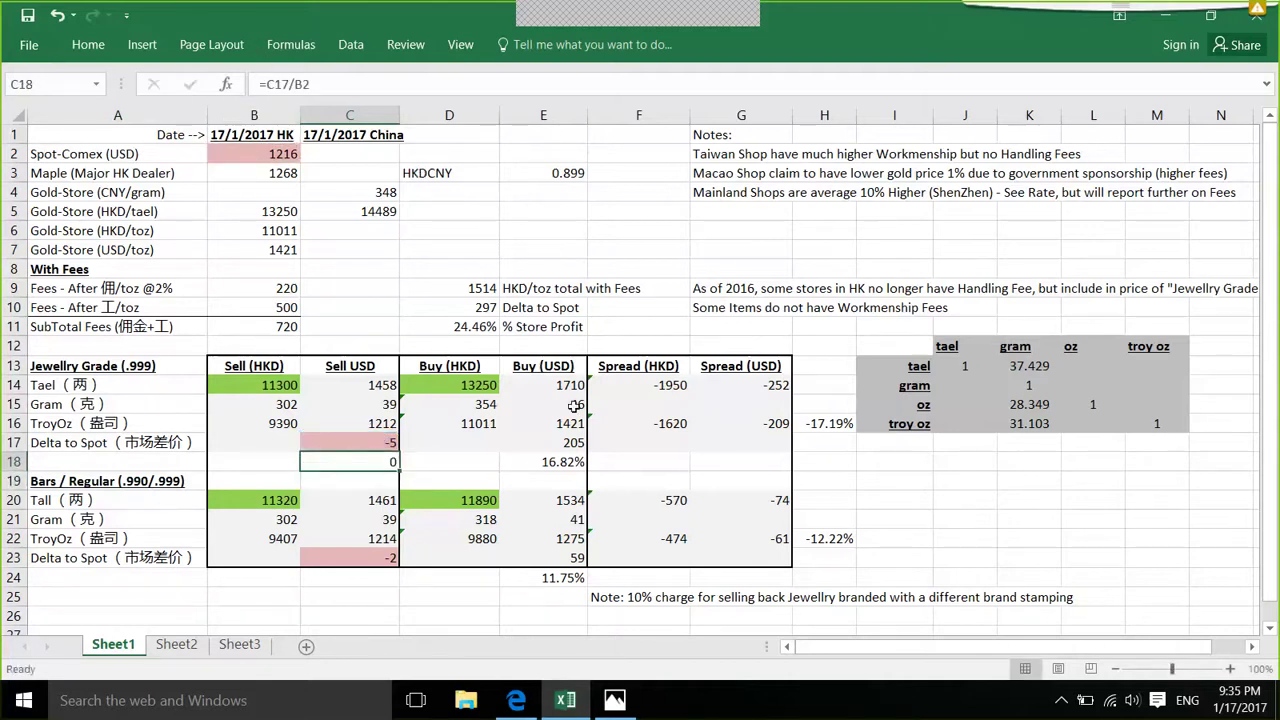
# Step: Copy the percentage format from E18 to the jewellery sell delta ratio in C18
pyautogui.click(559, 457)
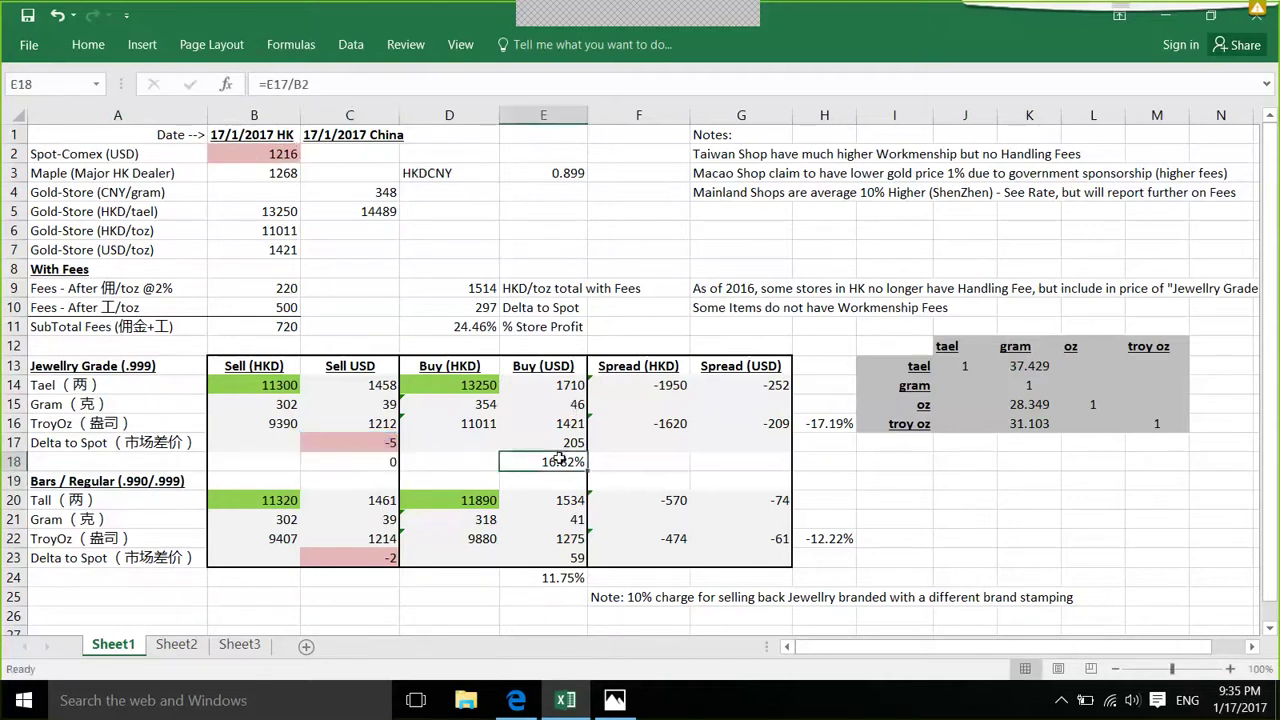
pyautogui.click(88, 44)
pyautogui.click(54, 113)
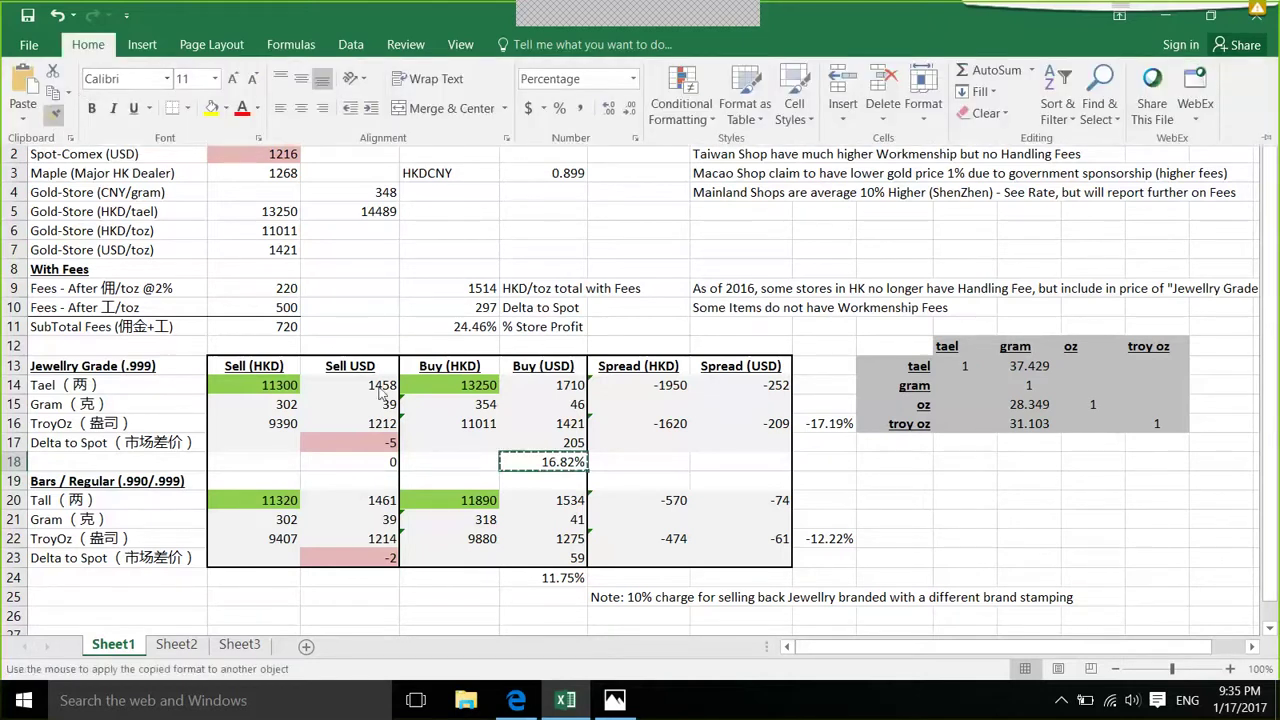
pyautogui.click(368, 463)
# Step: Examine the store's HKD/tael price and trace the HKD/toz formula in B6 to the unit conversion table
pyautogui.click(312, 400)
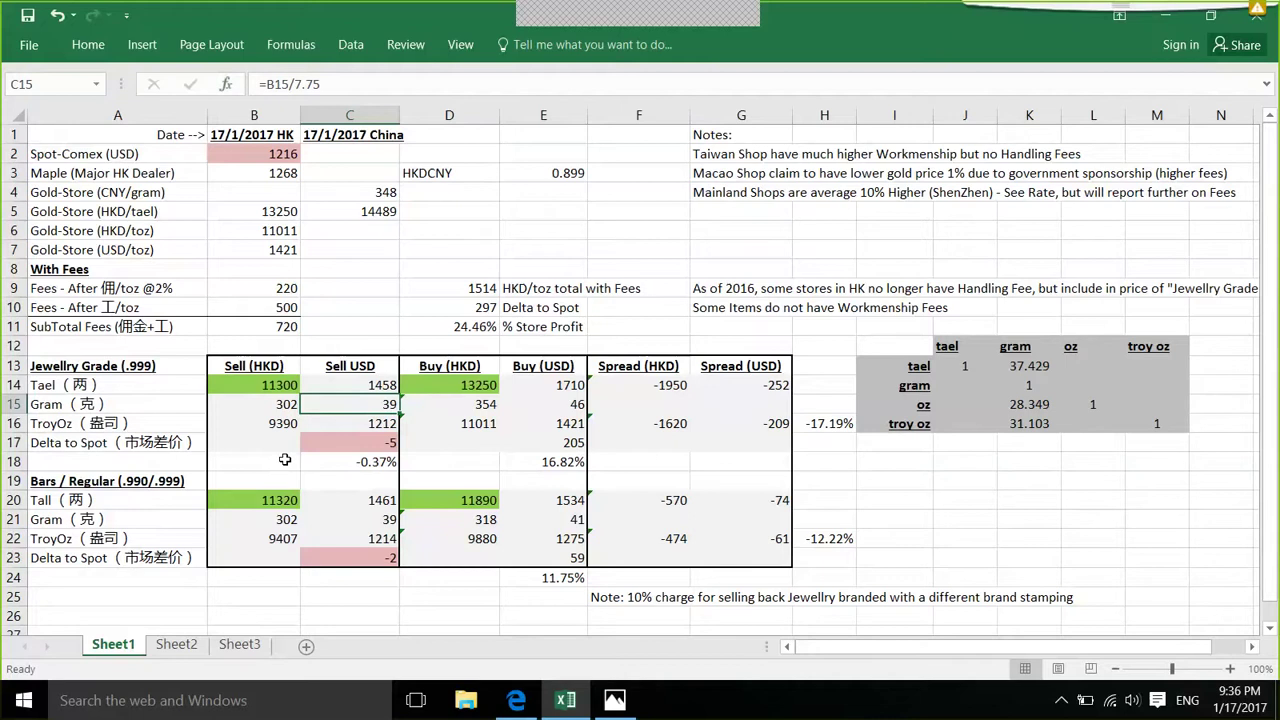
pyautogui.click(482, 383)
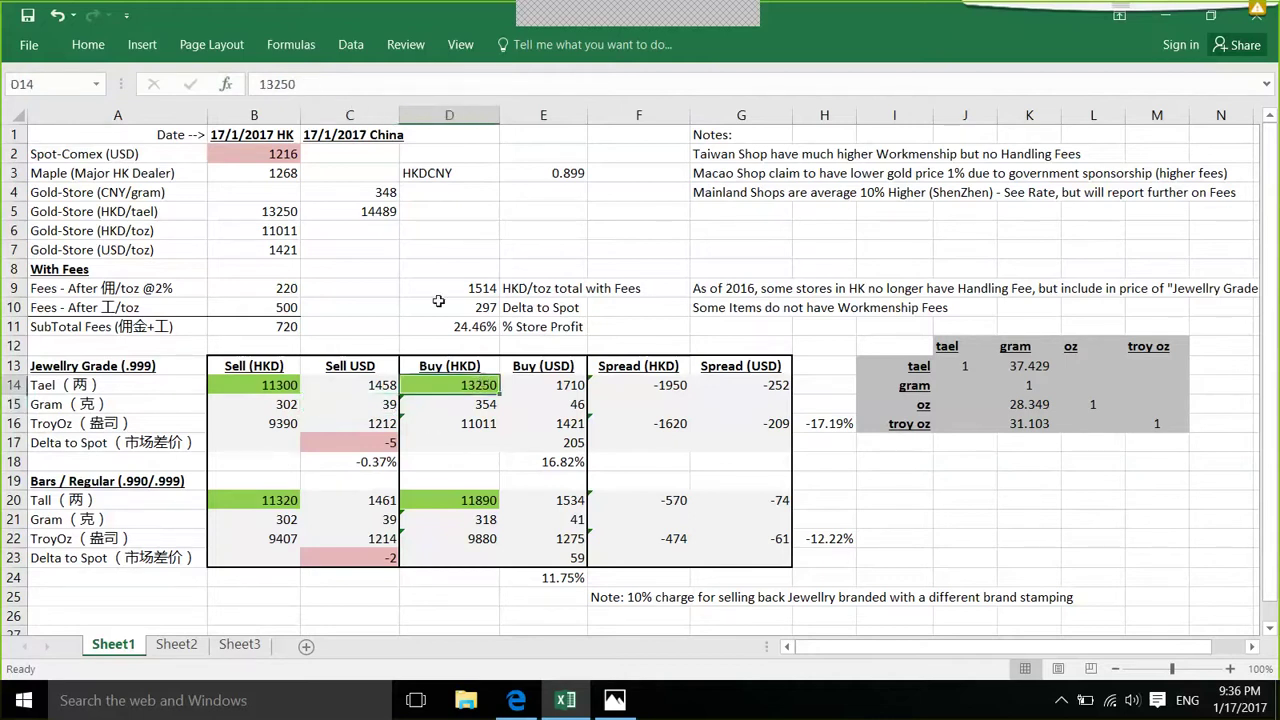
pyautogui.click(279, 213)
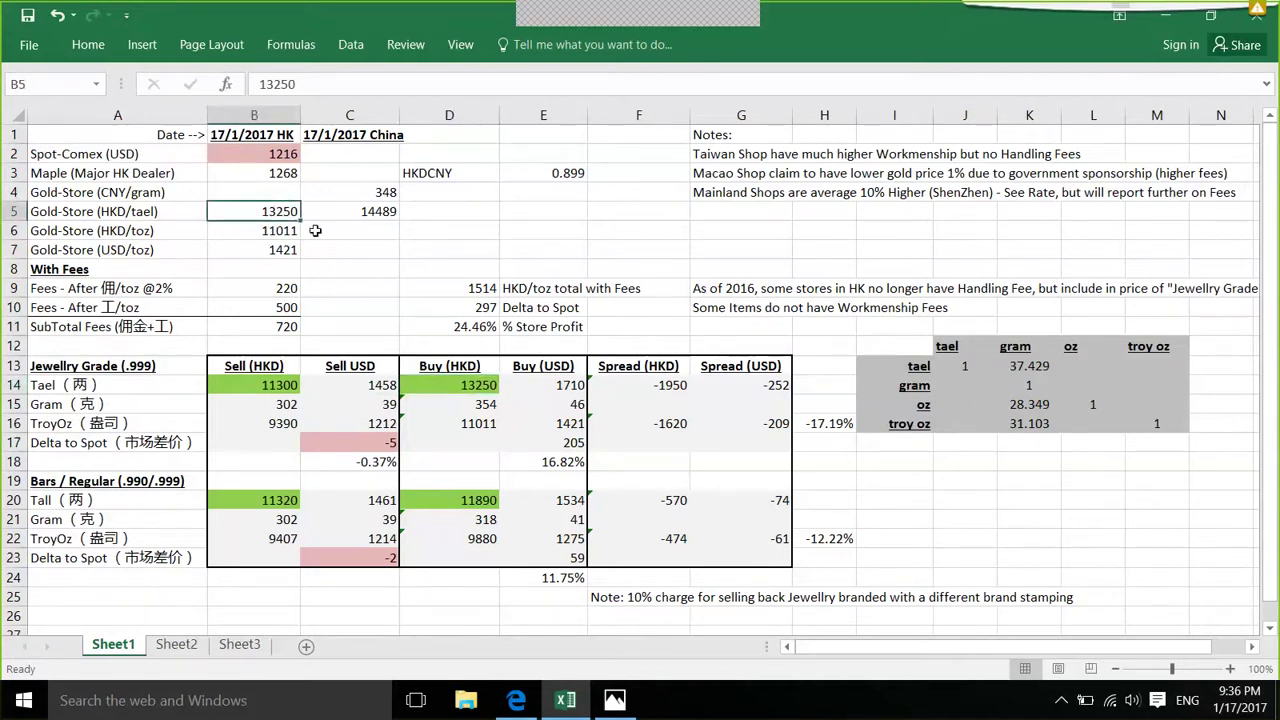
pyautogui.click(272, 230)
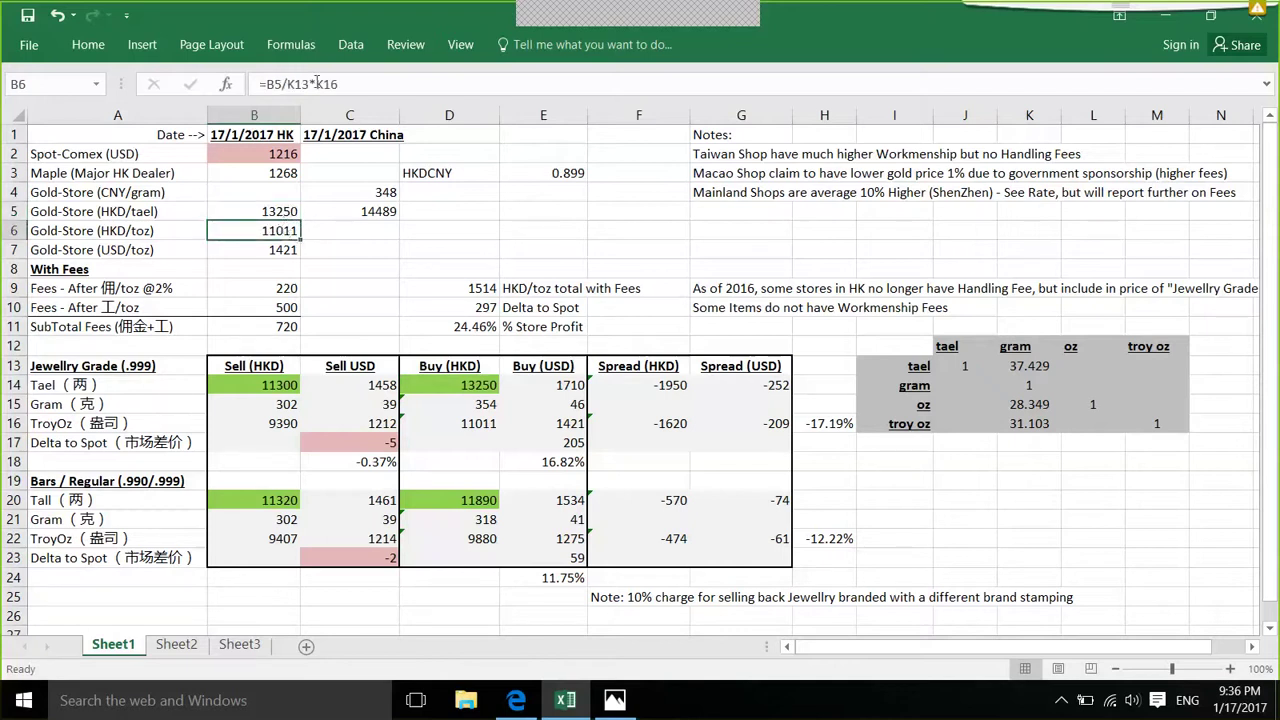
pyautogui.click(290, 85)
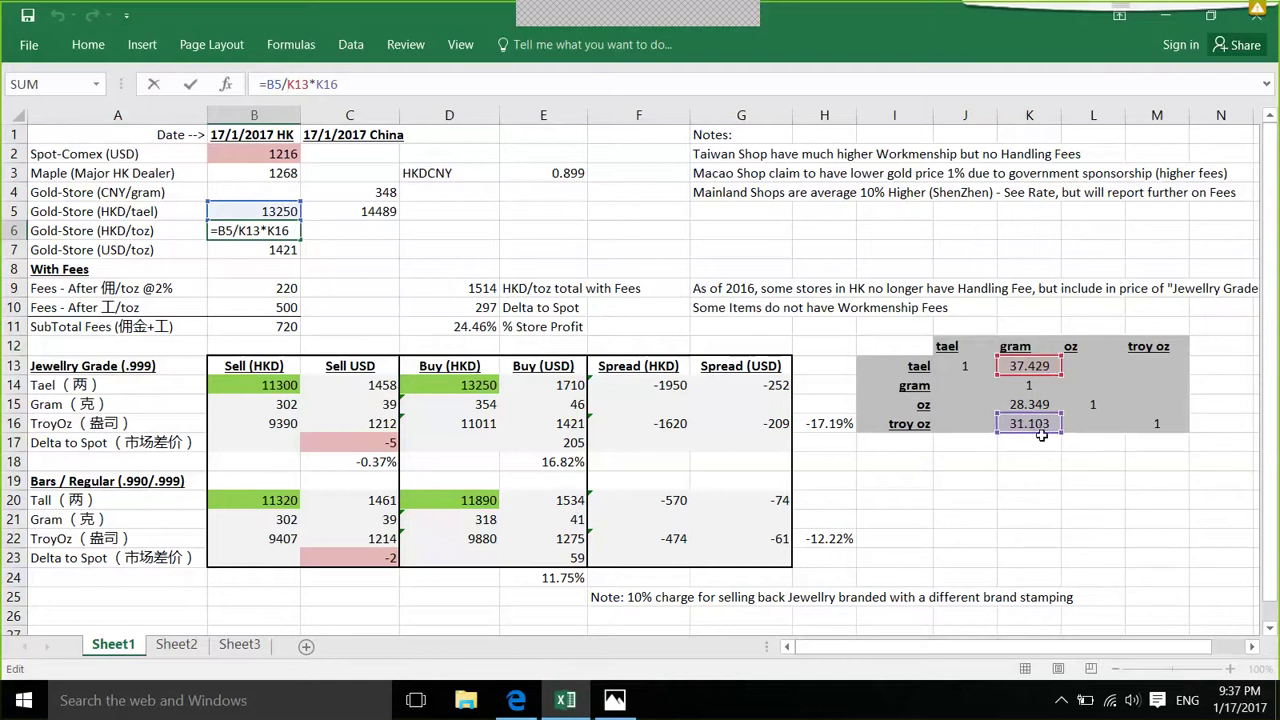
pyautogui.hotkey('ctrl', 'Return')
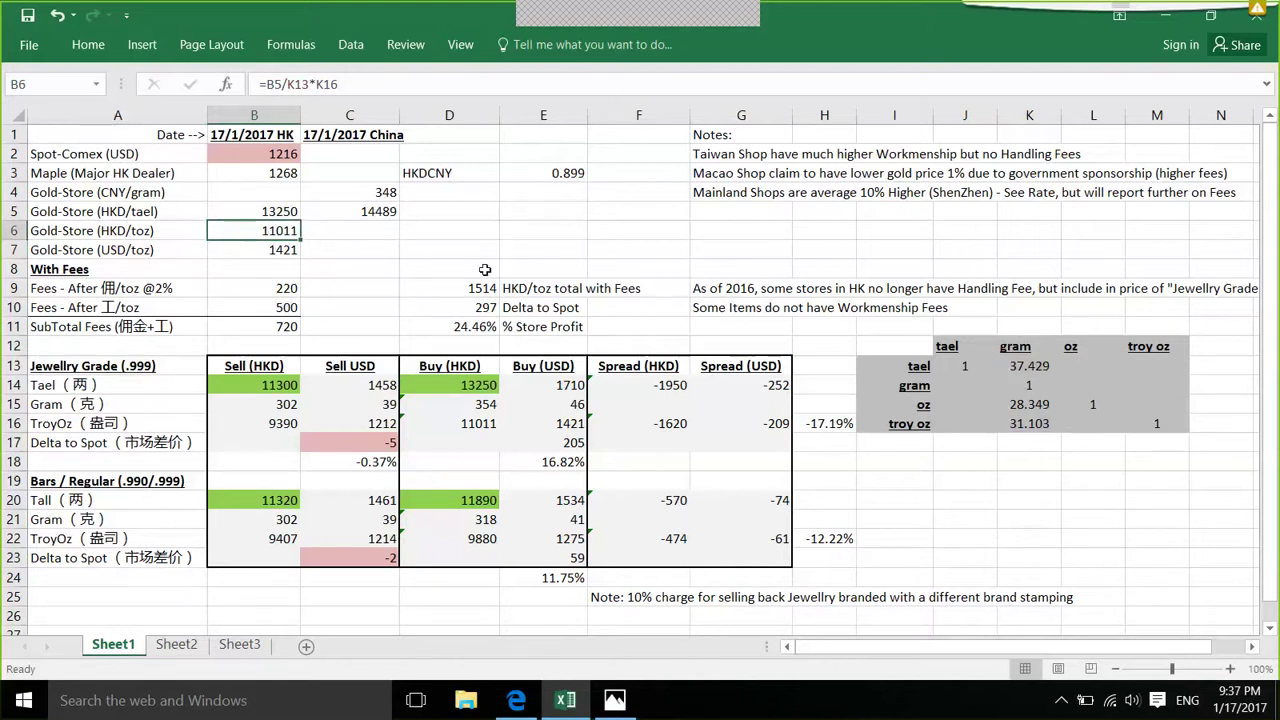
# Step: Compare the store's HKD/toz and USD/toz formulas in B6 and B7 and check the spot price in B2
pyautogui.press('Down')
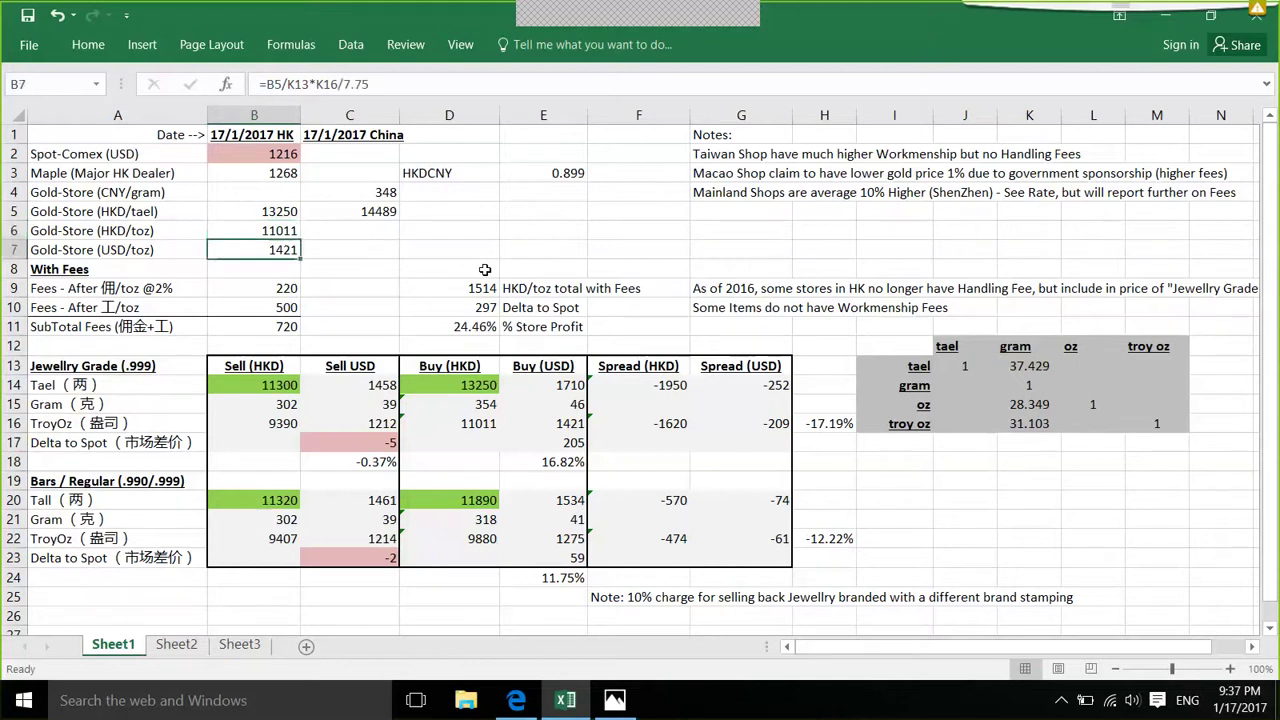
pyautogui.press('Up')
pyautogui.press('Down')
pyautogui.press('Up')
pyautogui.press('Down')
pyautogui.click(315, 252)
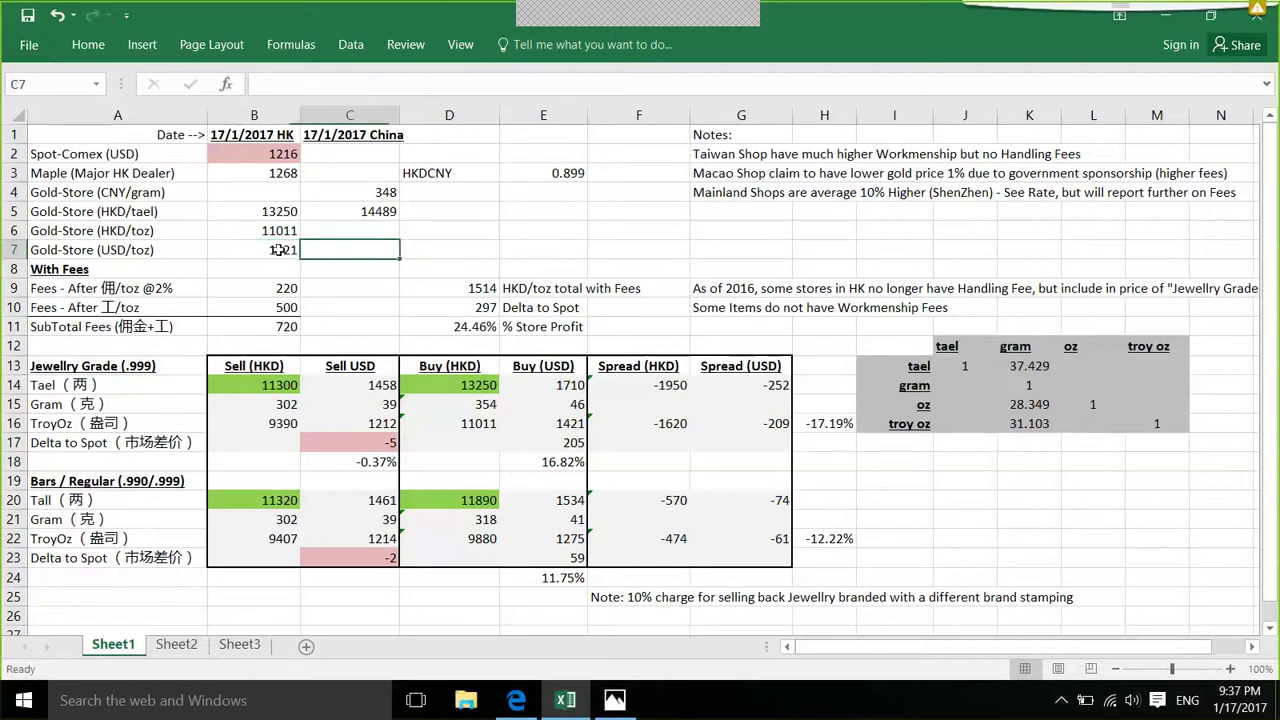
pyautogui.click(279, 250)
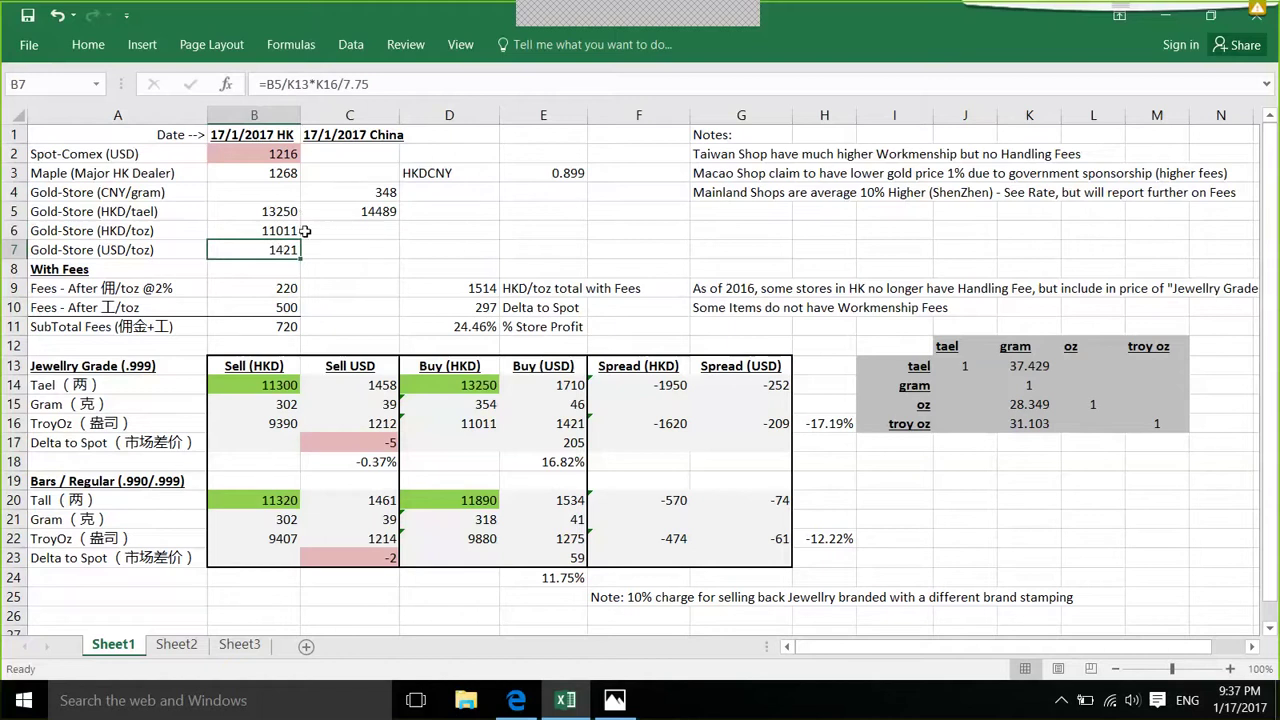
pyautogui.click(290, 152)
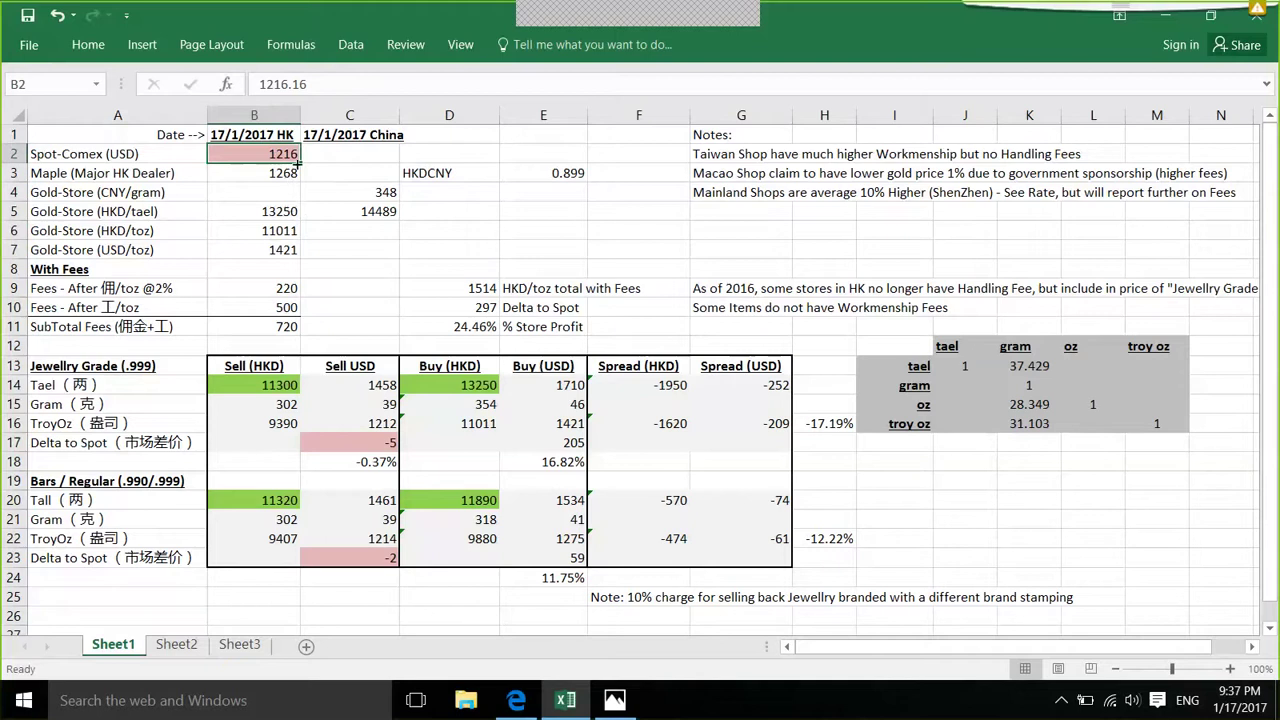
# Step: Calculate the ratio of the store's USD/toz price to the spot price in D7 with the formula =B7/B2
pyautogui.click(412, 246)
pyautogui.write('=')
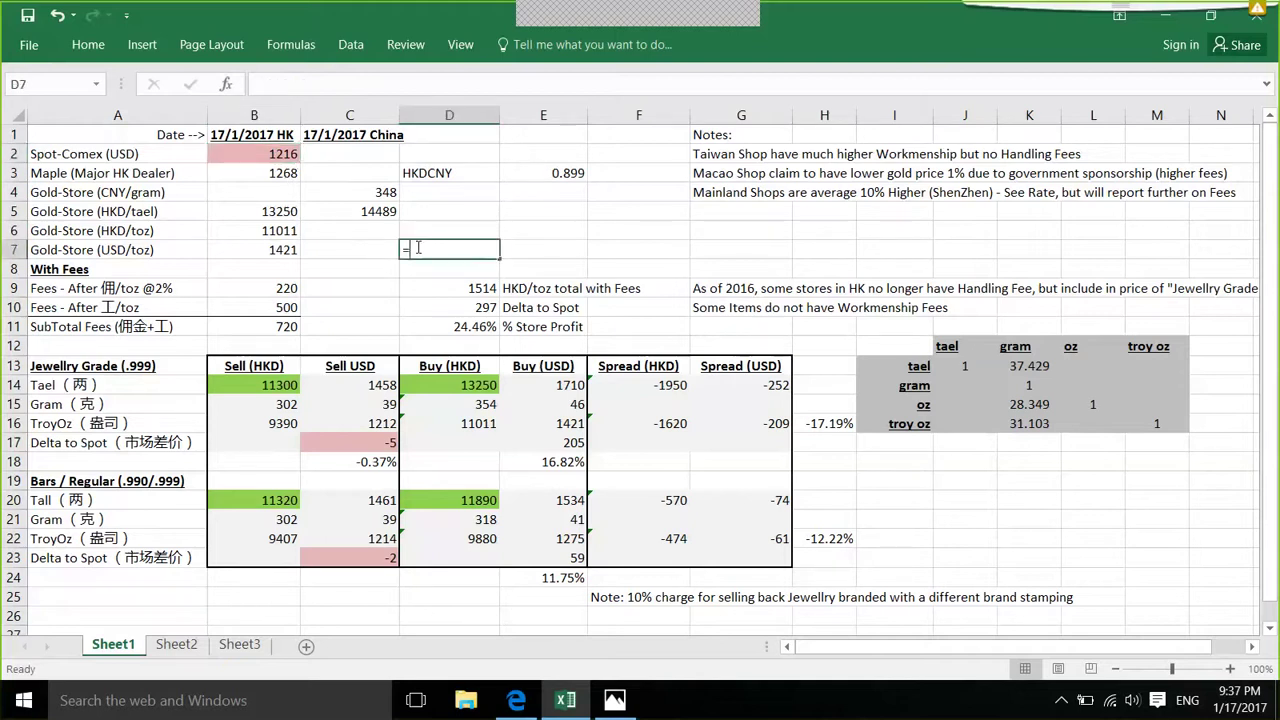
pyautogui.click(286, 246)
pyautogui.write('/')
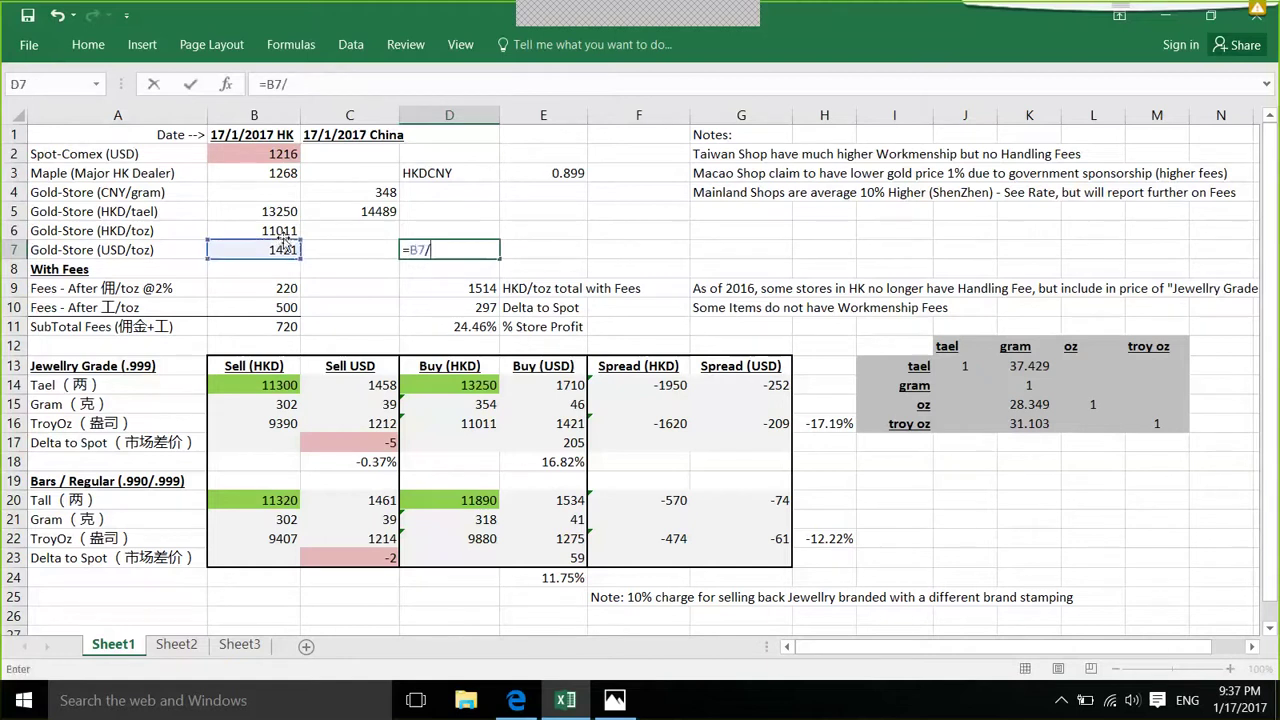
pyautogui.click(282, 154)
pyautogui.press('Return')
pyautogui.click(487, 251)
# Step: Copy the percentage format from E18 to the ratio in D7, and clear that cell's contents
pyautogui.click(557, 461)
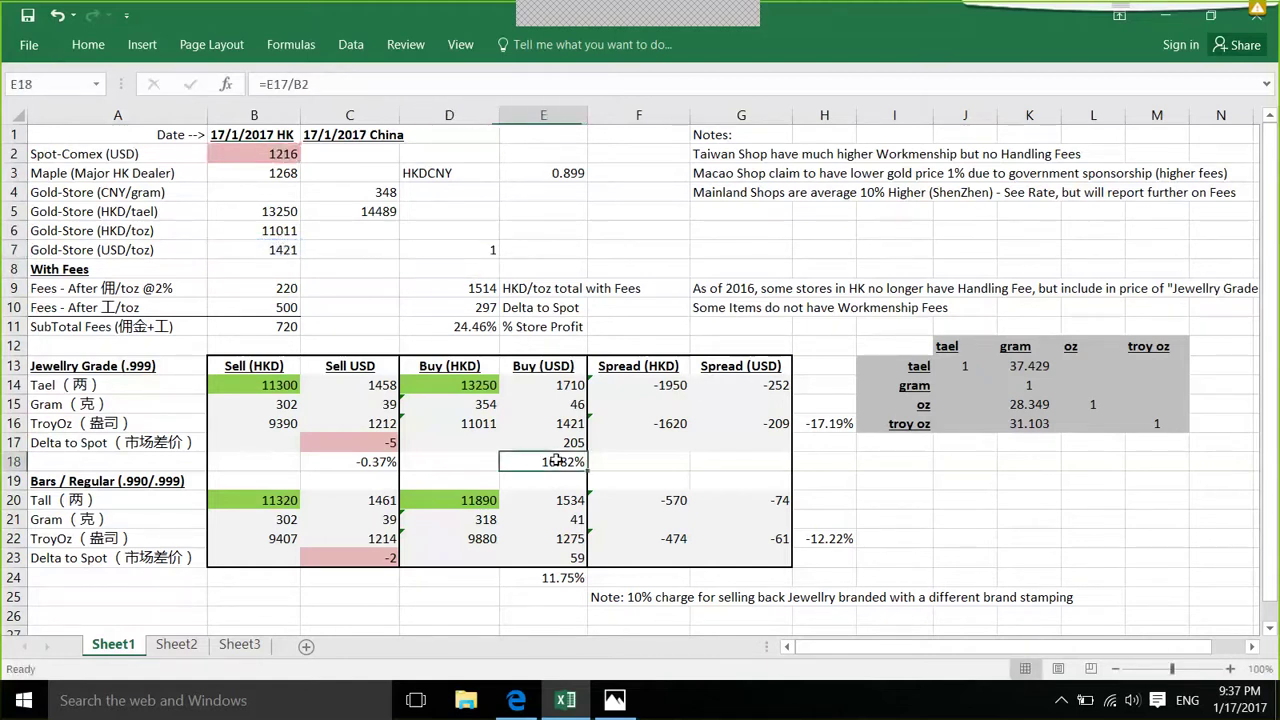
pyautogui.click(85, 52)
pyautogui.click(70, 113)
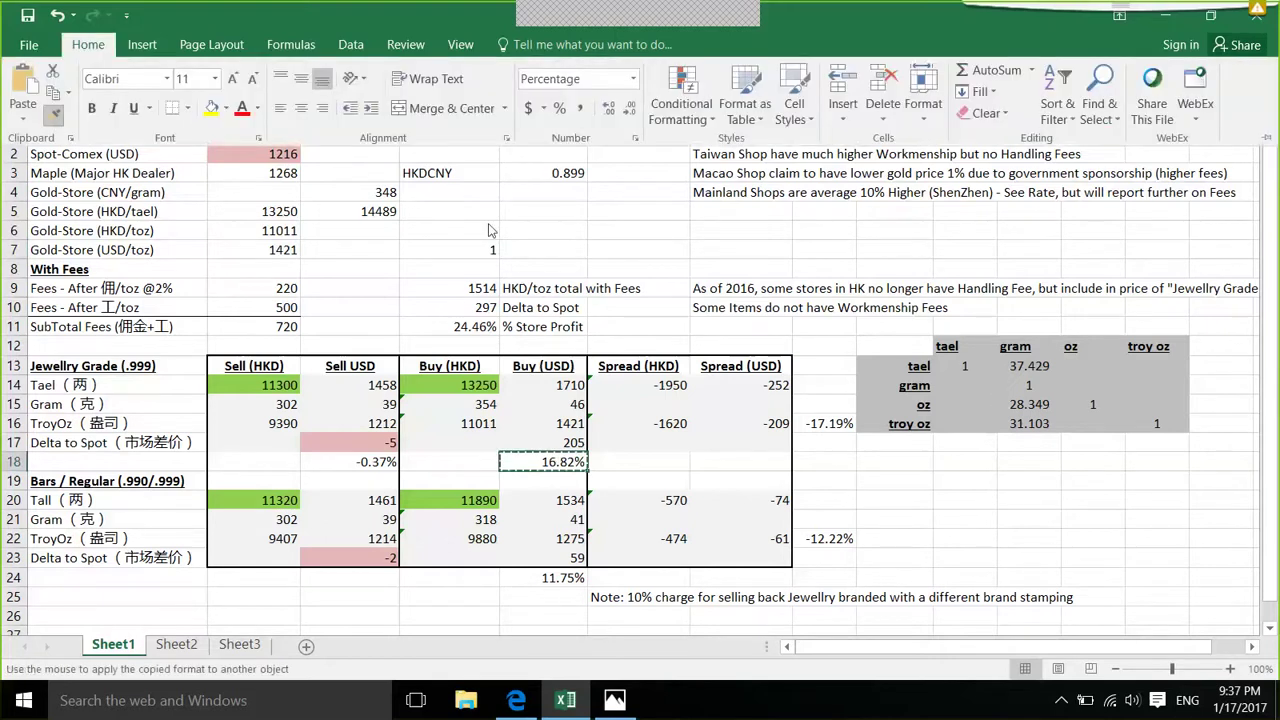
pyautogui.click(480, 254)
pyautogui.click(430, 288)
pyautogui.click(483, 250)
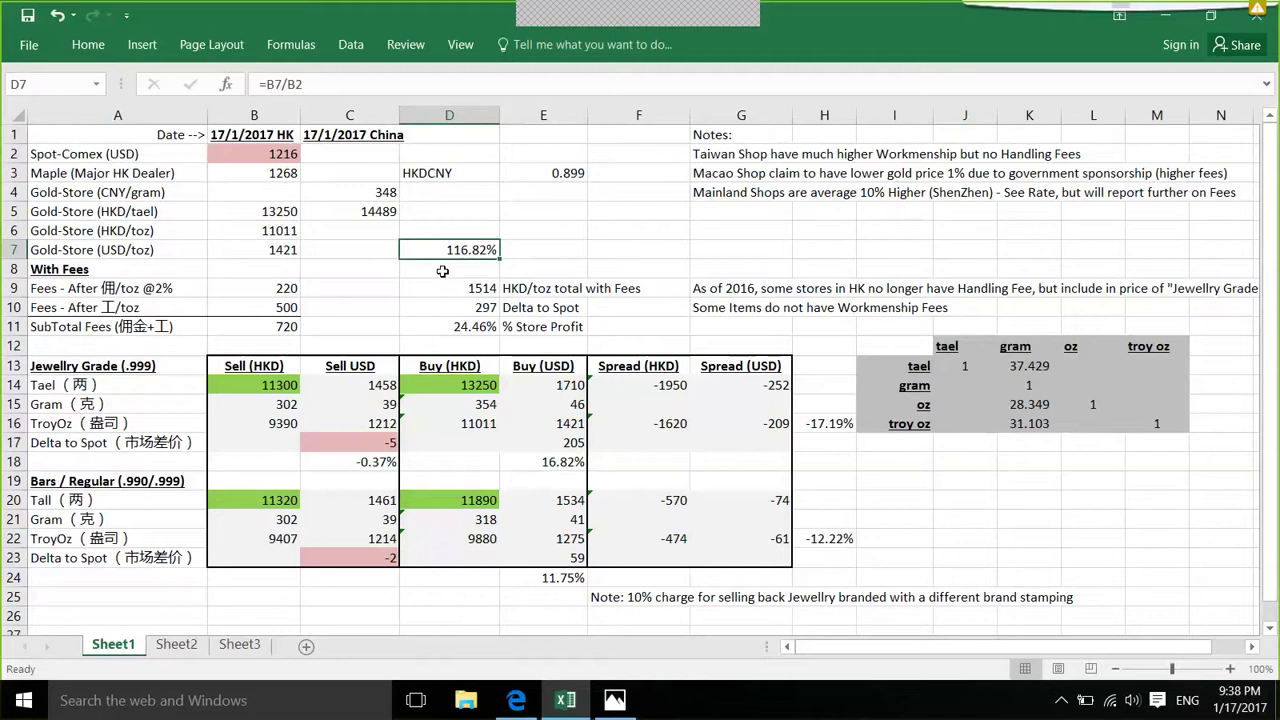
pyautogui.press('Delete')
# Step: Review the 2% handling fee, the workmanship fee and the fee subtotal formula in B9 to B11
pyautogui.click(296, 292)
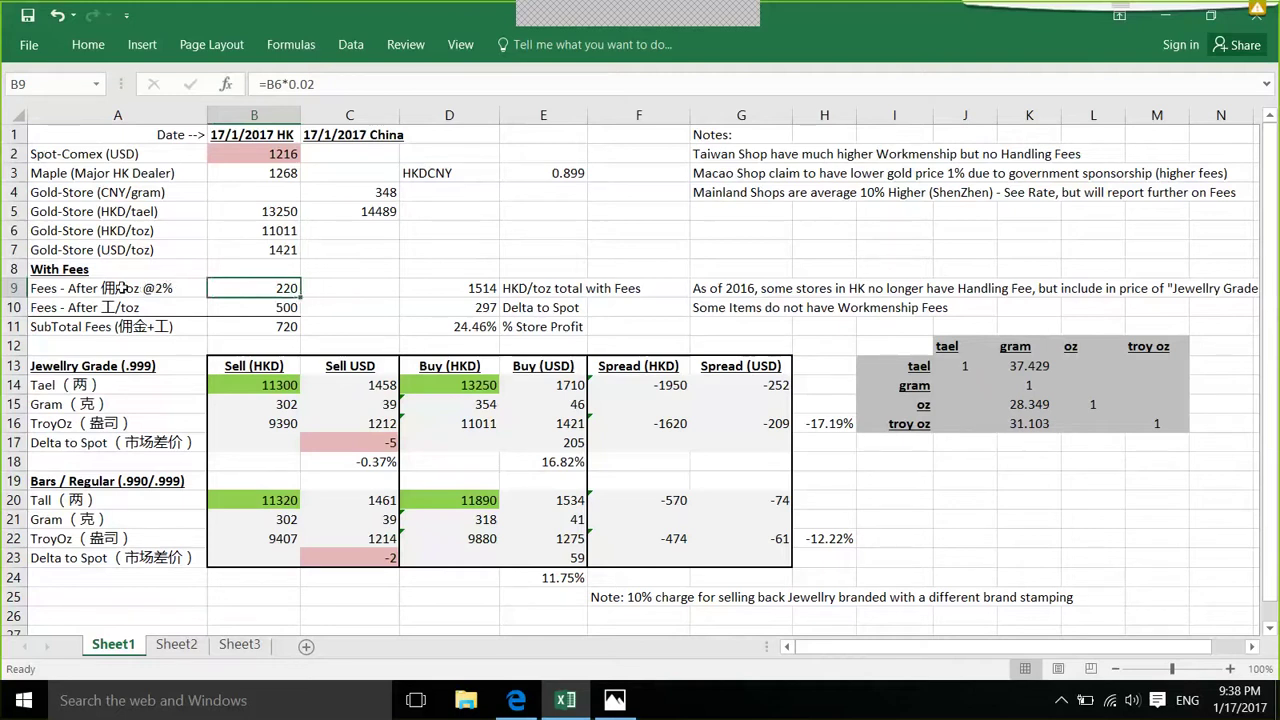
pyautogui.click(248, 307)
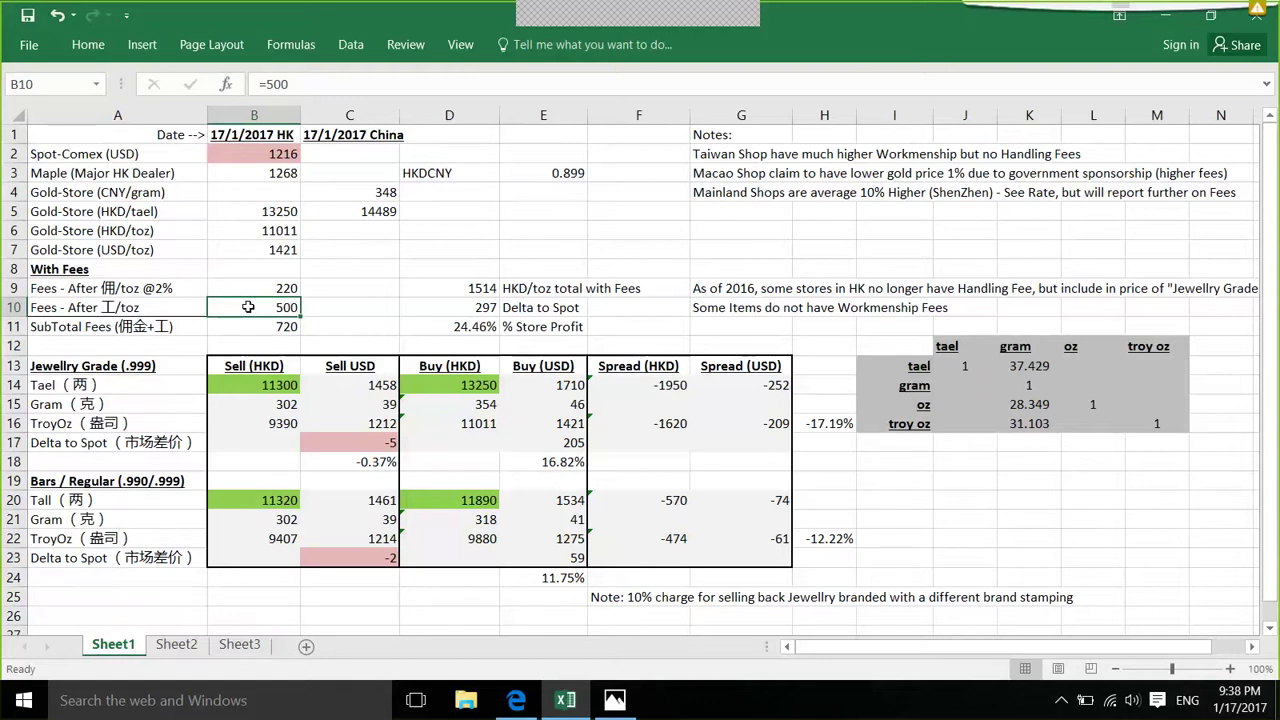
pyautogui.press('Left')
pyautogui.press('Right')
pyautogui.click(291, 292)
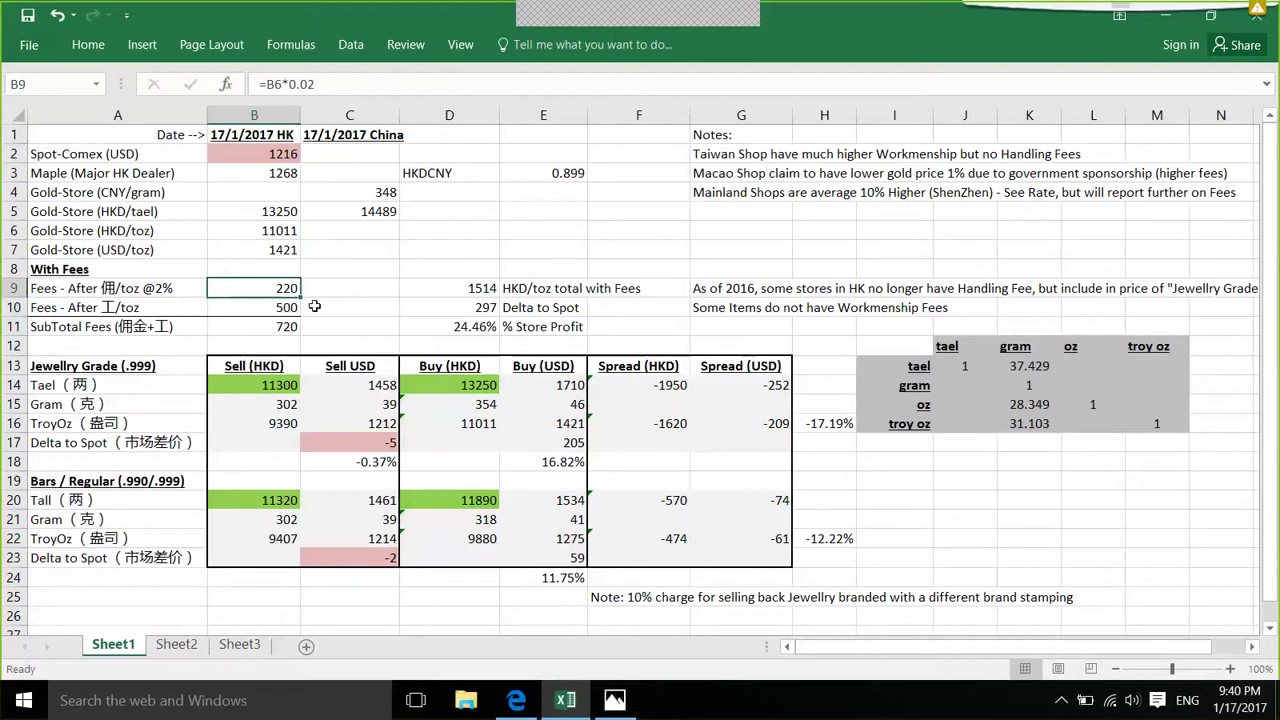
pyautogui.click(285, 309)
pyautogui.click(259, 327)
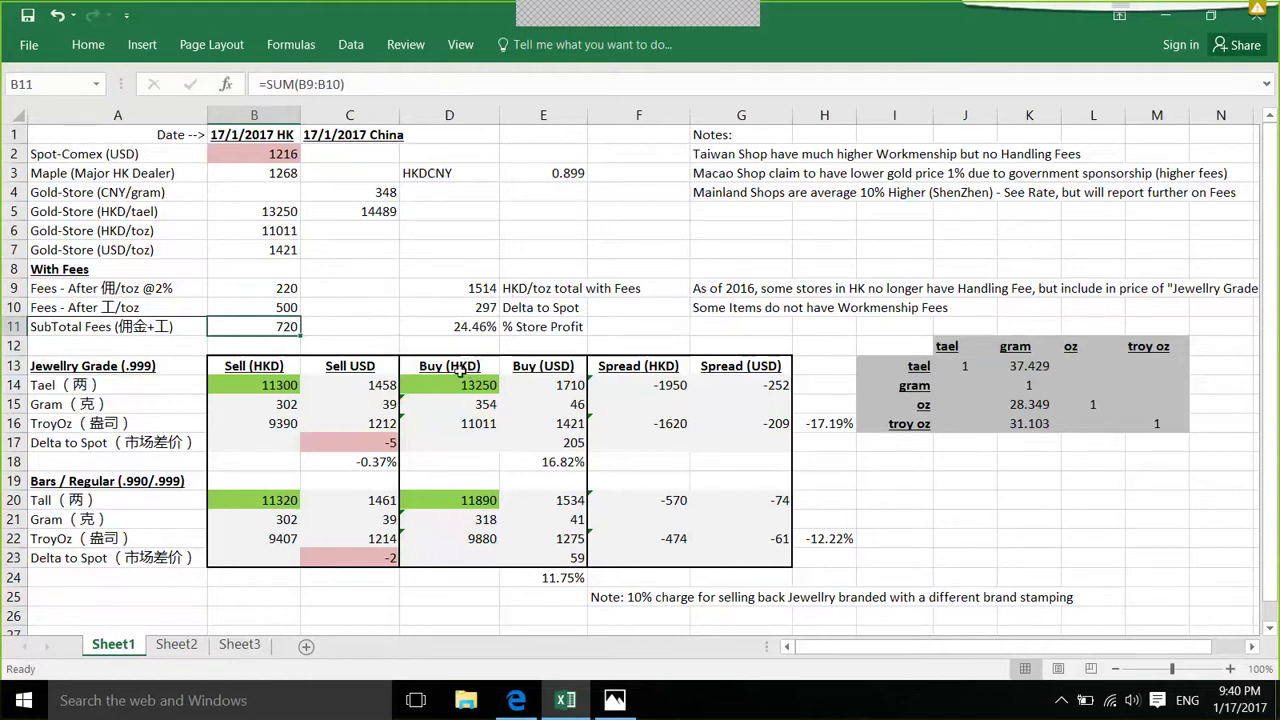
# Step: Examine the jewellery buy prices in HKD and USD, including their gram, troy ounce and currency conversion formulas
pyautogui.moveTo(458, 368); pyautogui.dragTo(456, 457)
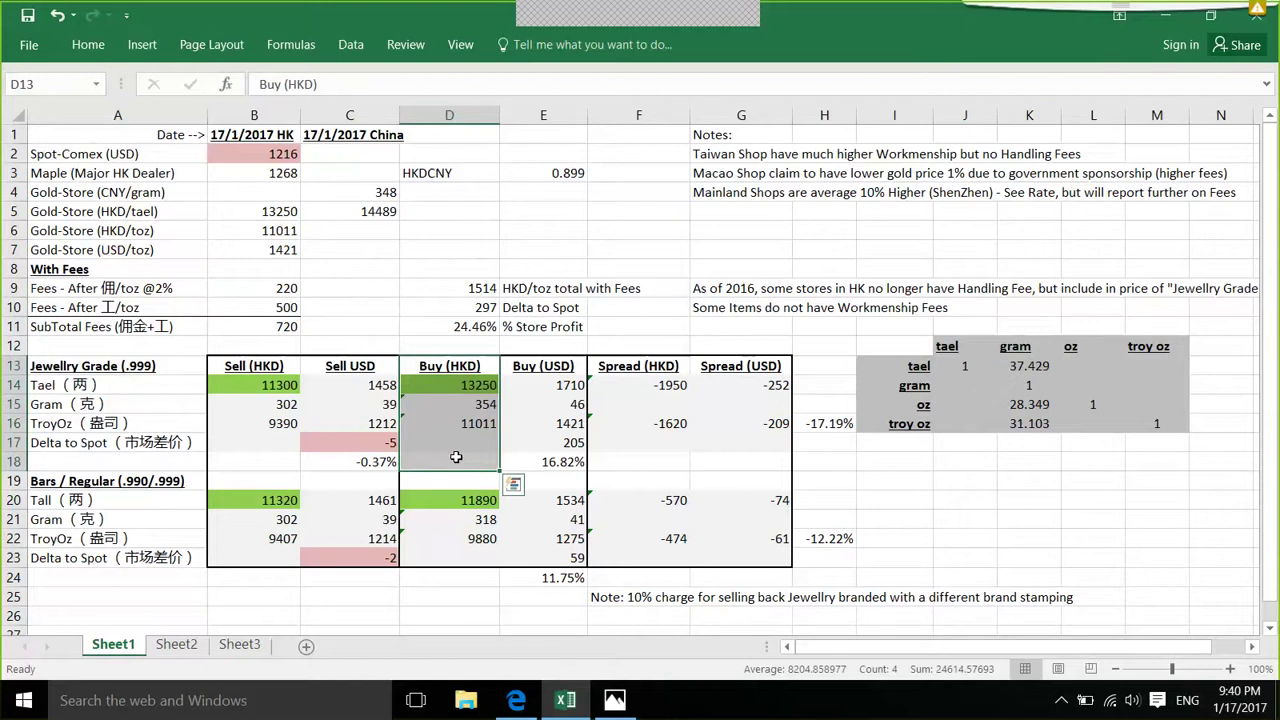
pyautogui.click(469, 393)
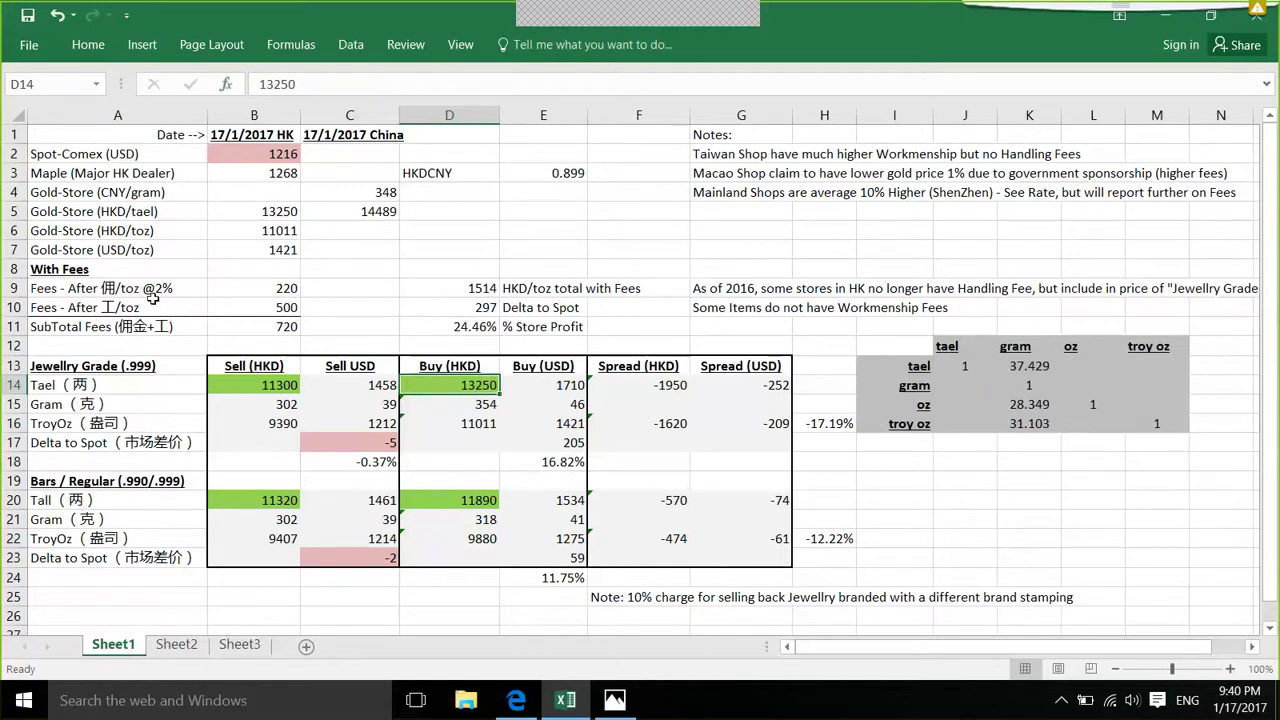
pyautogui.click(482, 406)
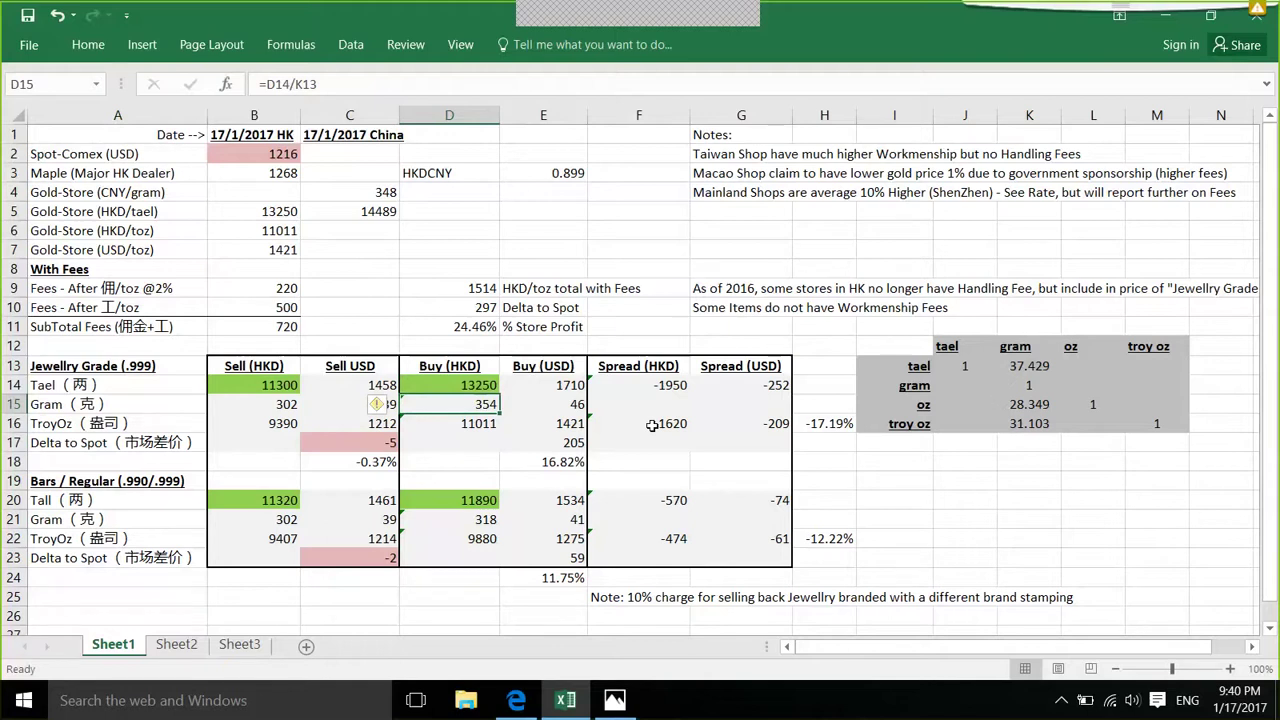
pyautogui.press('Down')
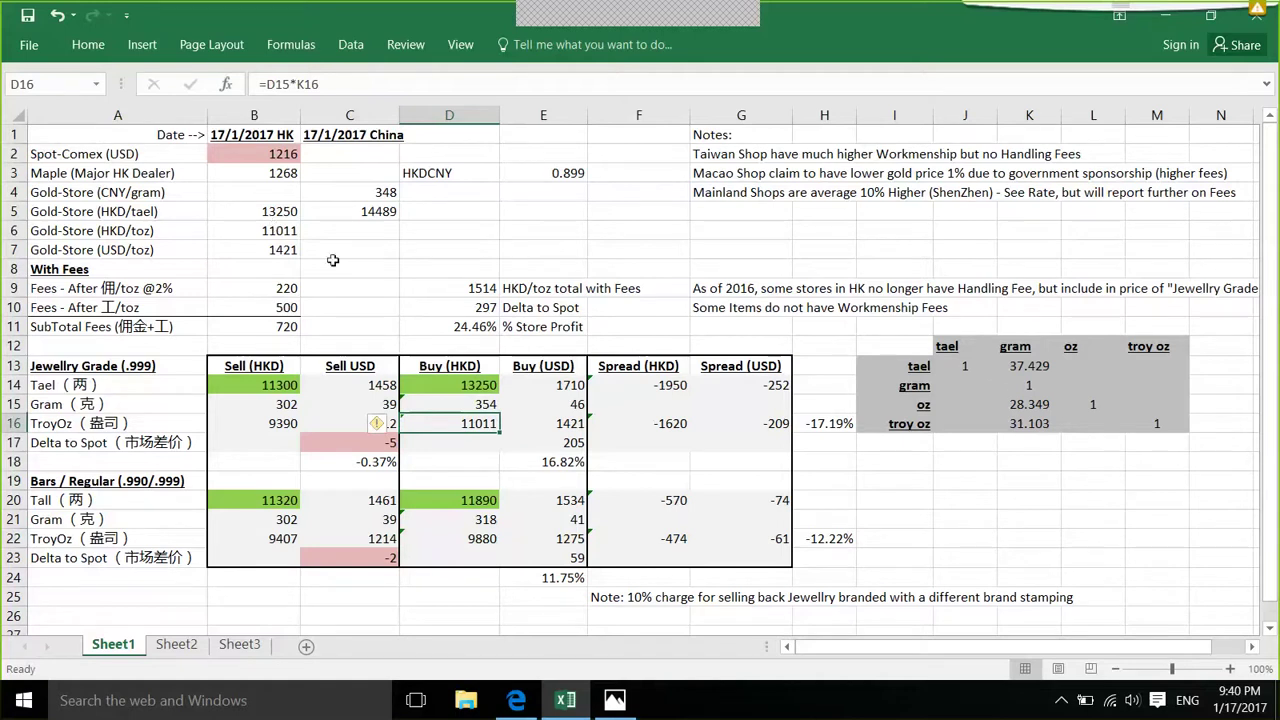
pyautogui.moveTo(549, 386); pyautogui.dragTo(547, 423)
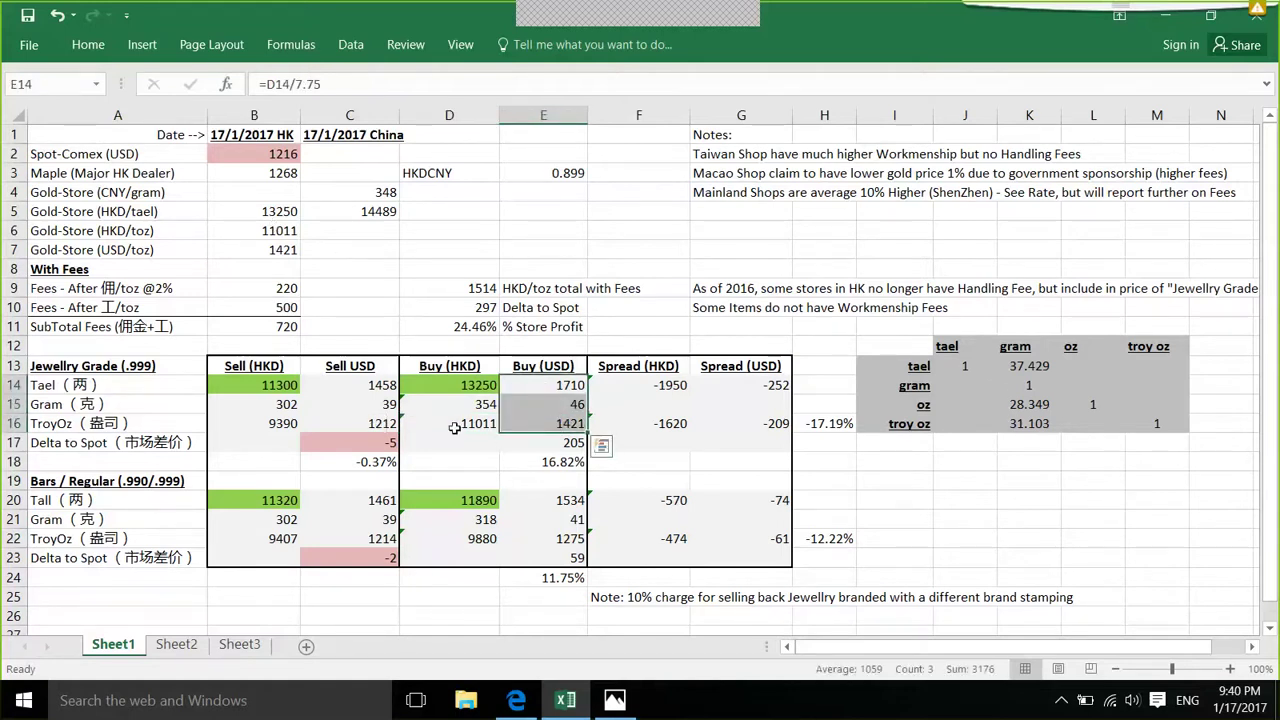
pyautogui.click(547, 423)
pyautogui.press('Up')
pyautogui.click(558, 444)
pyautogui.click(570, 401)
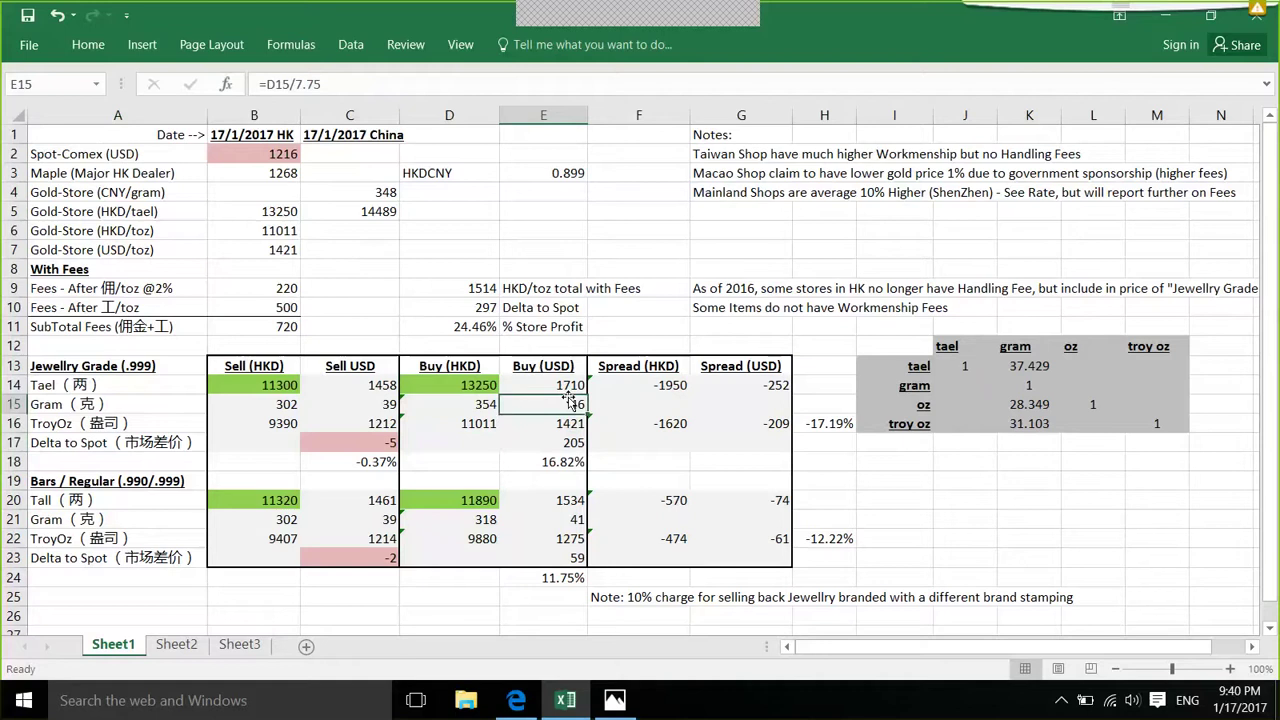
# Step: Review the jewellery Buy (USD) formulas for tael and troy ounce, plus the delta to spot and its percentage in E17 and E18
pyautogui.click(568, 388)
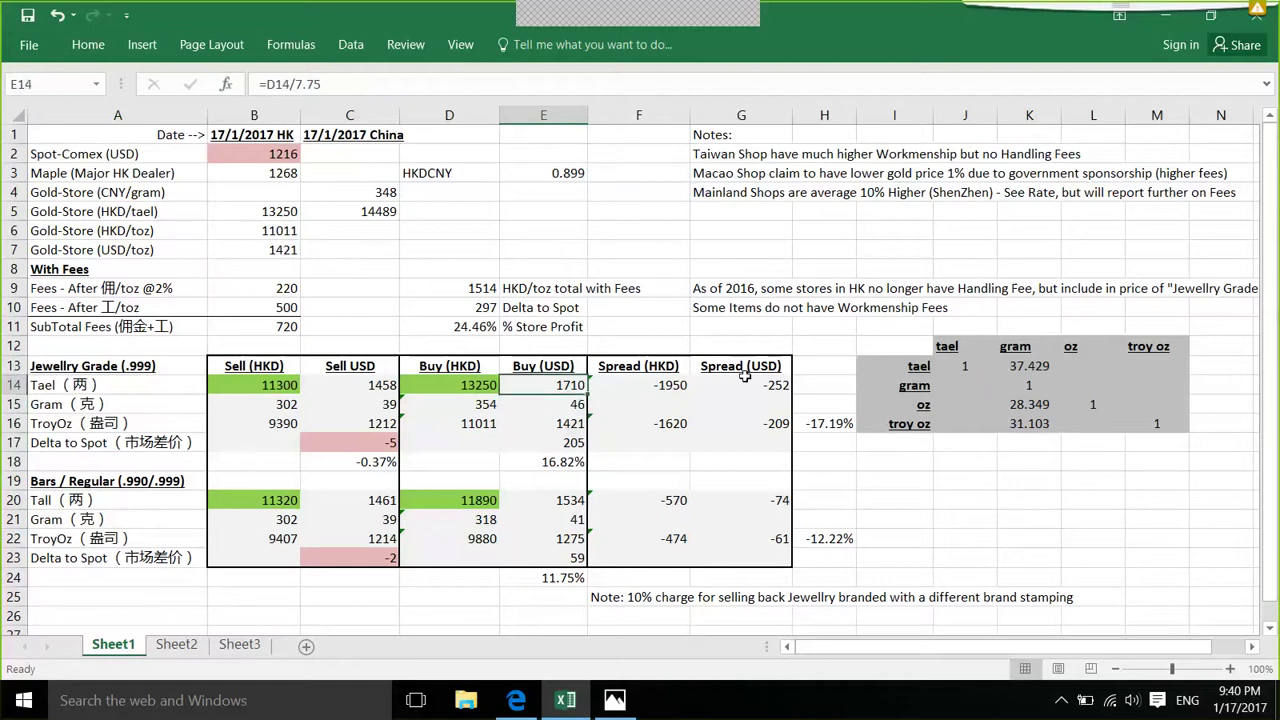
pyautogui.click(570, 424)
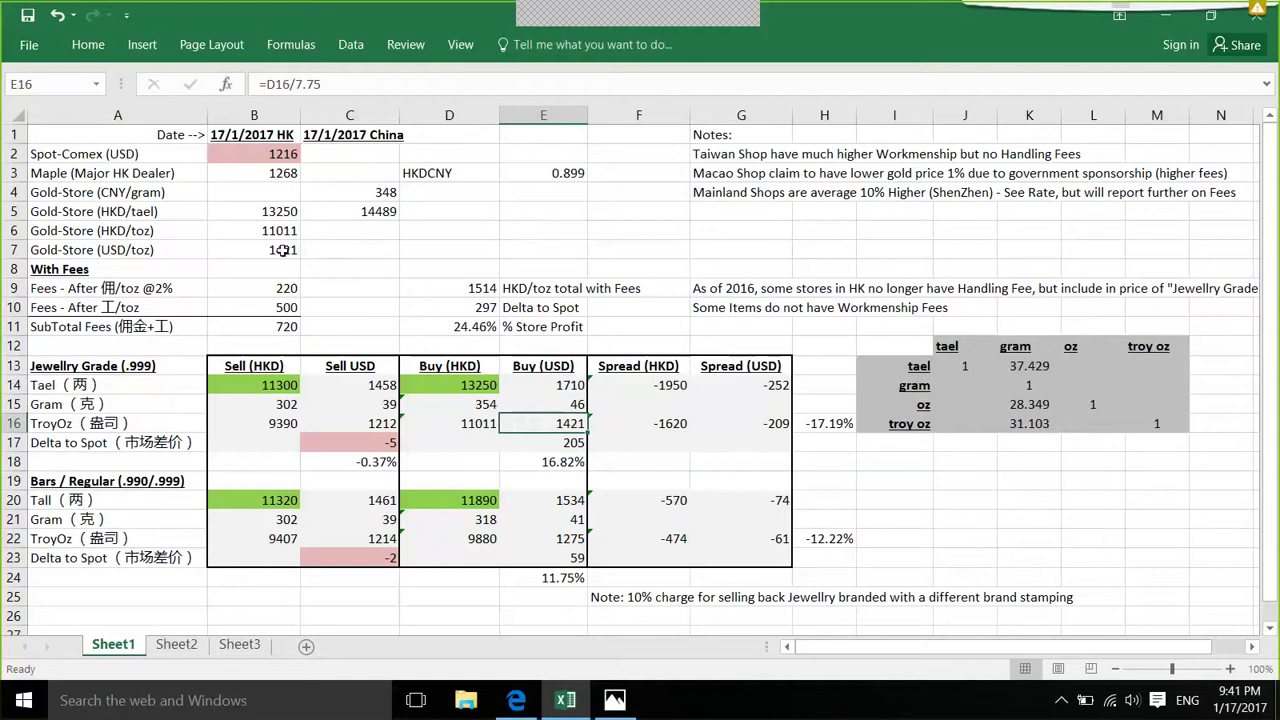
pyautogui.click(560, 446)
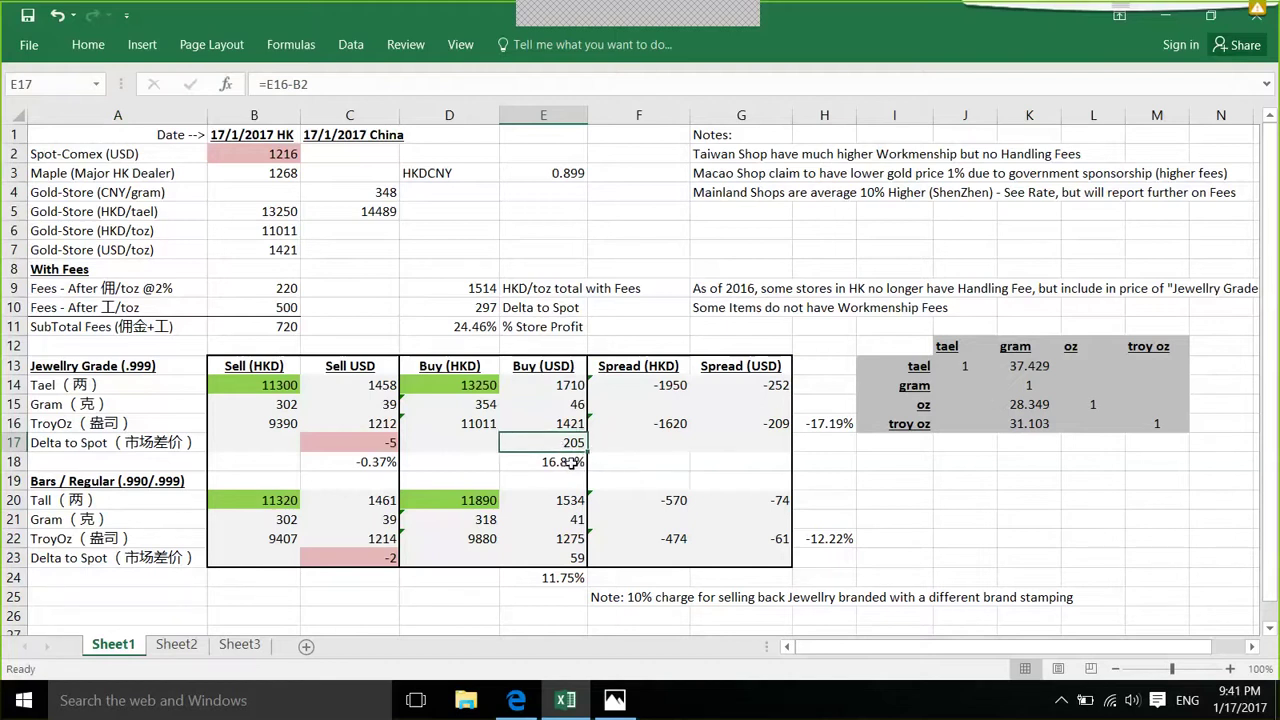
pyautogui.click(569, 461)
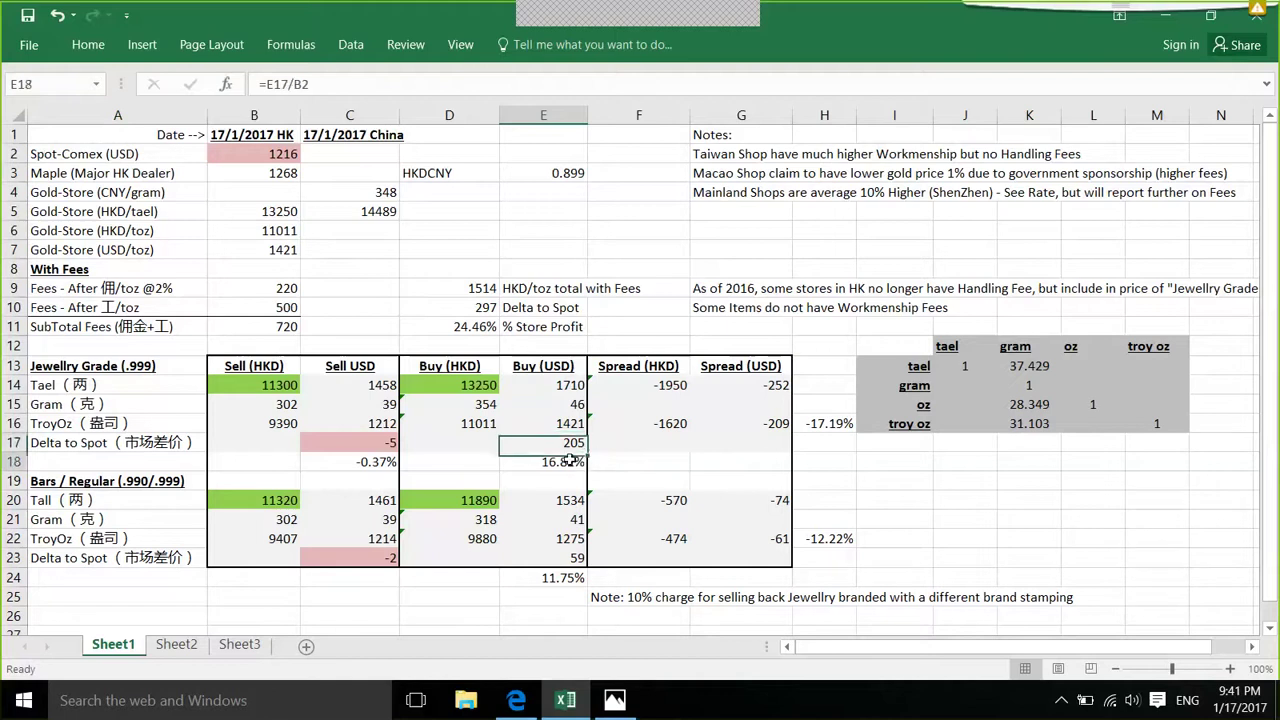
# Step: Examine the HKD and USD spread columns, the jewellery spread percentage in H16, and the bars' delta-to-spot formulas in E23 and E24
pyautogui.moveTo(630, 366); pyautogui.dragTo(730, 559)
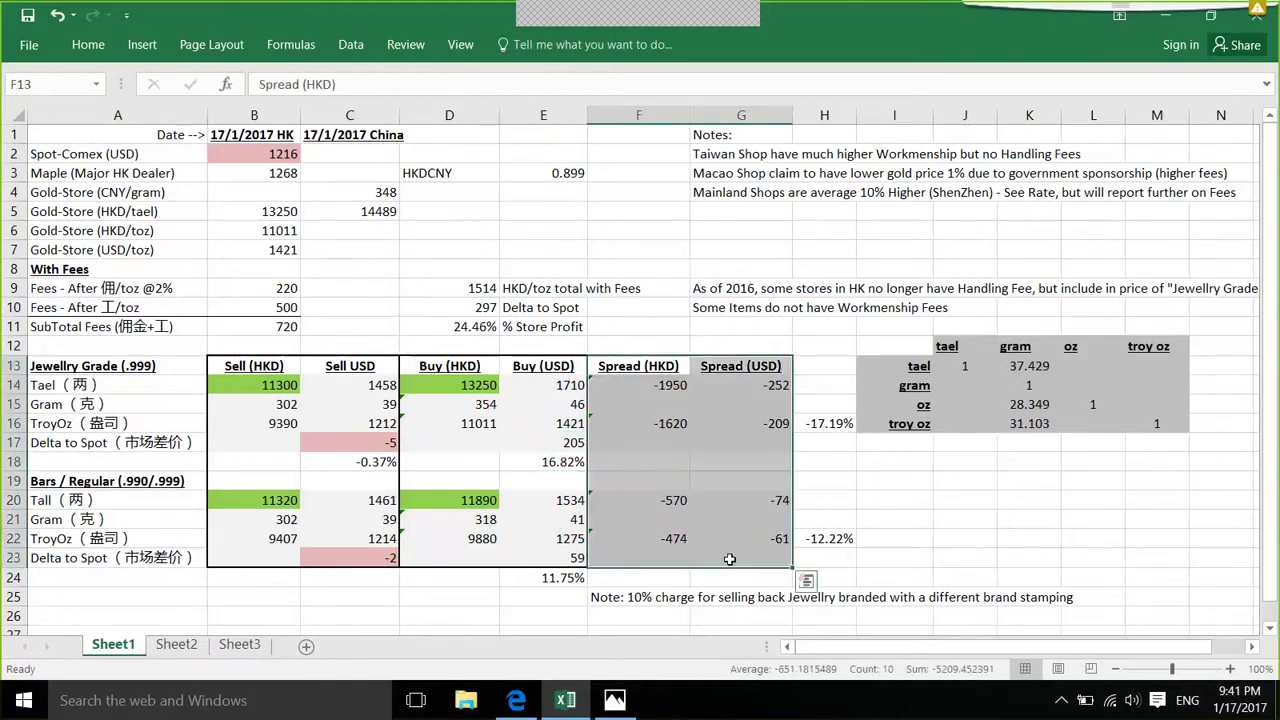
pyautogui.click(723, 435)
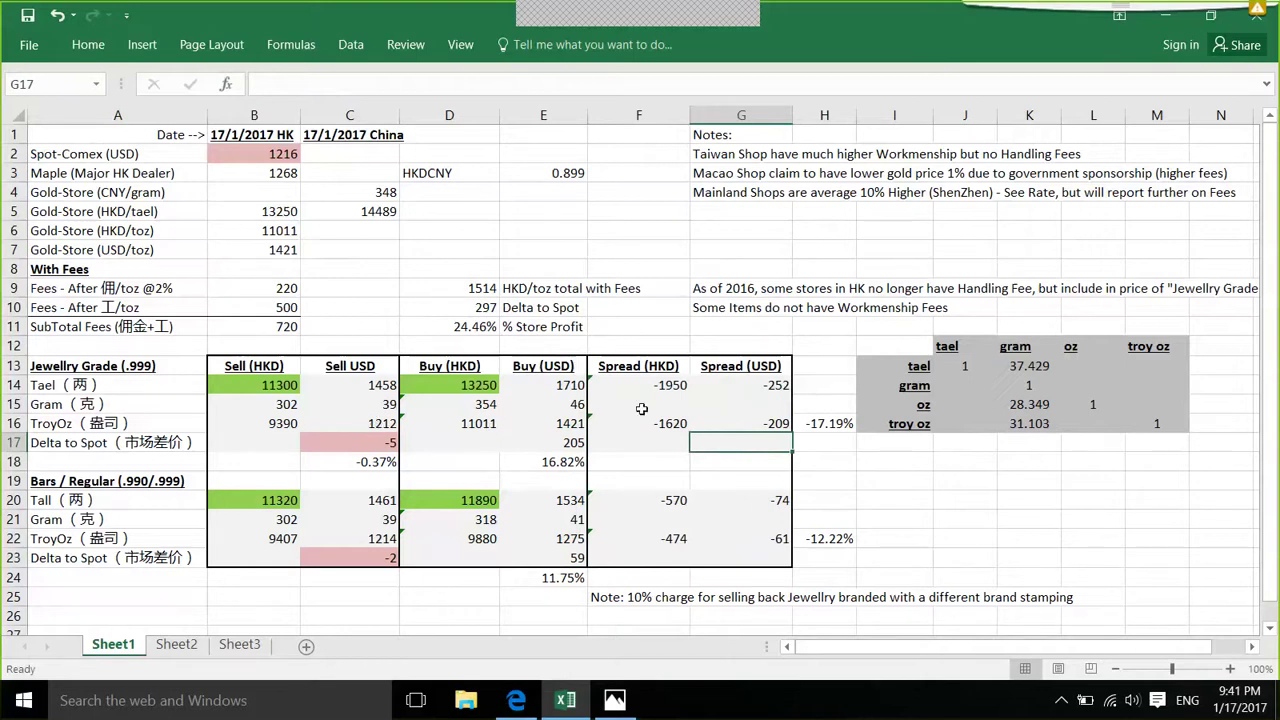
pyautogui.click(828, 424)
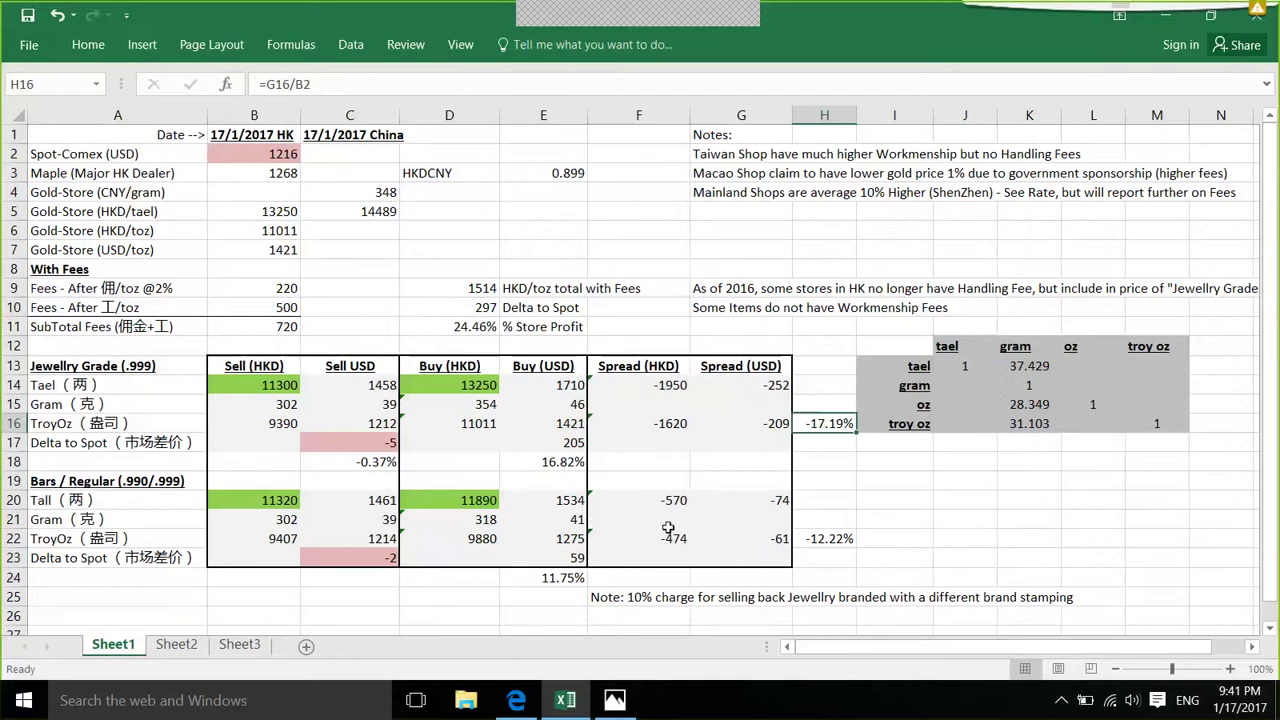
pyautogui.click(572, 556)
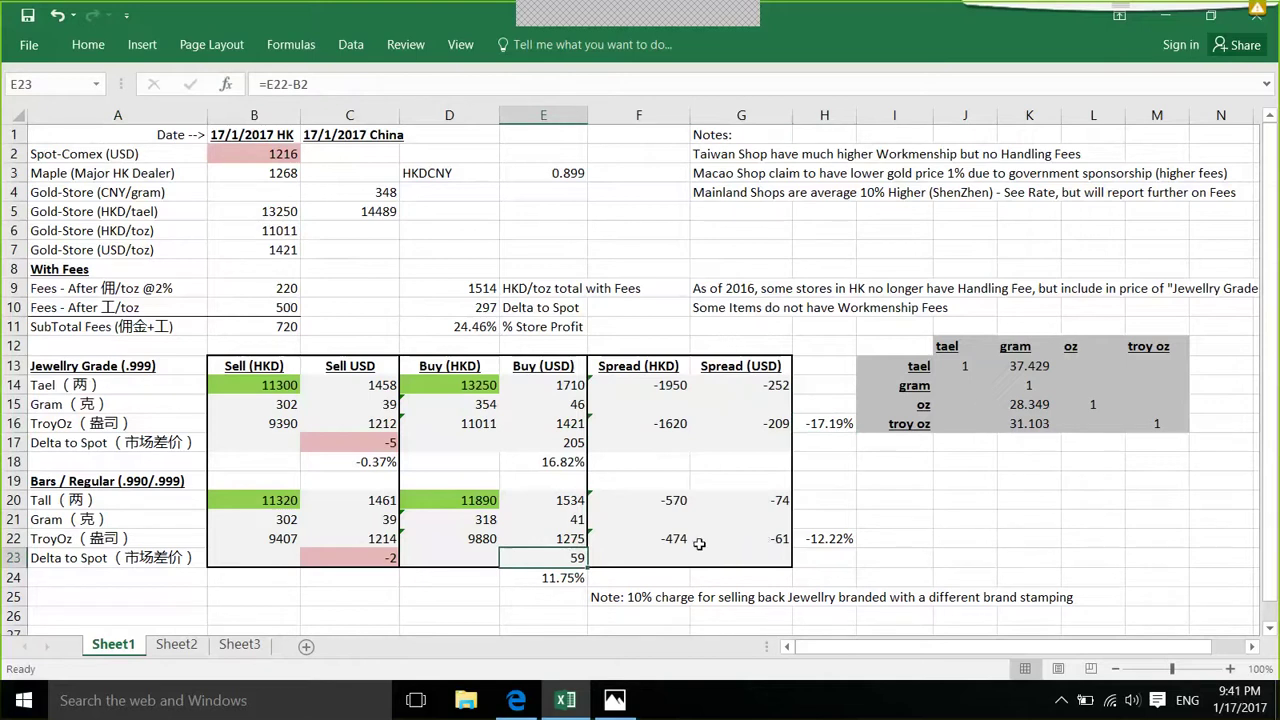
pyautogui.click(568, 577)
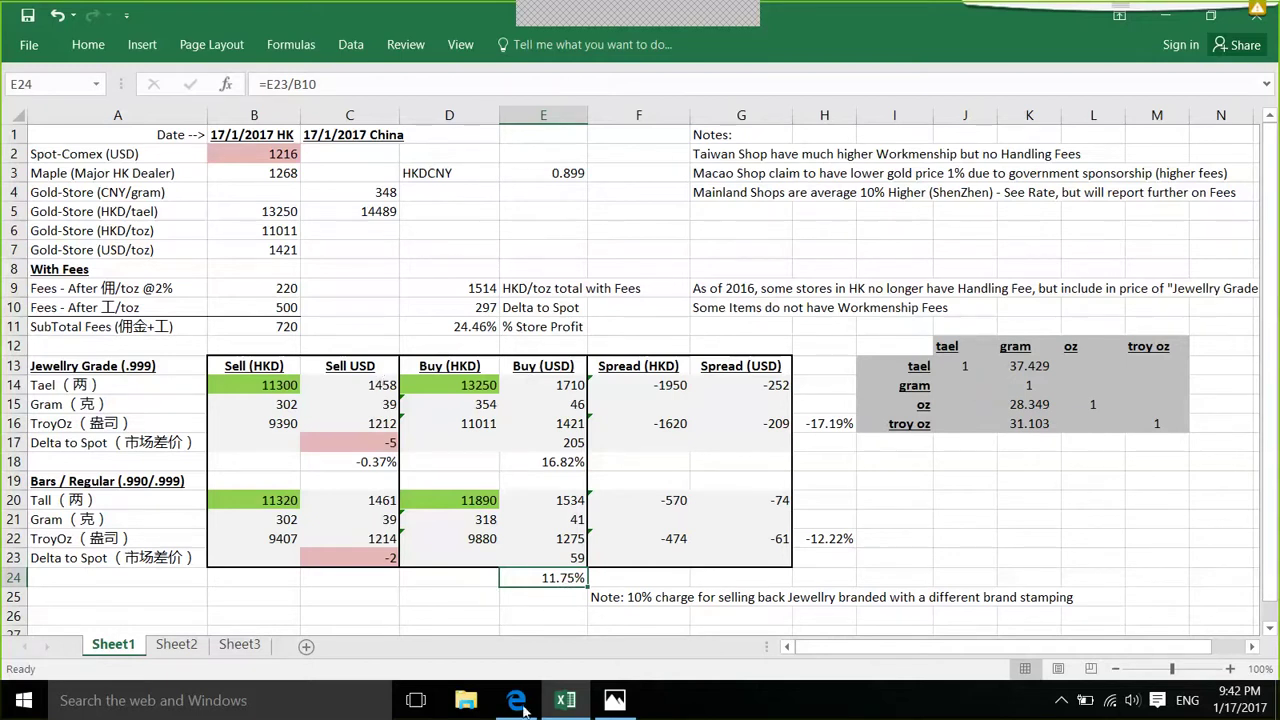
# Step: Switch to Edge and look up the 1 oz Kitco gold bar and 1 oz Maple Leaf prices on the Kitco Hong Kong gold products page
pyautogui.moveTo(518, 704)
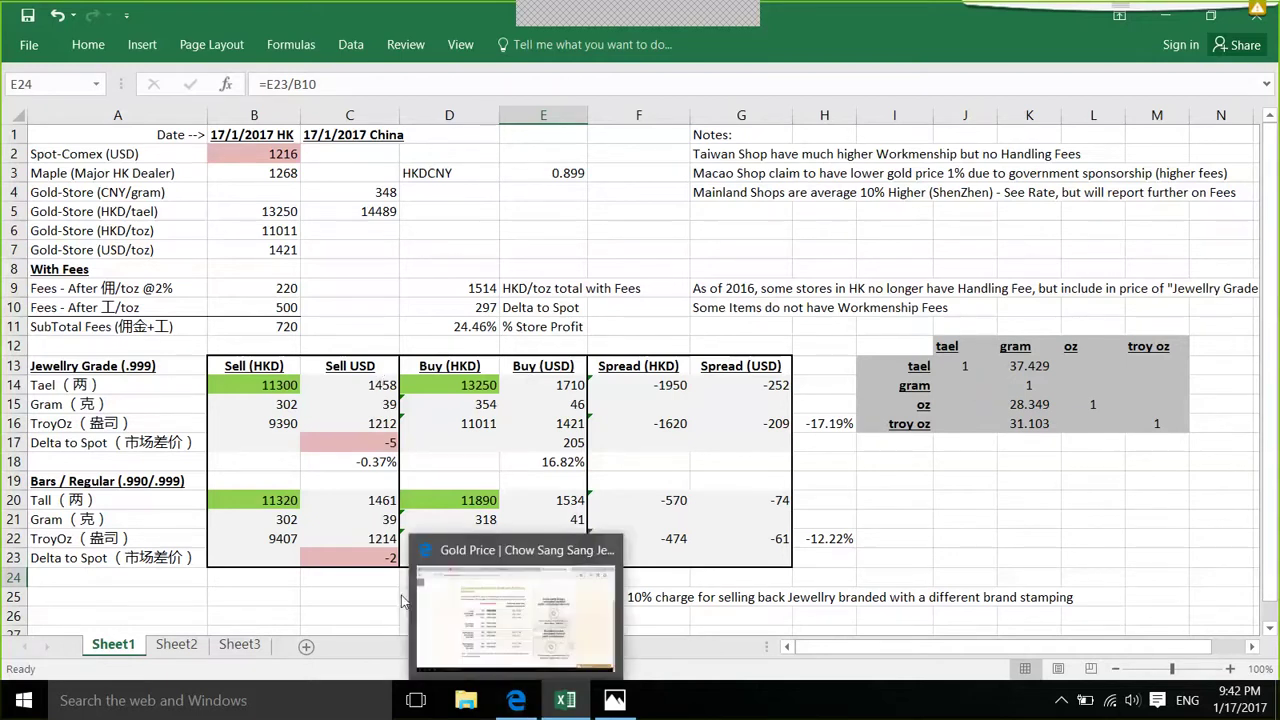
pyautogui.click(455, 610)
pyautogui.click(100, 16)
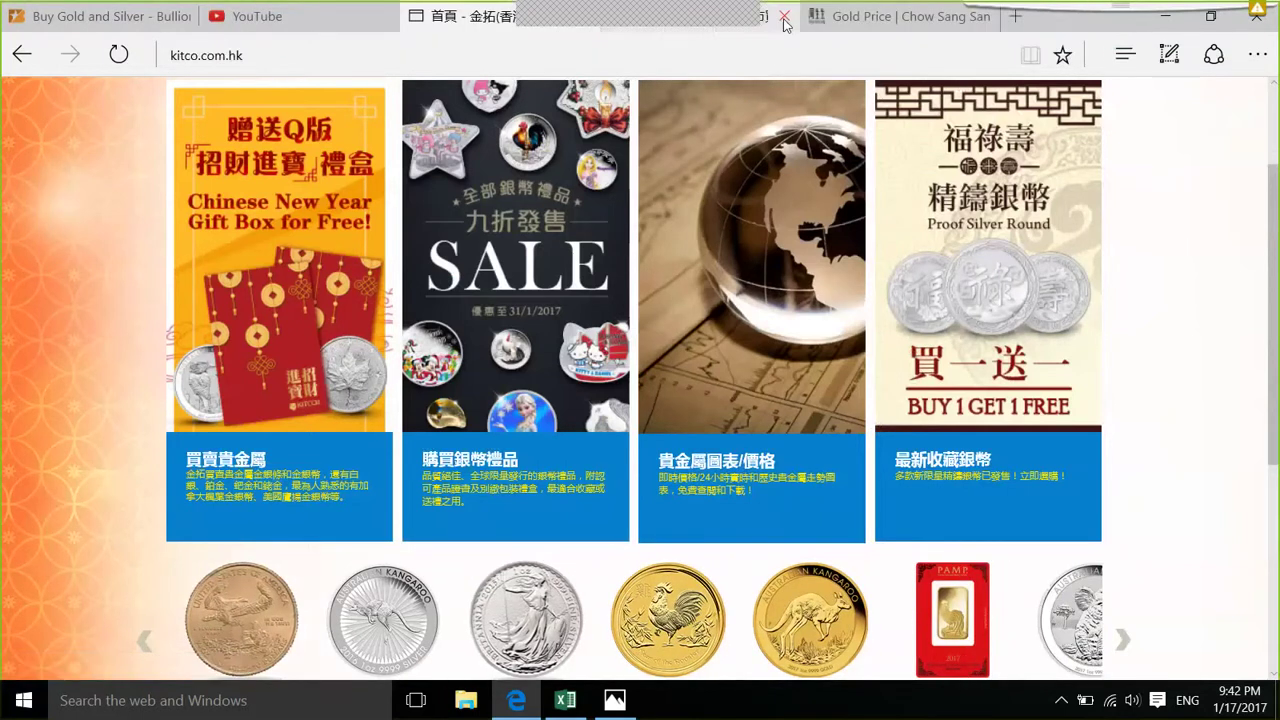
pyautogui.click(769, 36)
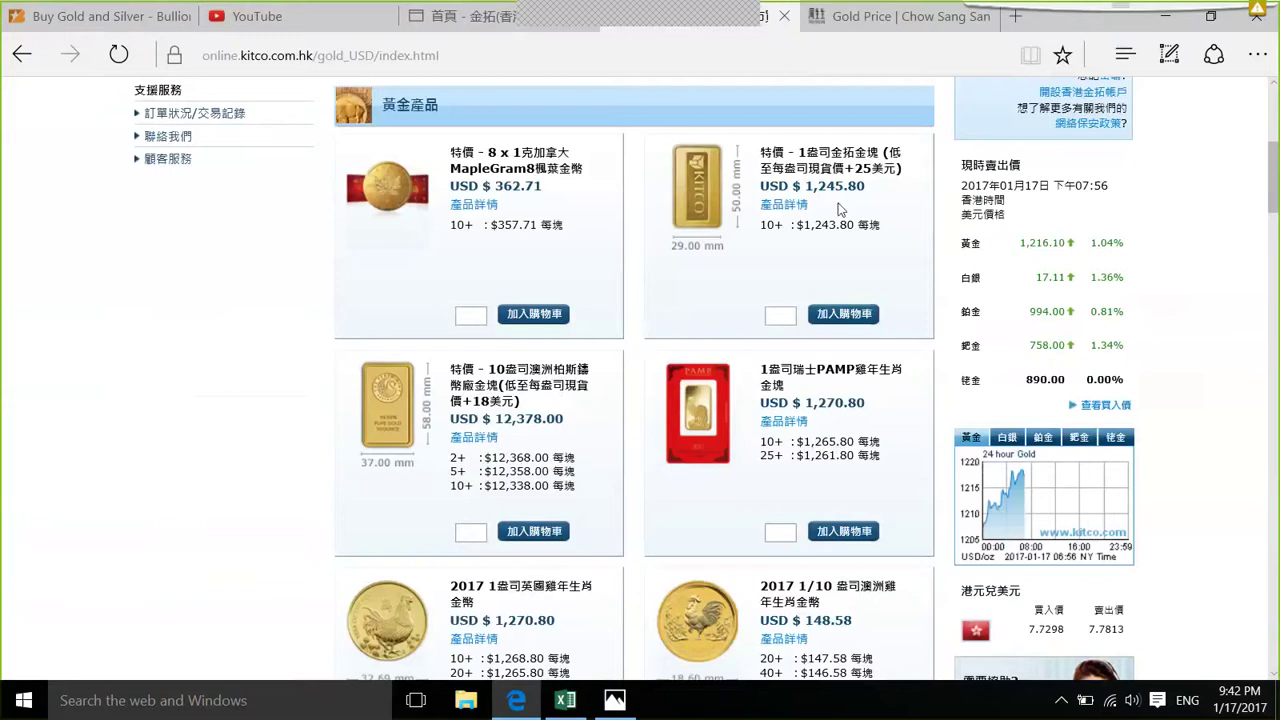
pyautogui.scroll(-1, 840, 210)
pyautogui.scroll(-10, 840, 210)
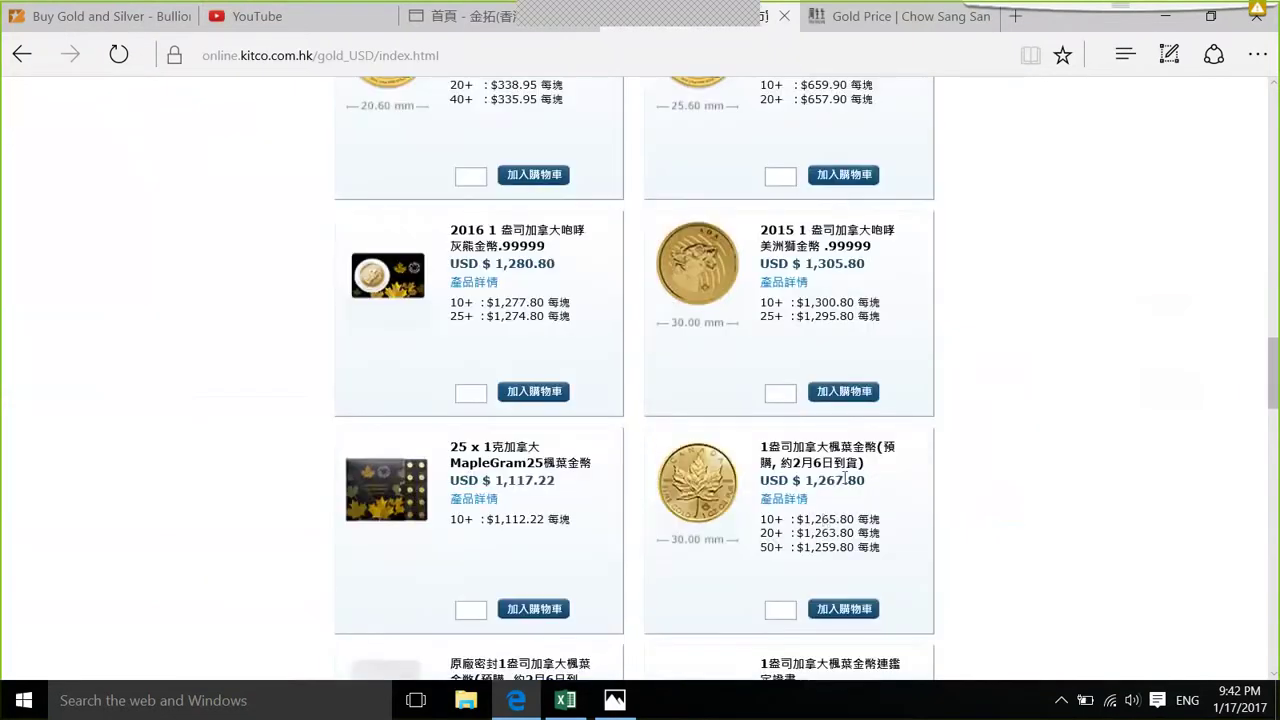
# Step: Switch back to Excel and enter 1245.8 in J19 with the label "bar" in K19, and 1268 in J20
pyautogui.click(565, 702)
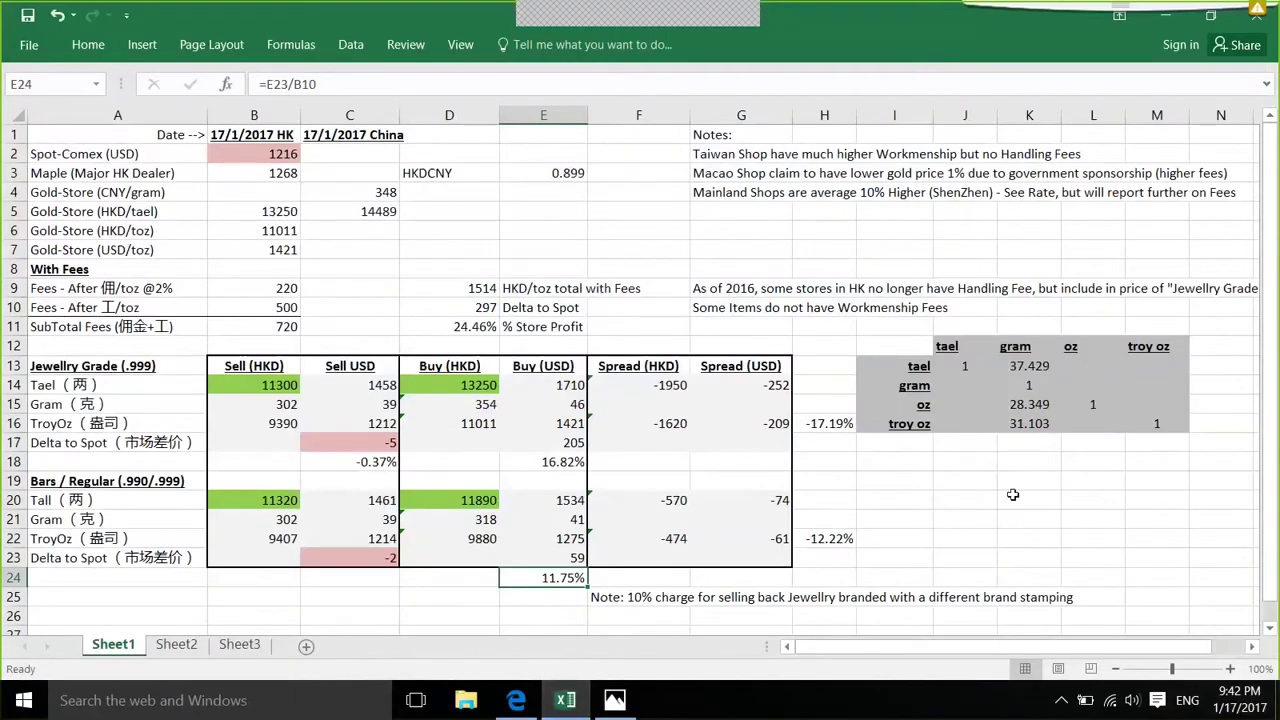
pyautogui.write('1245.8')
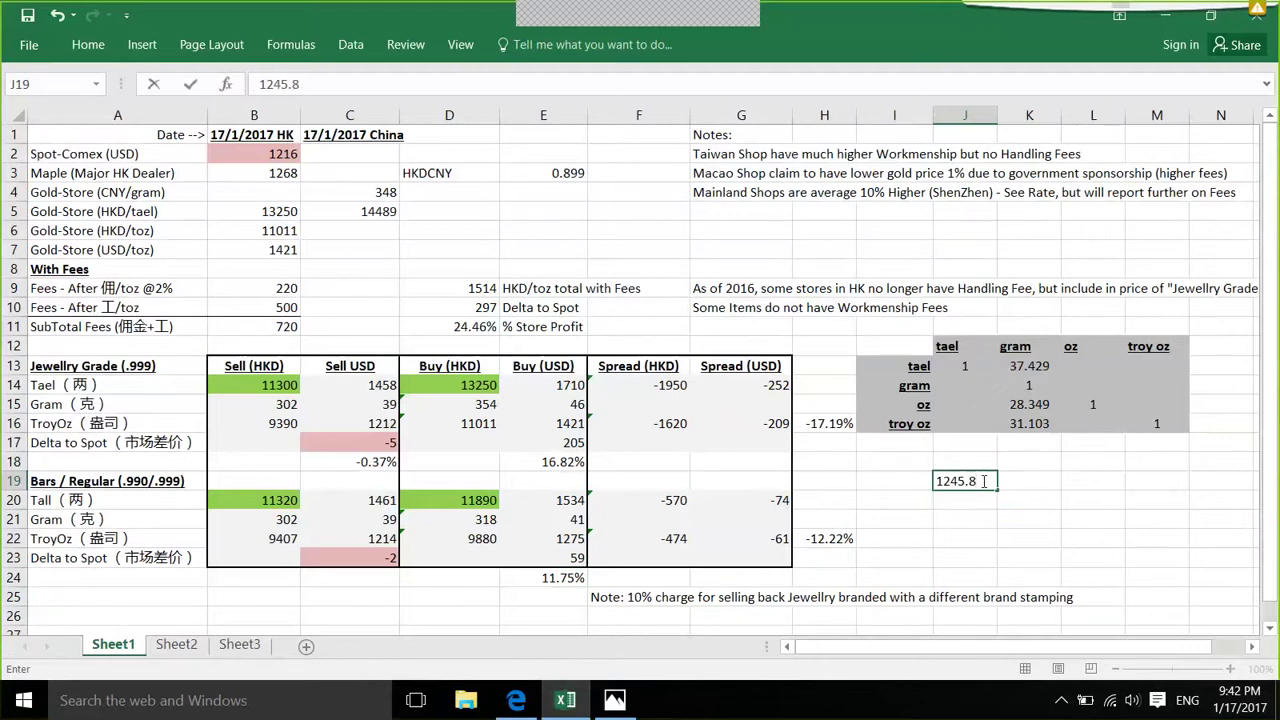
pyautogui.press('Tab')
pyautogui.write('bar')
pyautogui.press('Return')
pyautogui.write('1268')
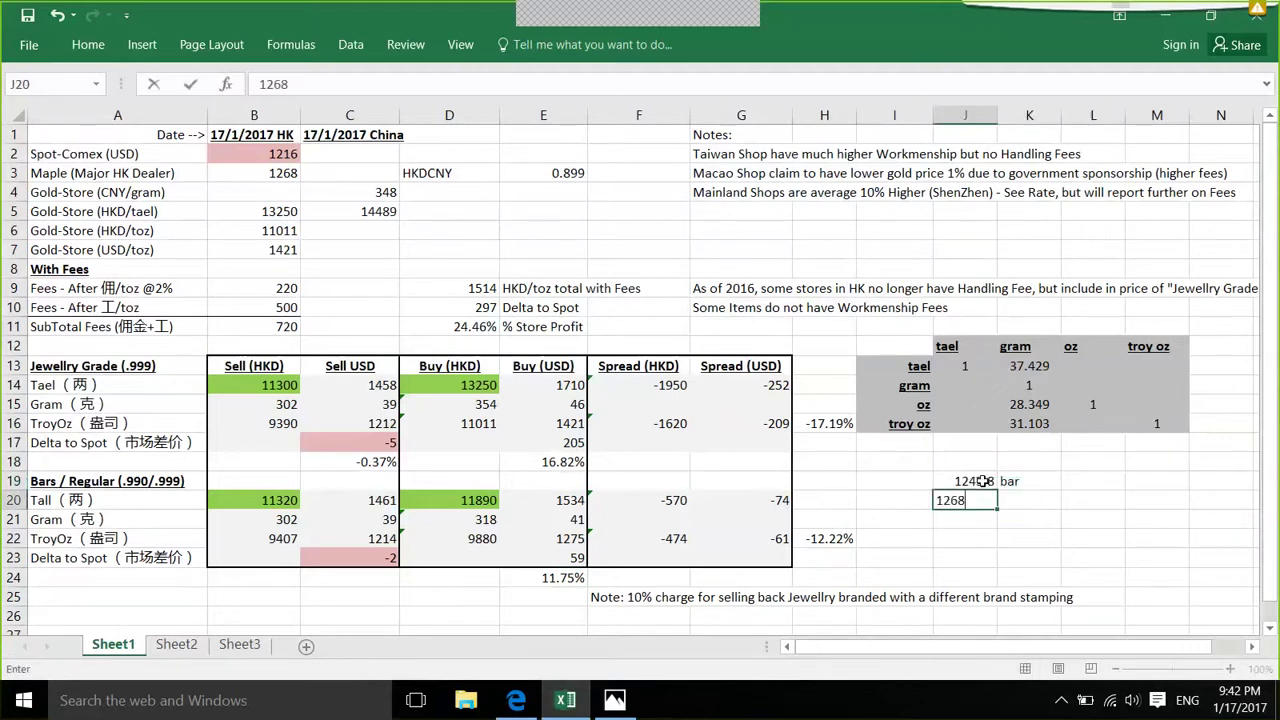
pyautogui.press('Return')
pyautogui.press('Up')
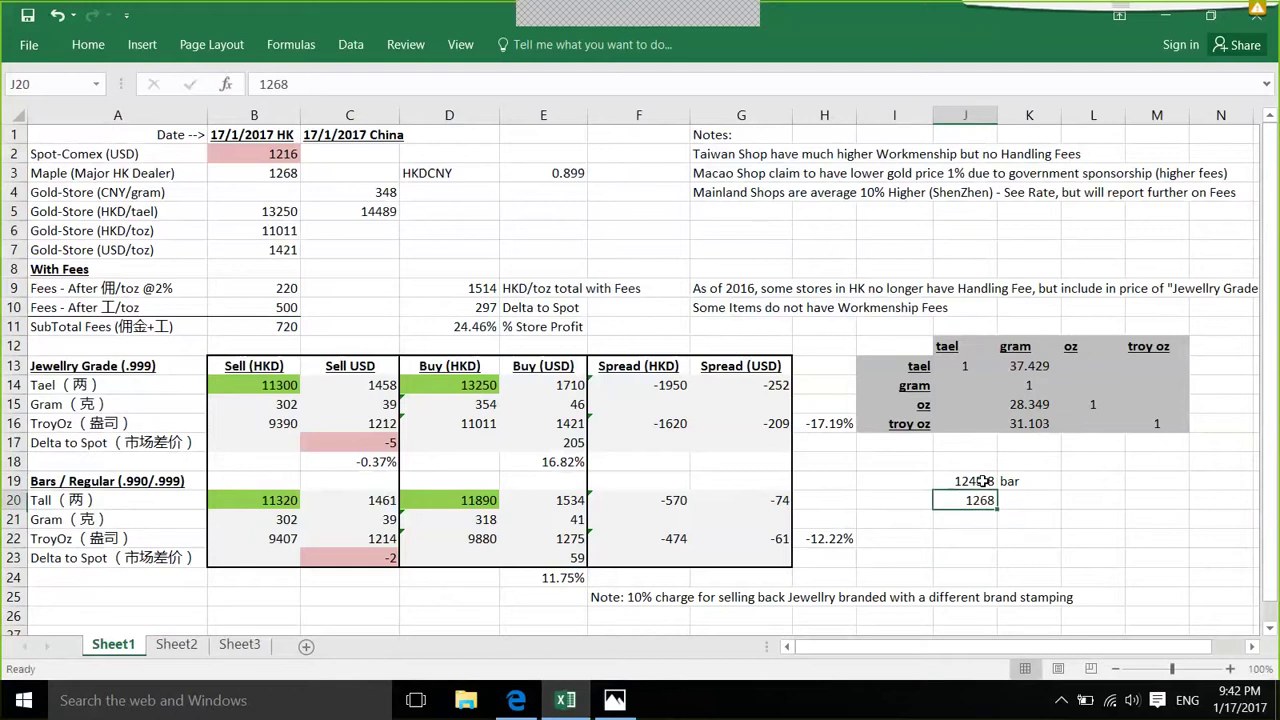
# Step: Round the bar price in J19 to 1246
pyautogui.click(970, 479)
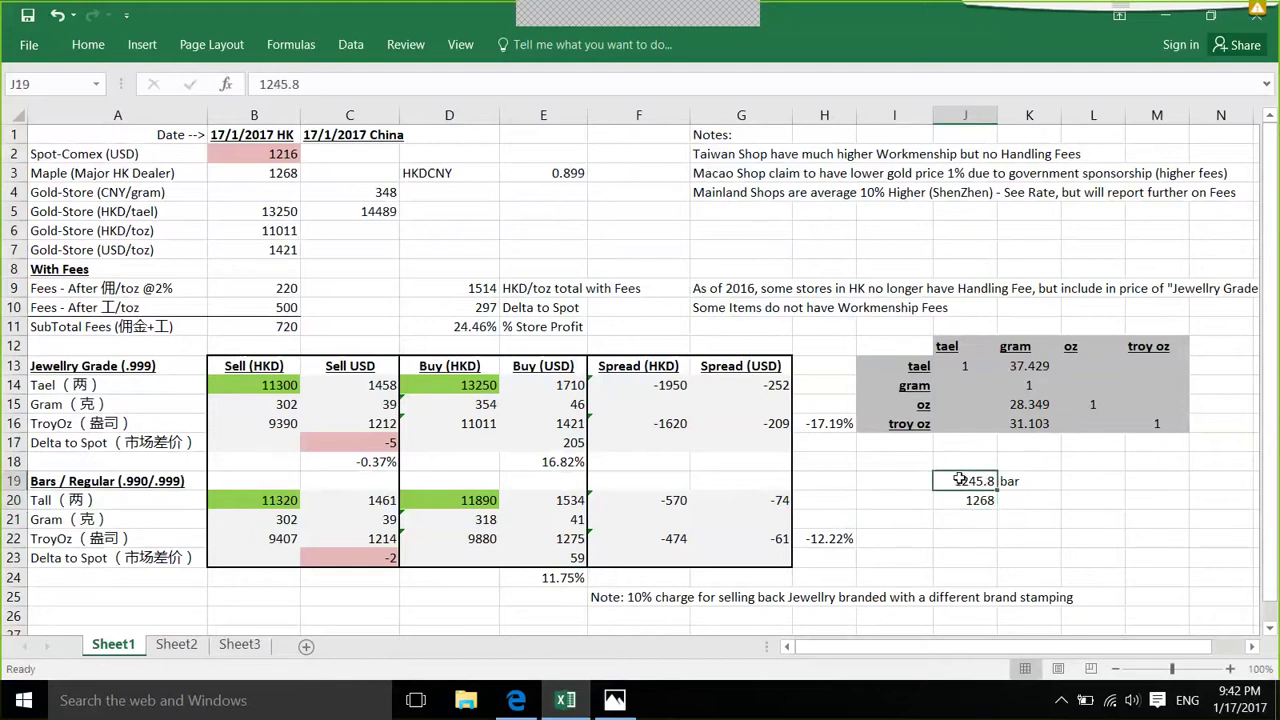
pyautogui.click(370, 84)
pyautogui.press('BackSpace')
pyautogui.press('BackSpace')
pyautogui.press('BackSpace')
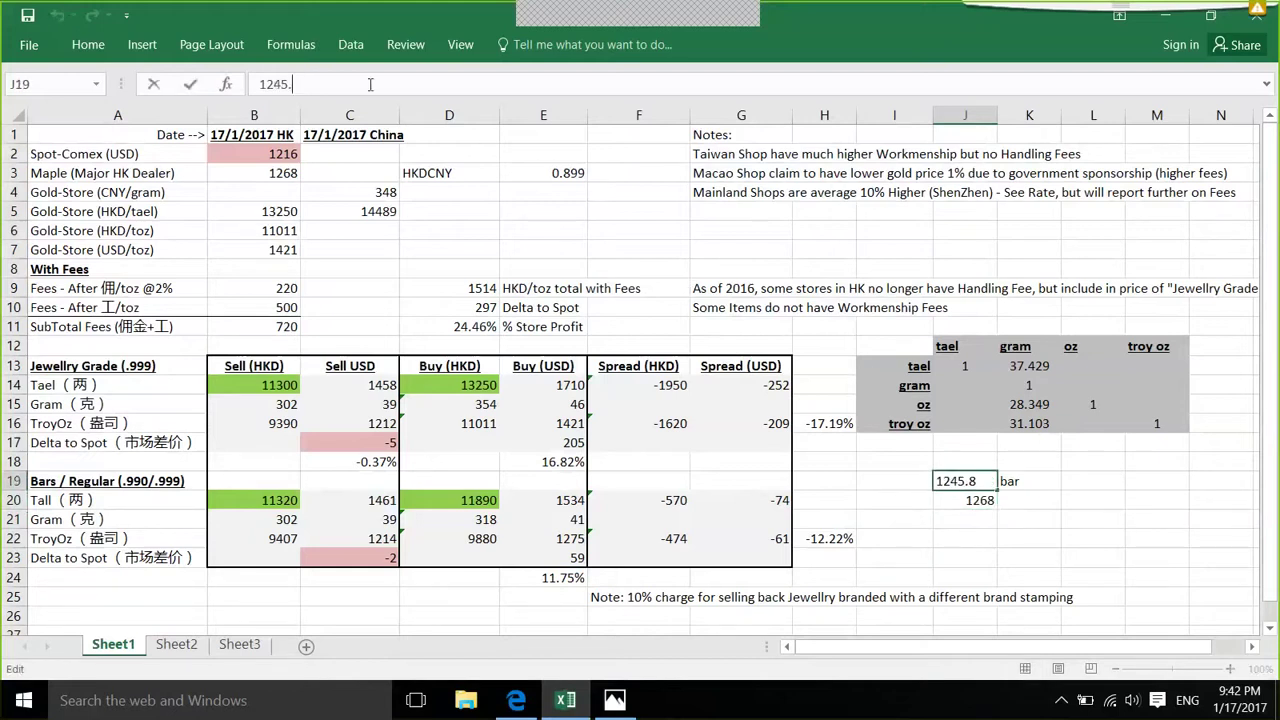
pyautogui.write('6')
pyautogui.press('Return')
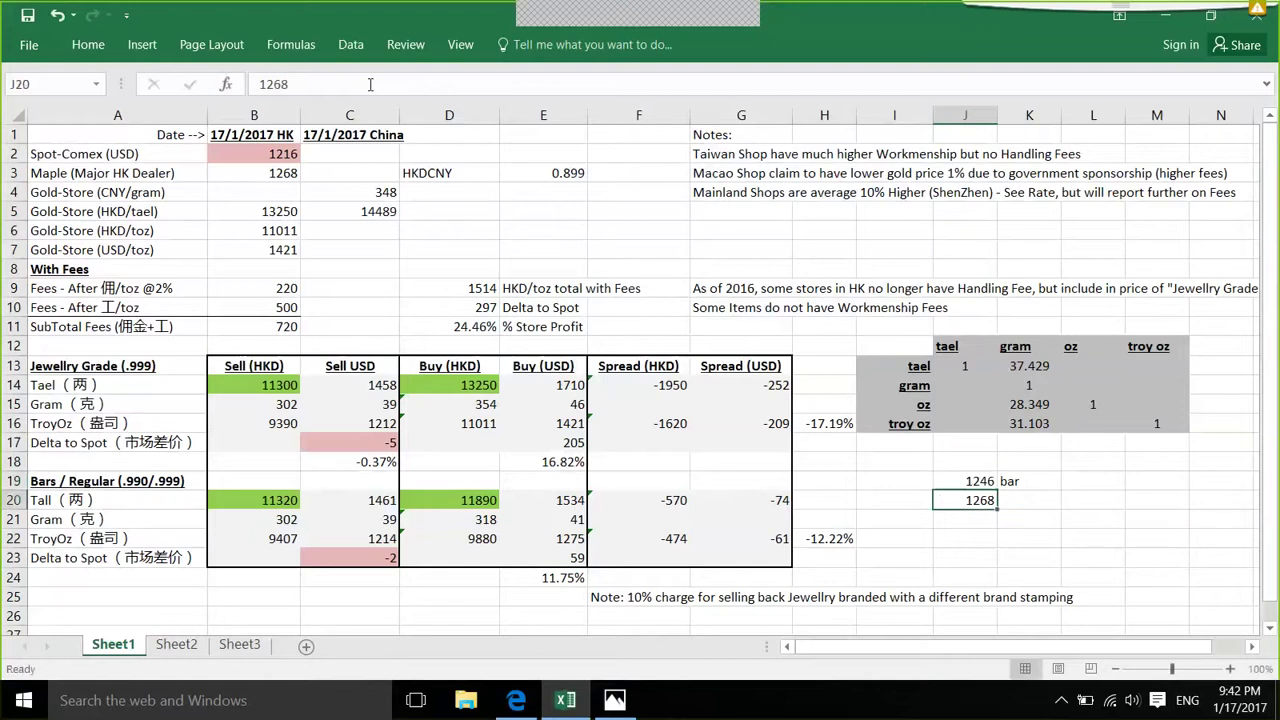
# Step: Label the 1268 price "maple" in K20
pyautogui.press('Right')
pyautogui.write('maple')
pyautogui.press('Return')
# Step: Add a spot row above the bar price, with 1216 in J18 and the label "spot" in K18
pyautogui.press('Left')
pyautogui.press('Up')
pyautogui.press('Up')
pyautogui.press('Up')
pyautogui.press('Right')
pyautogui.write('spot')
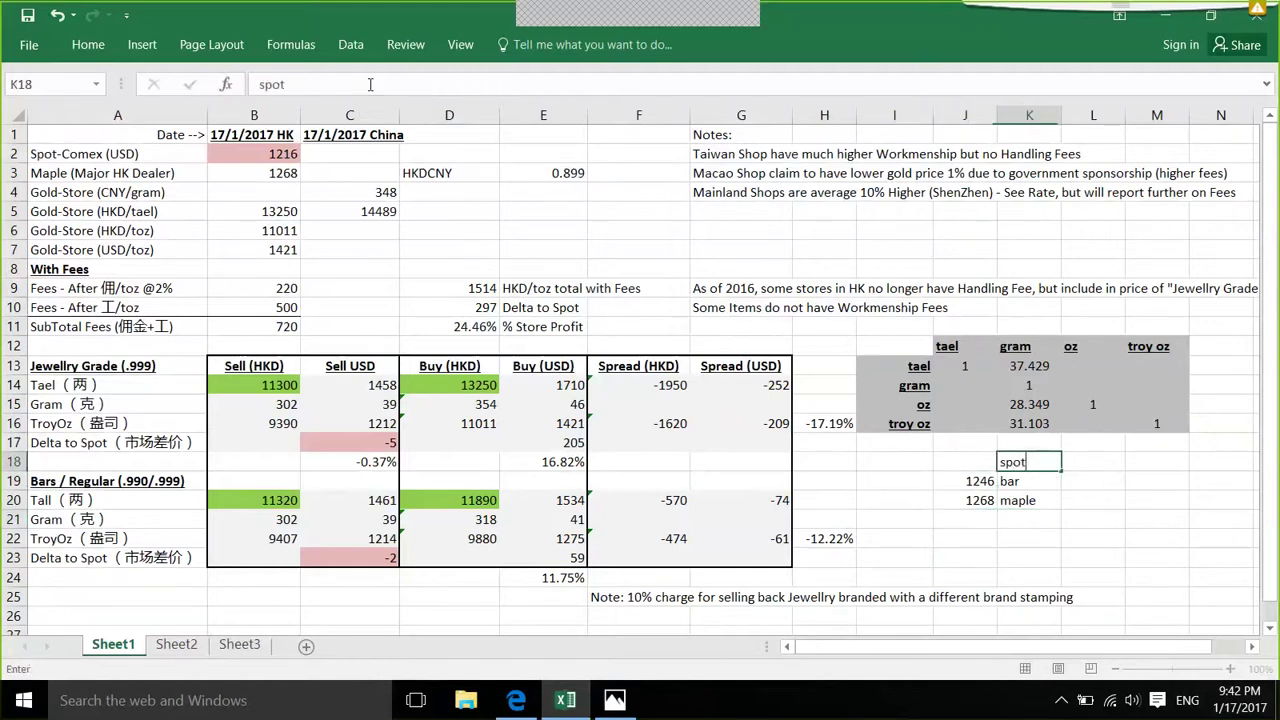
pyautogui.press('Return')
pyautogui.press('Left')
pyautogui.press('Up')
pyautogui.write('121')
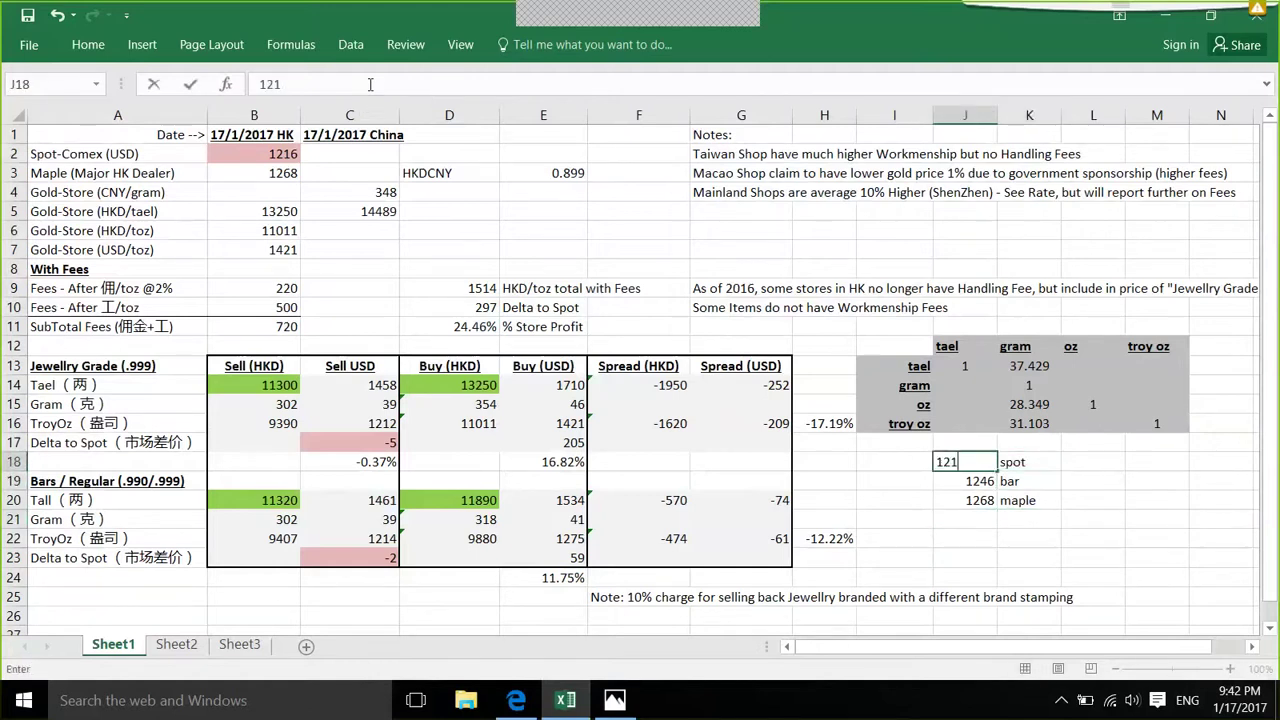
pyautogui.write('6')
pyautogui.press('Return')
# Step: Add a row below the maple price, with 1275 in J21 and the label "bars-jewellry" in K21
pyautogui.press('Down')
pyautogui.press('Down')
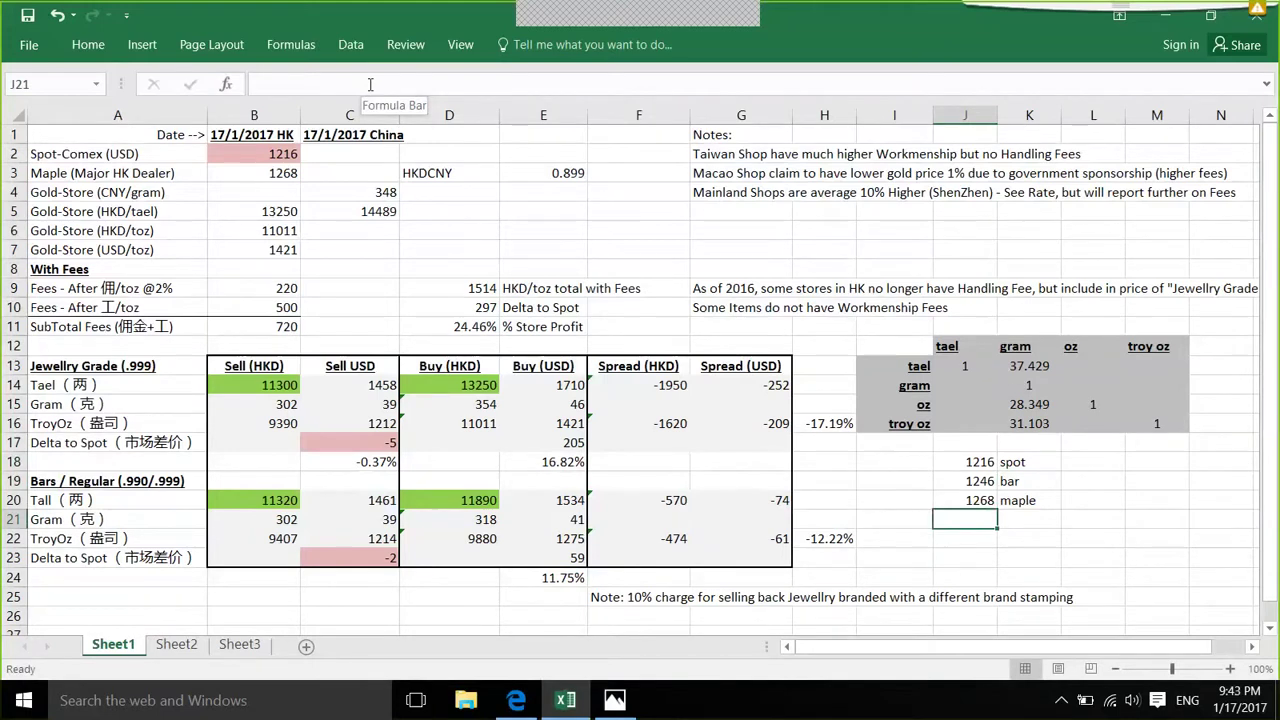
pyautogui.press('Right')
pyautogui.write('bars-')
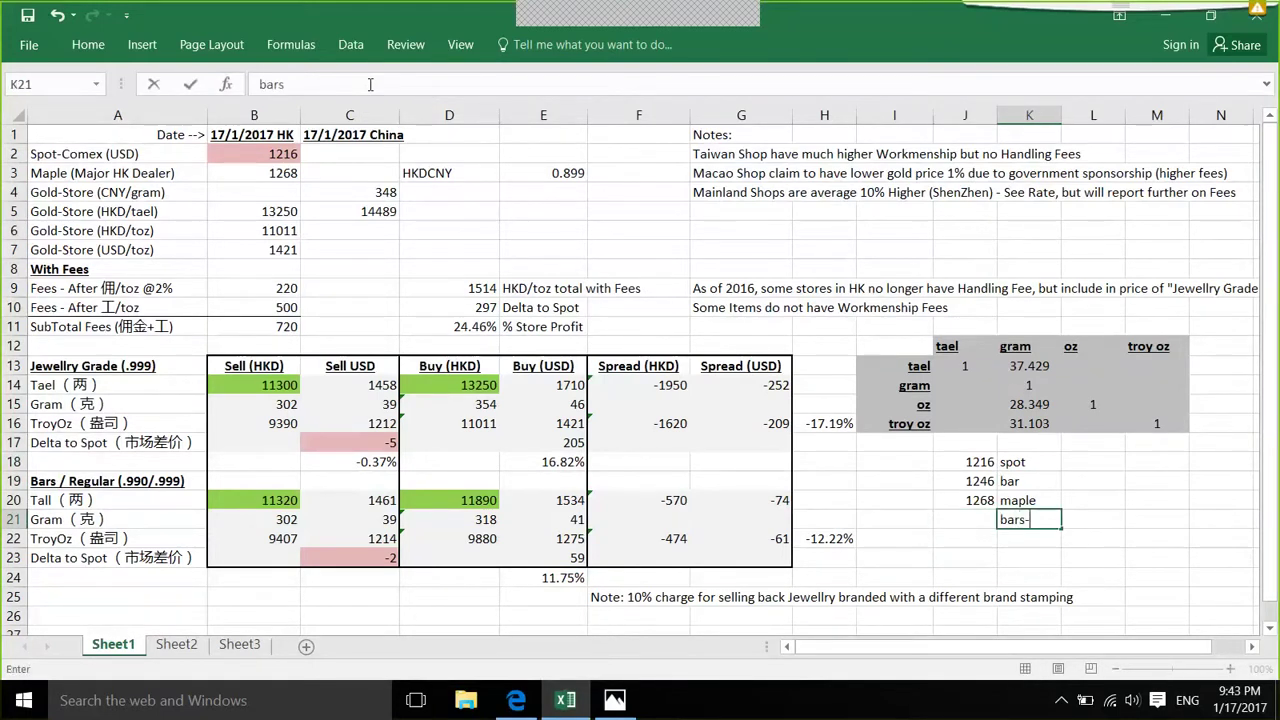
pyautogui.write('jewelrry')
pyautogui.press('BackSpace')
pyautogui.press('BackSpace')
pyautogui.press('BackSpace')
pyautogui.write('lry')
pyautogui.press('Left')
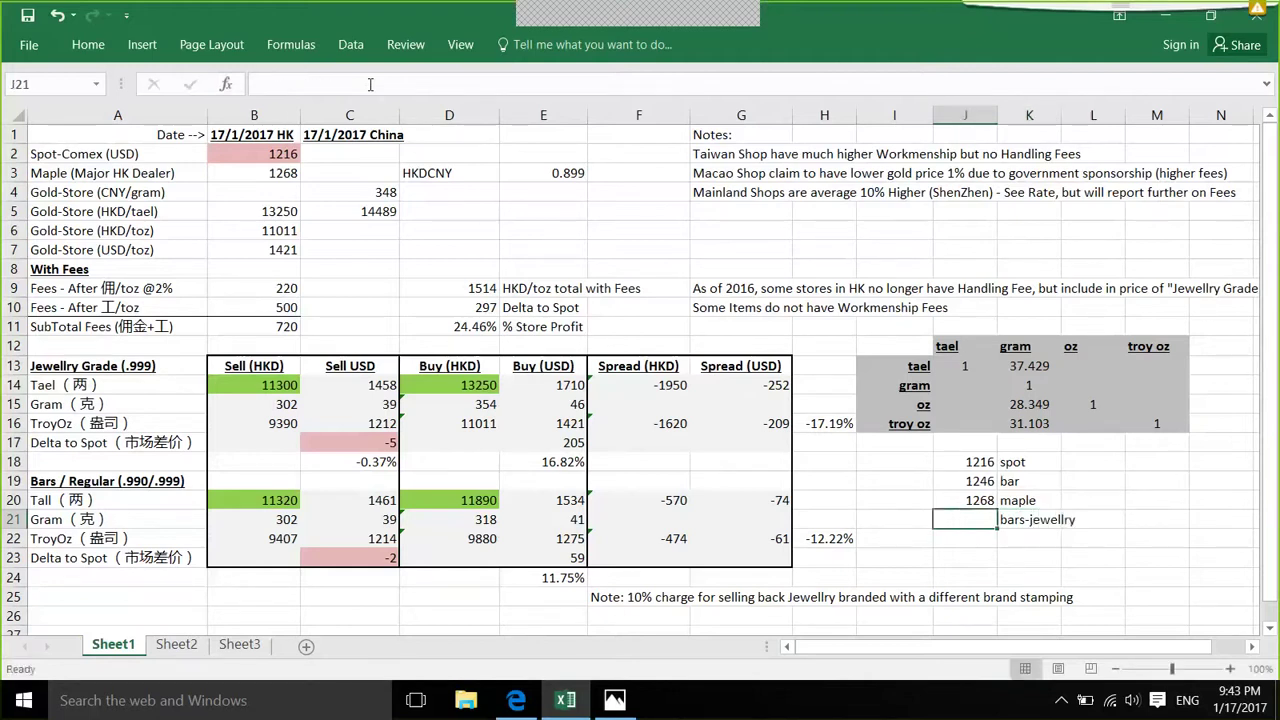
pyautogui.write('1275')
pyautogui.press('Return')
# Step: Calculate the ratio of the jewellery-store bar price to spot in L21 with the formula =J21/J18
pyautogui.press('Right')
pyautogui.press('Up')
pyautogui.press('Up')
pyautogui.press('Up')
pyautogui.press('Right')
pyautogui.press('Down')
pyautogui.press('Down')
pyautogui.write('=')
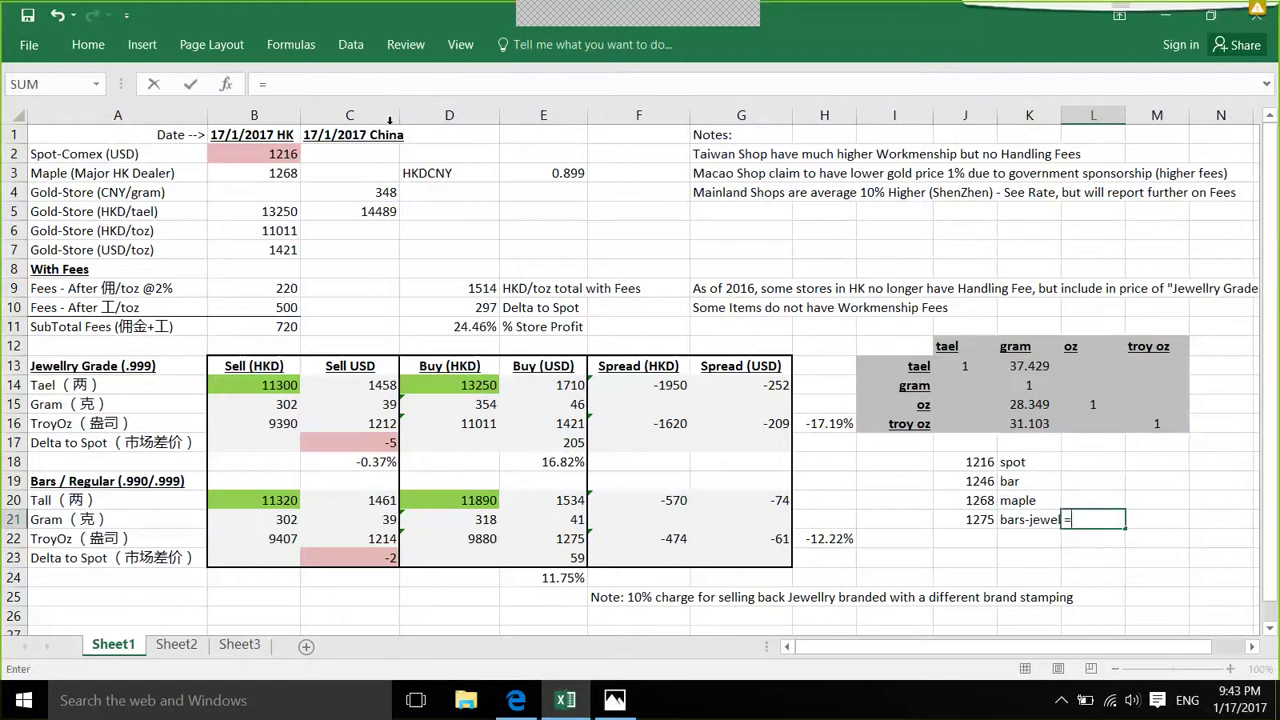
pyautogui.click(955, 516)
pyautogui.write('/')
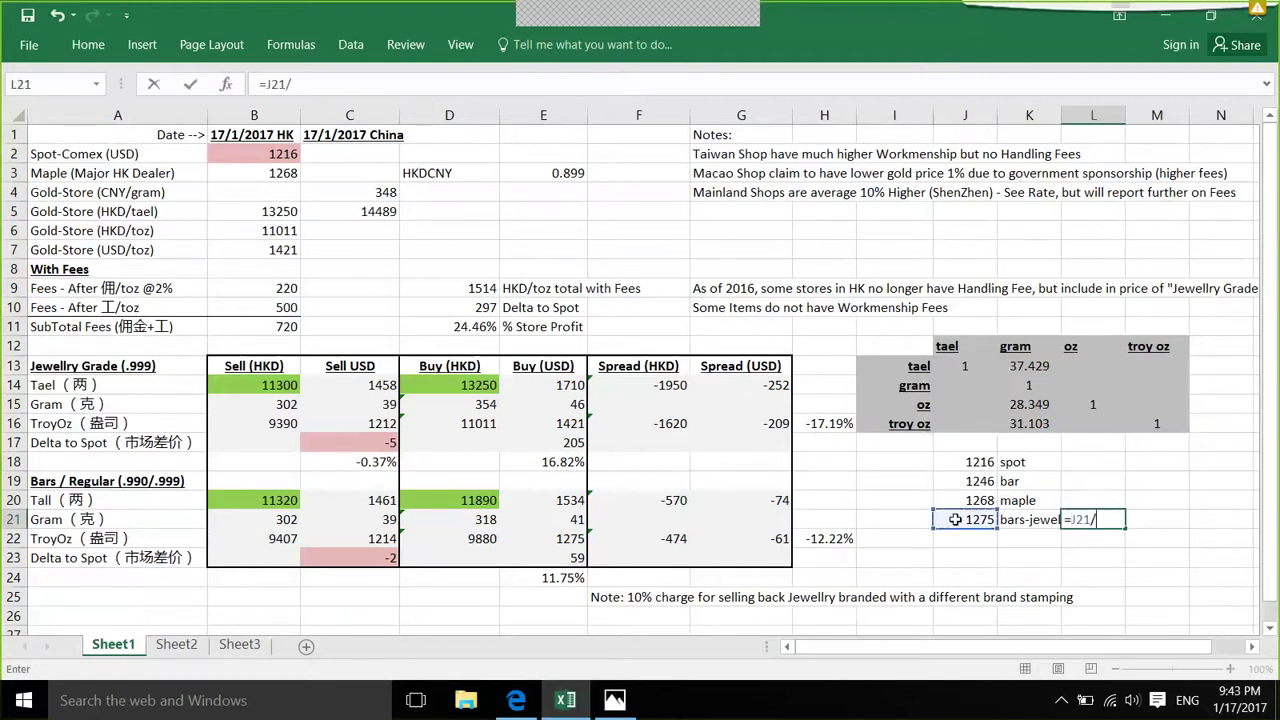
pyautogui.click(979, 460)
pyautogui.hotkey('shift', 'Return')
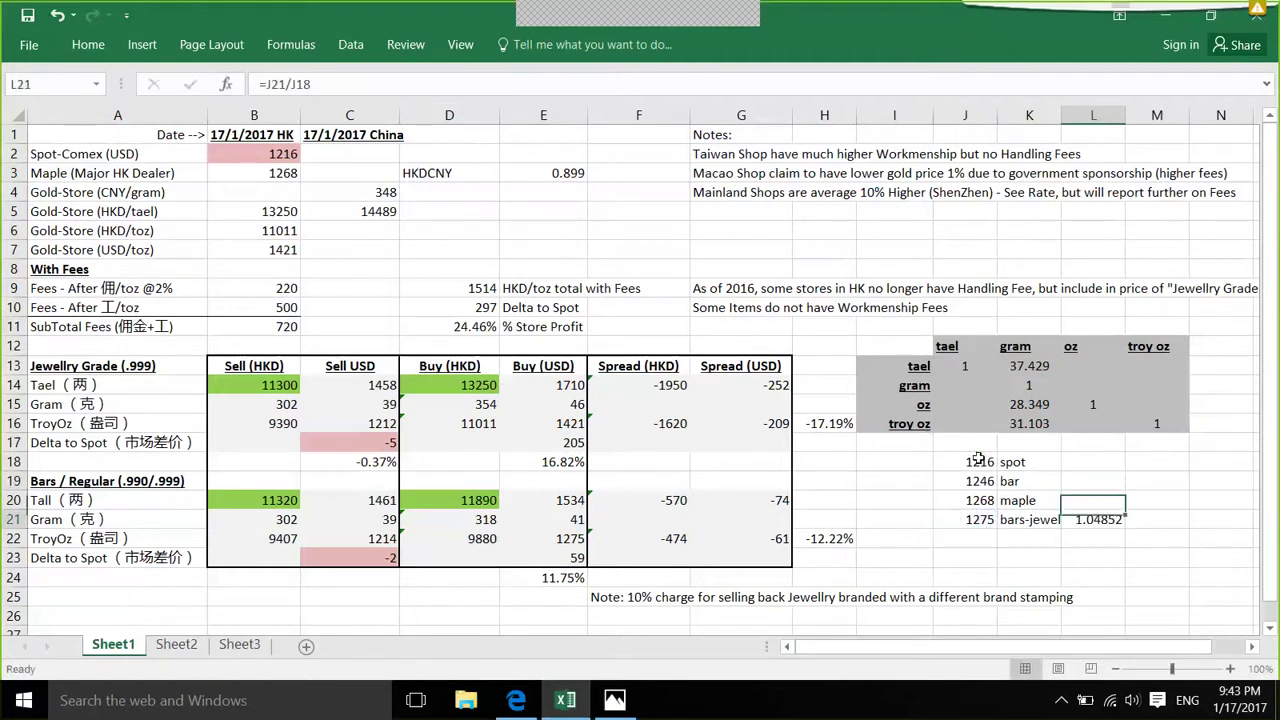
# Step: Calculate the ratio of the maple price to spot in L20 with the formula =J20/J18
pyautogui.write('=')
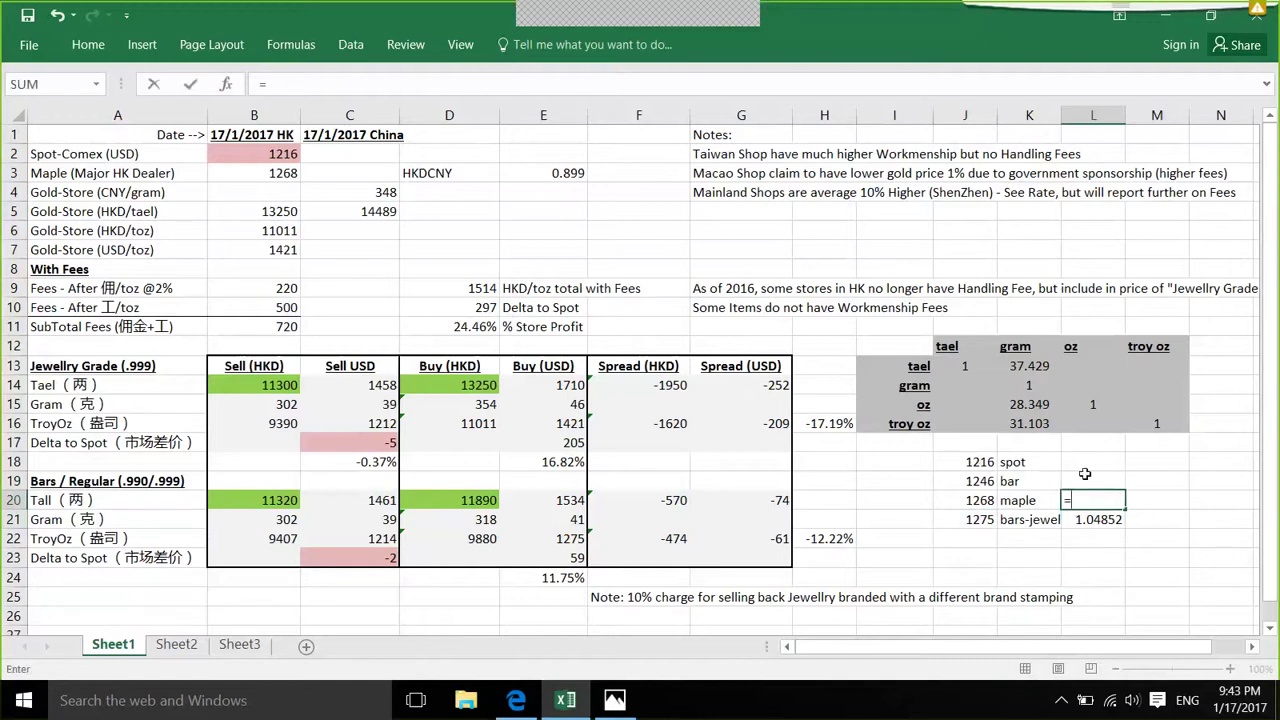
pyautogui.click(978, 498)
pyautogui.write('/')
pyautogui.click(977, 462)
pyautogui.hotkey('shift', 'Return')
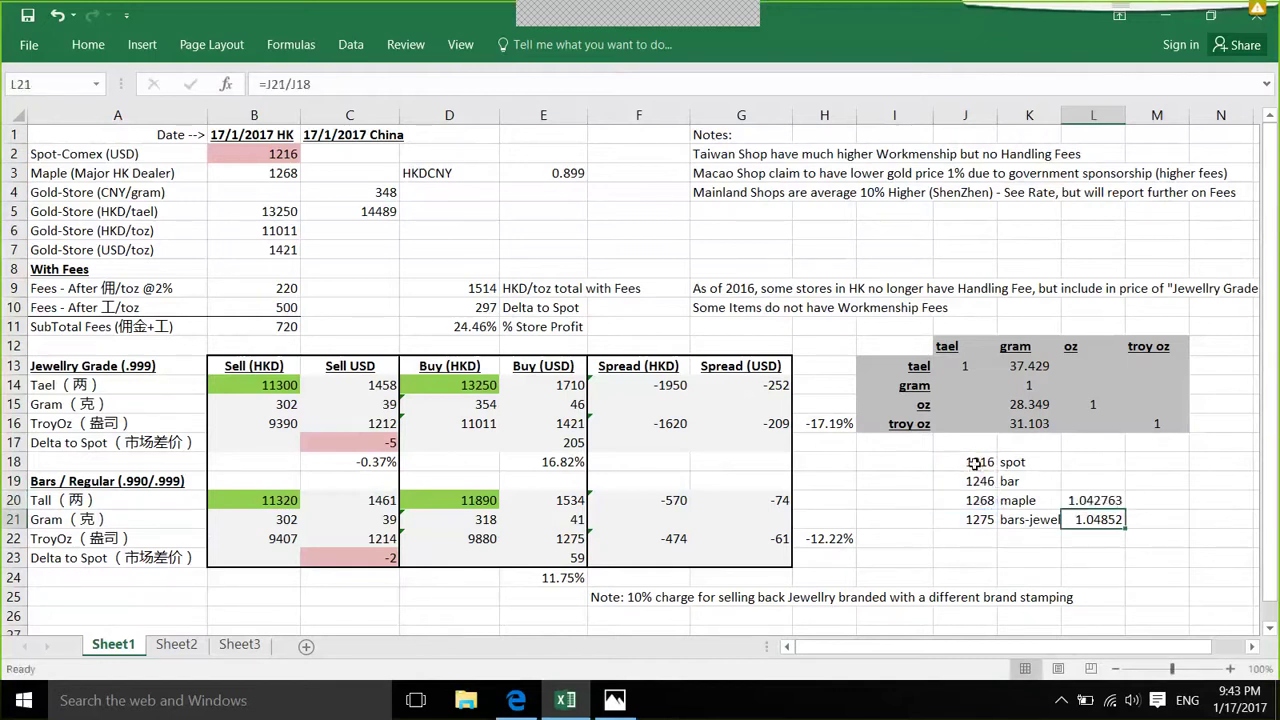
# Step: Calculate the ratio of the bar price to spot in L19 with the formula =J19/J18, and compare it with the ratios below
pyautogui.write('=')
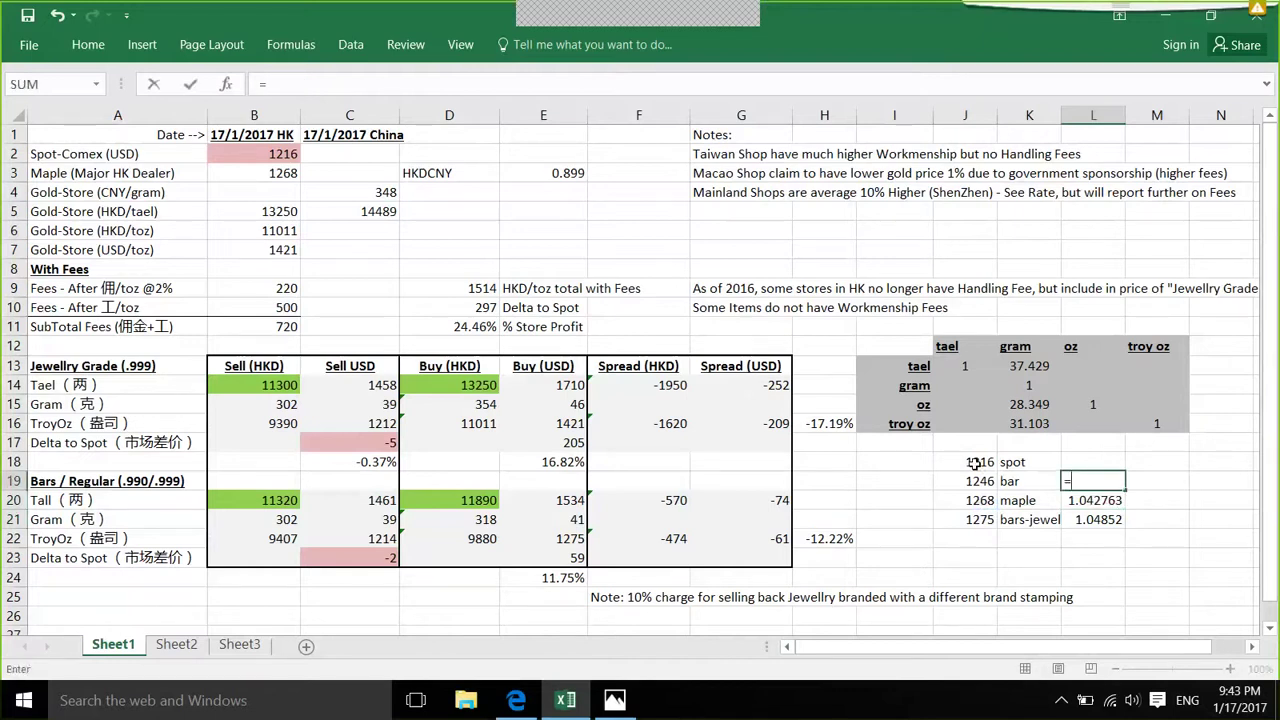
pyautogui.click(978, 481)
pyautogui.write('/')
pyautogui.click(977, 462)
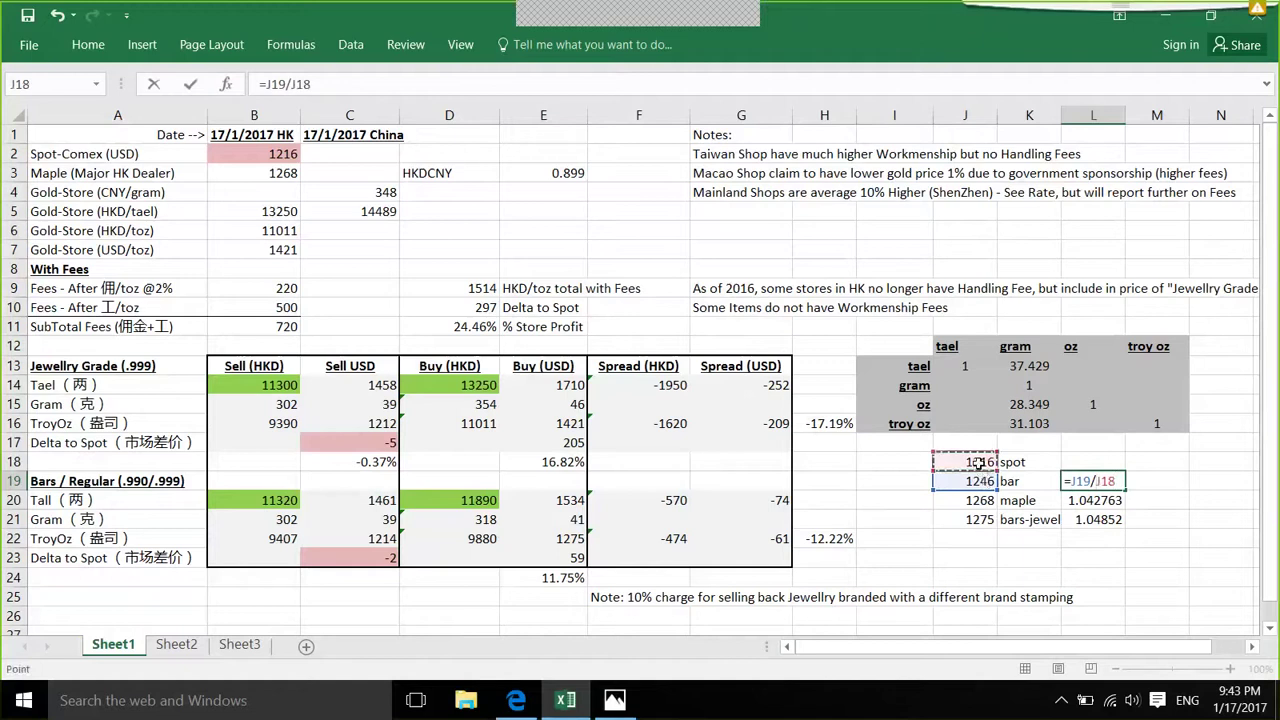
pyautogui.press('Return')
pyautogui.press('Up')
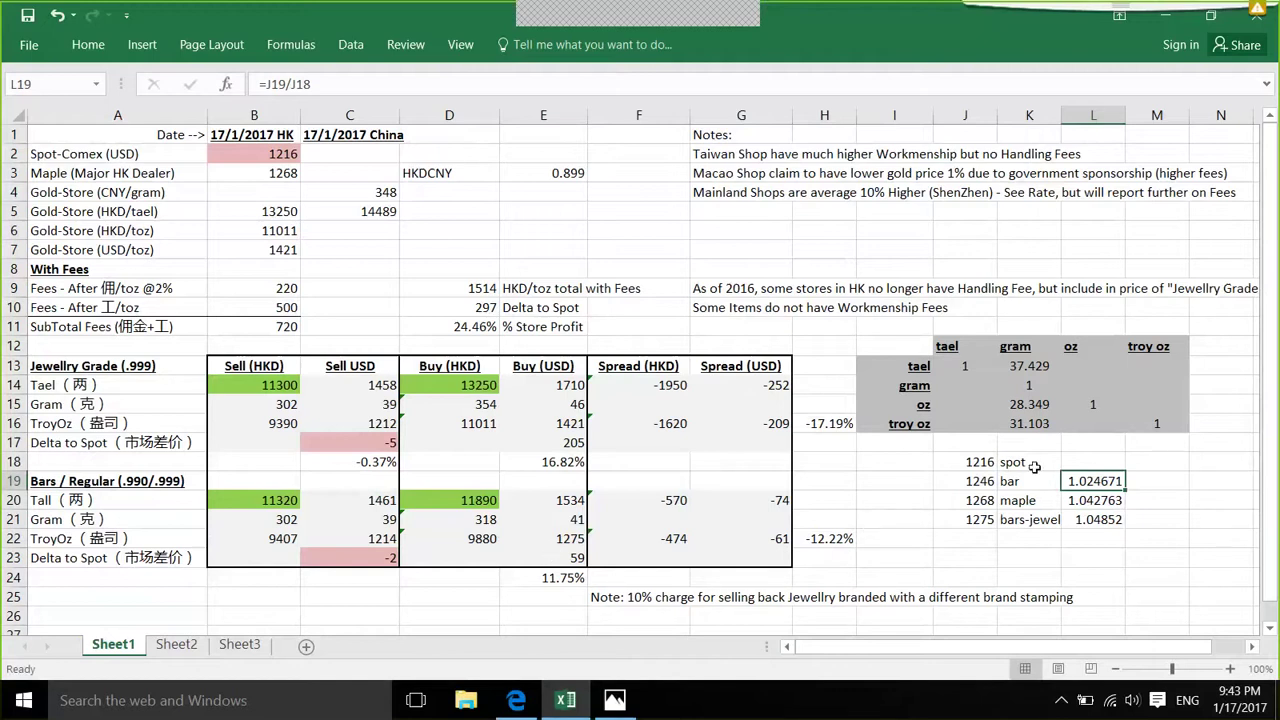
pyautogui.click(1100, 524)
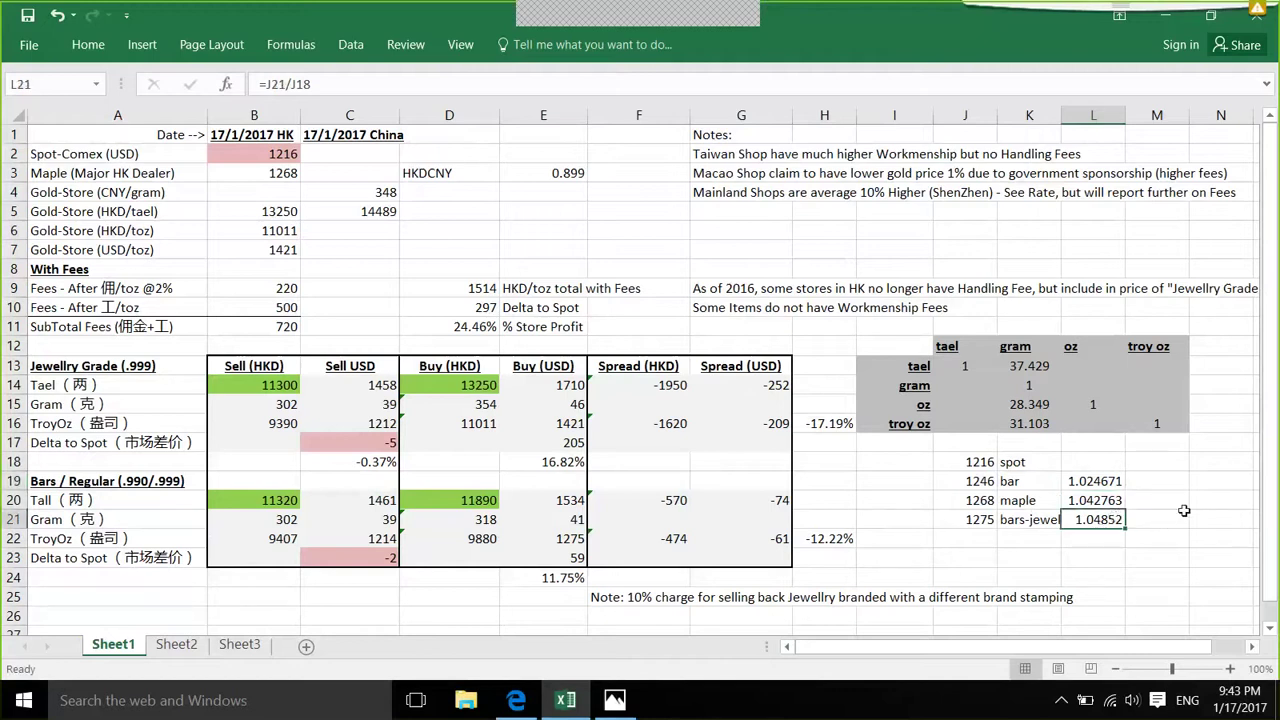
pyautogui.click(1104, 501)
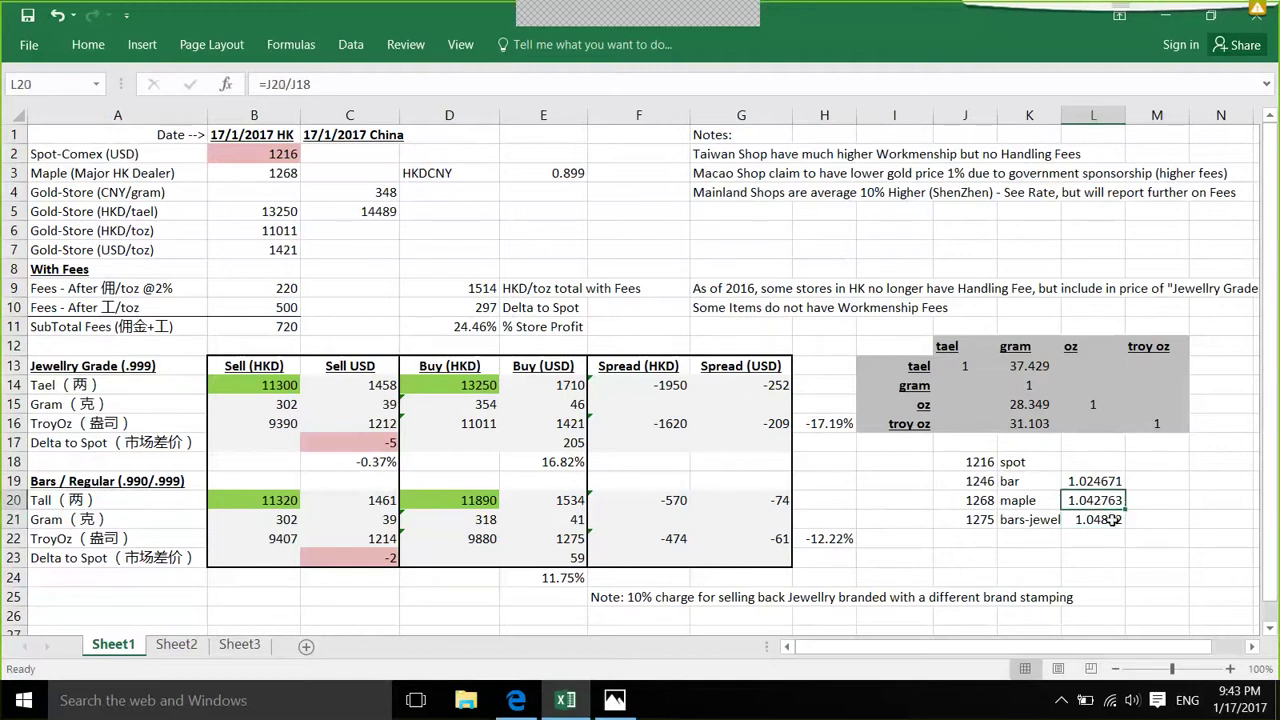
# Step: Calculate 1% of the maple price in M20 with the formula =J20*0.01
pyautogui.click(1113, 484)
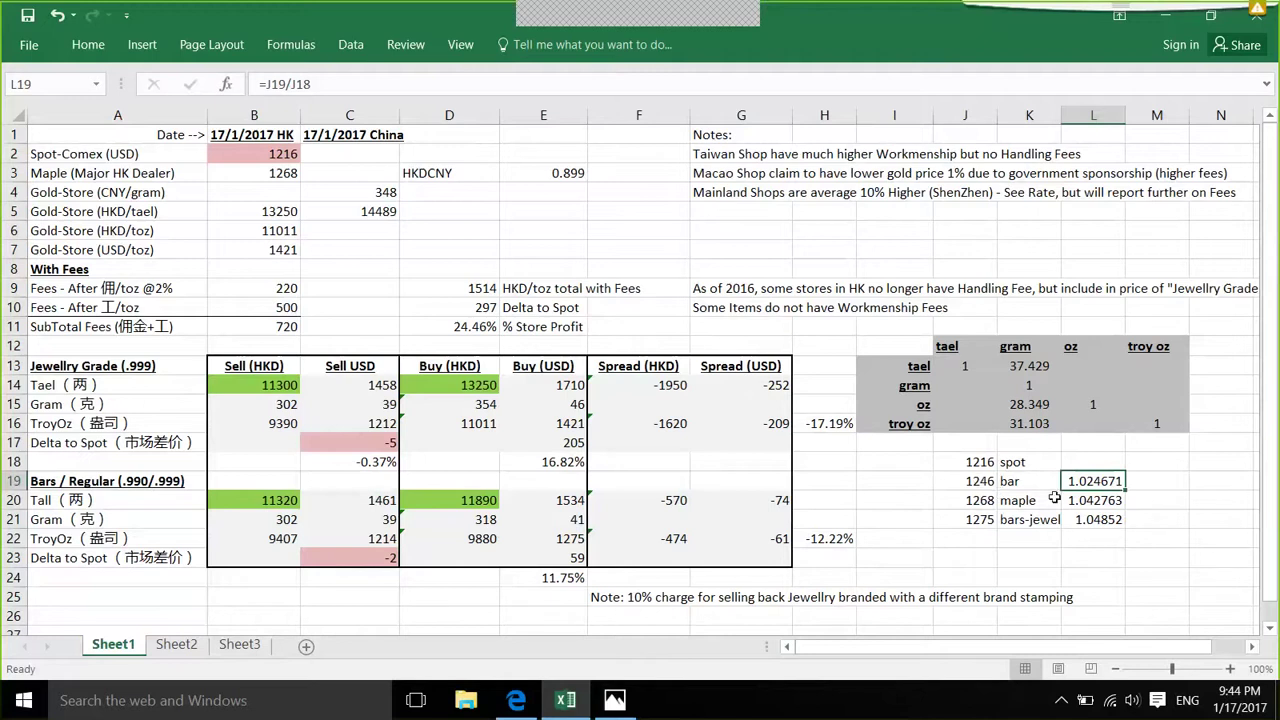
pyautogui.click(1170, 503)
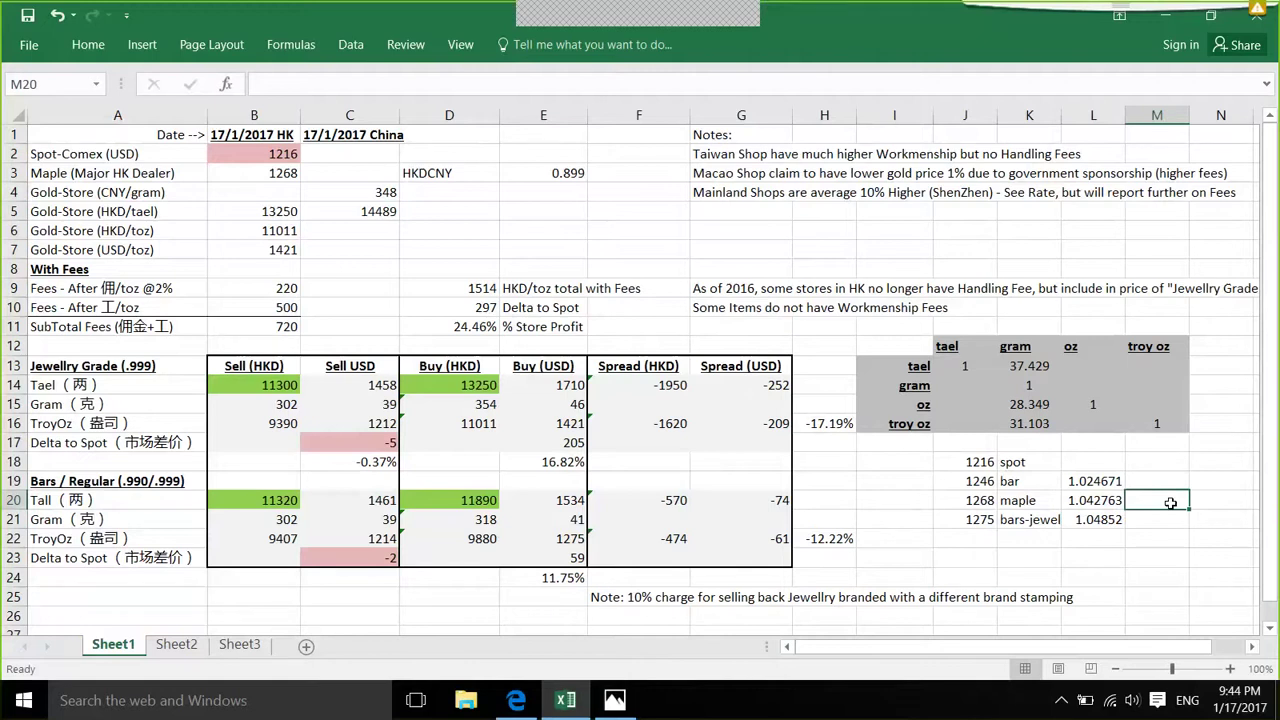
pyautogui.write('=')
pyautogui.click(977, 503)
pyautogui.write(':')
pyautogui.press('BackSpace')
pyautogui.write('*.1')
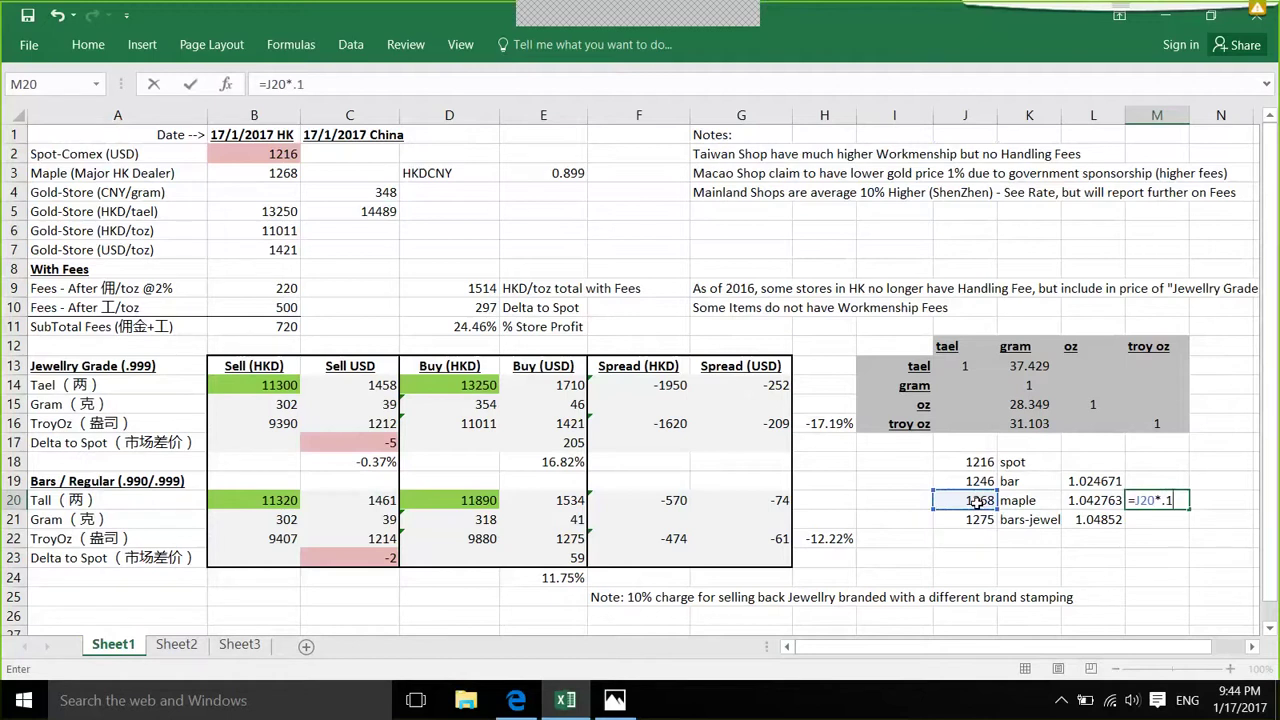
pyautogui.press('BackSpace')
pyautogui.write('01')
pyautogui.press('Return')
pyautogui.press('Up')
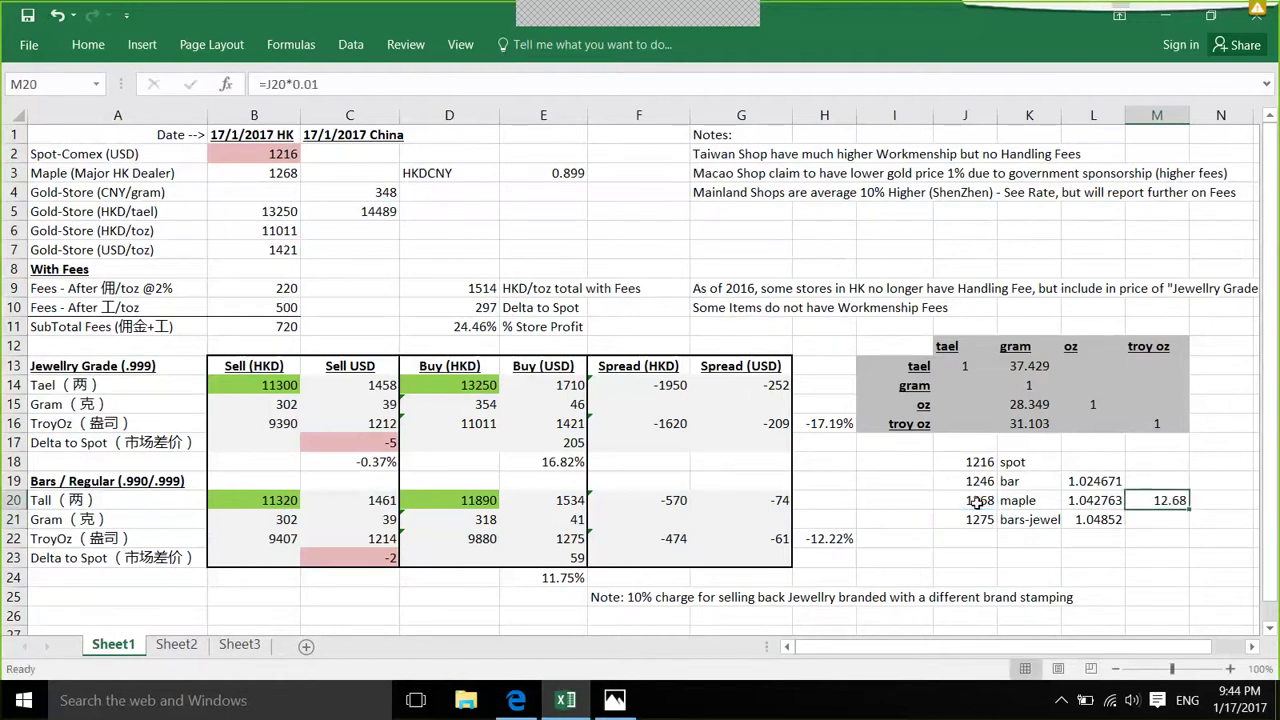
pyautogui.press('Down')
pyautogui.press('Up')
# Step: Change the multiplier in the M20 formula to 0.02
pyautogui.click(322, 85)
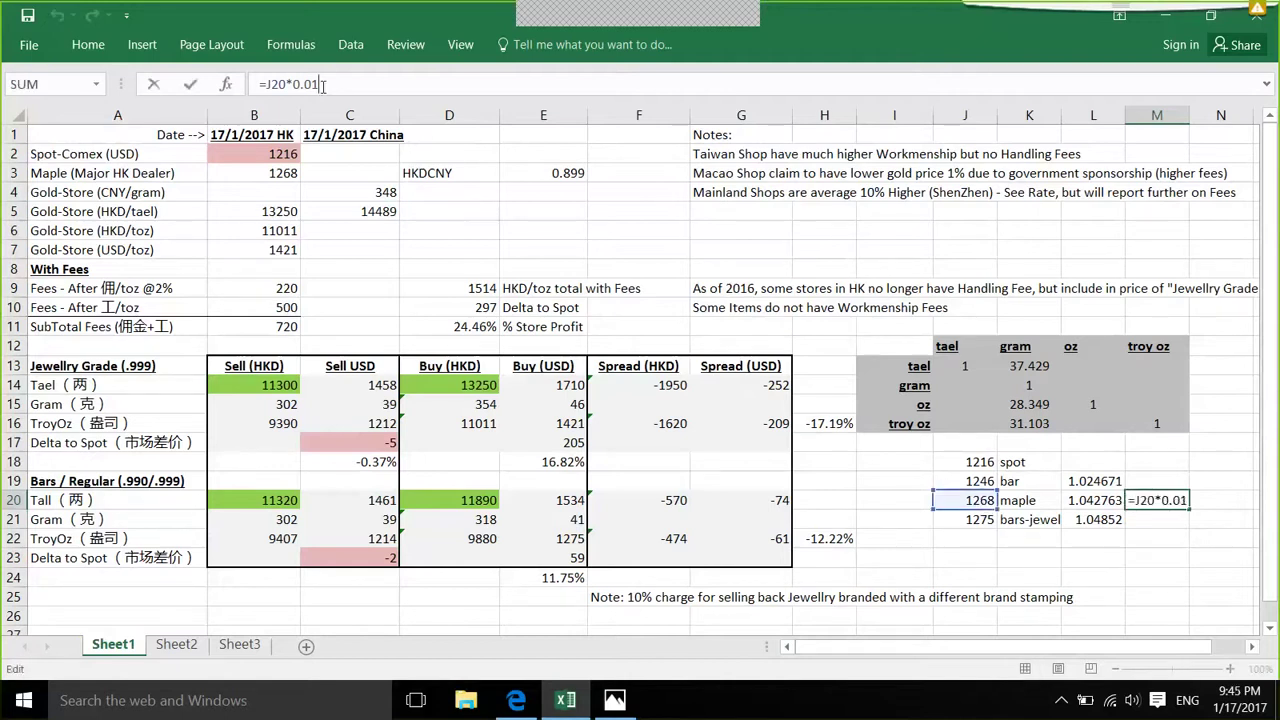
pyautogui.press('BackSpace')
pyautogui.write('2')
pyautogui.press('Return')
pyautogui.press('Up')
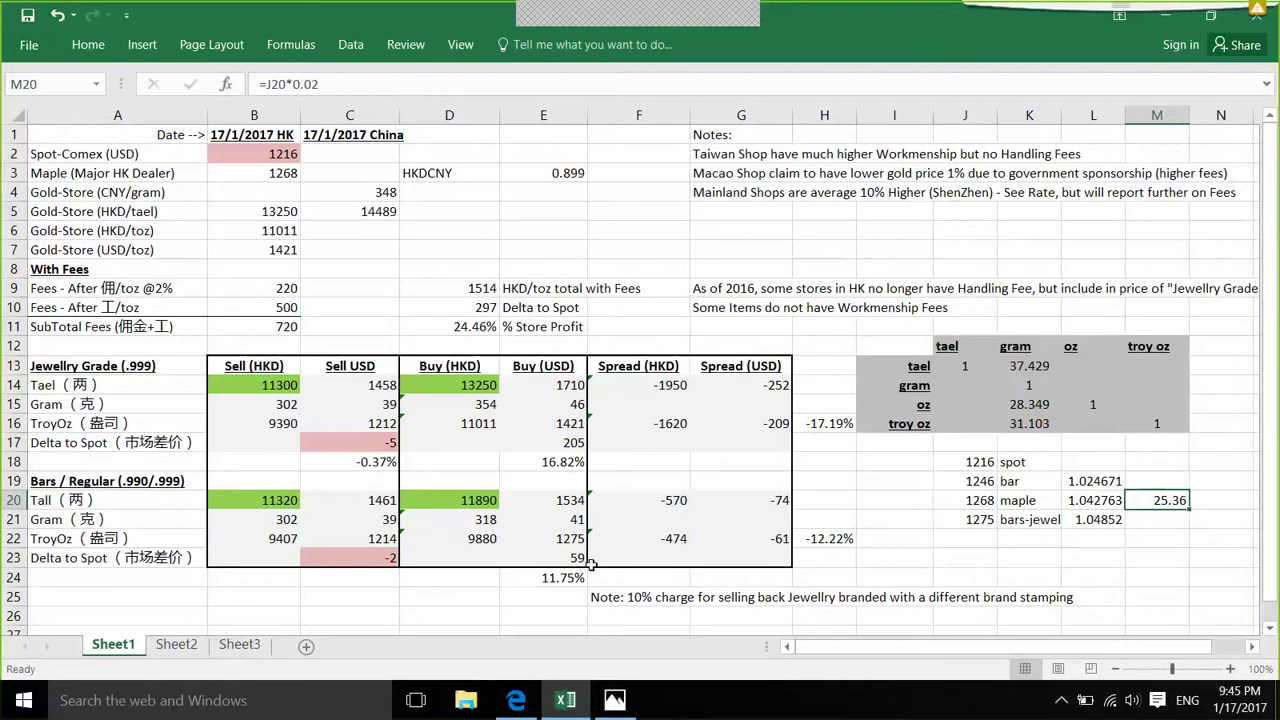
pyautogui.click(382, 558)
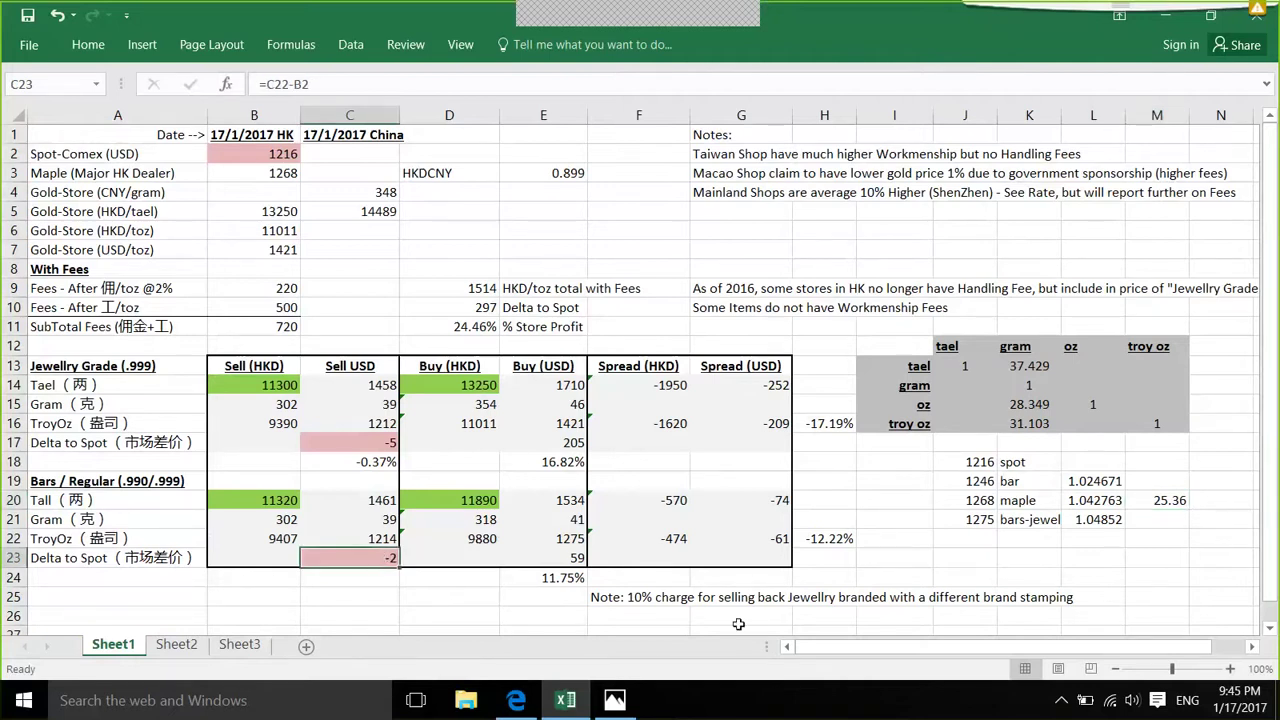
pyautogui.click(1098, 522)
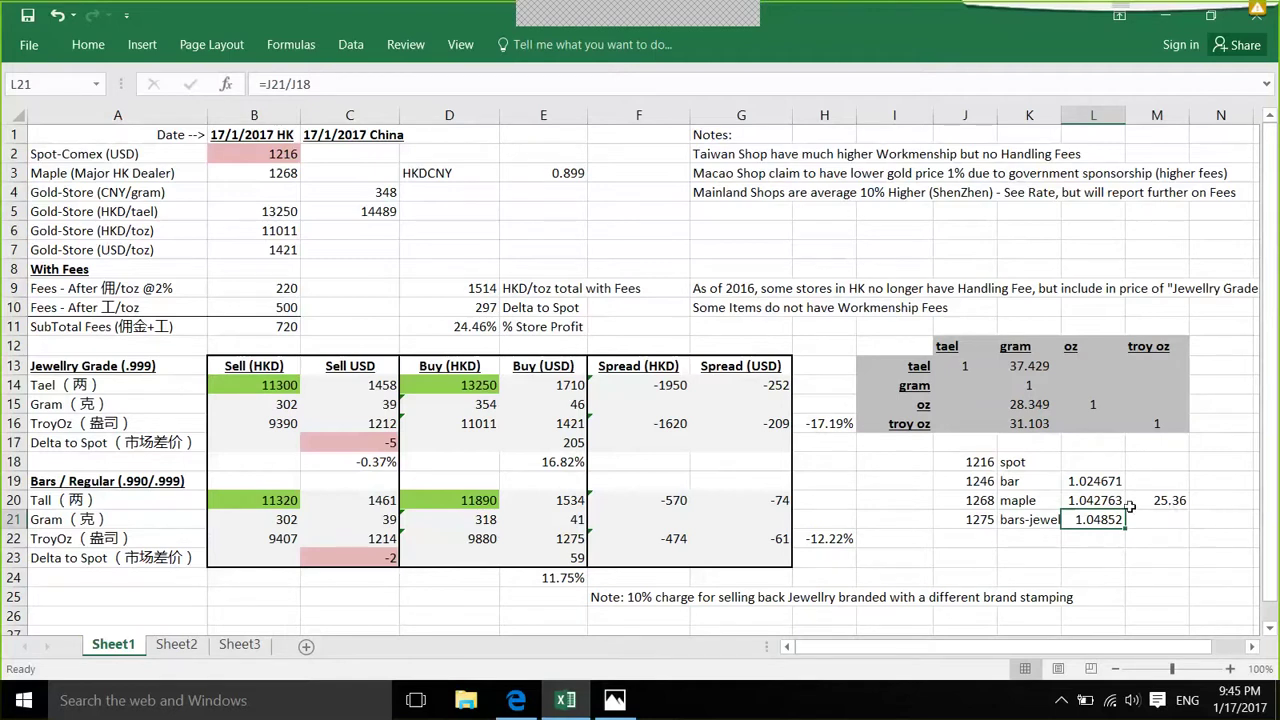
# Step: Add a 2% markup to the maple ratio in N20 with the formula =L20+0.02
pyautogui.click(1214, 499)
pyautogui.write('=')
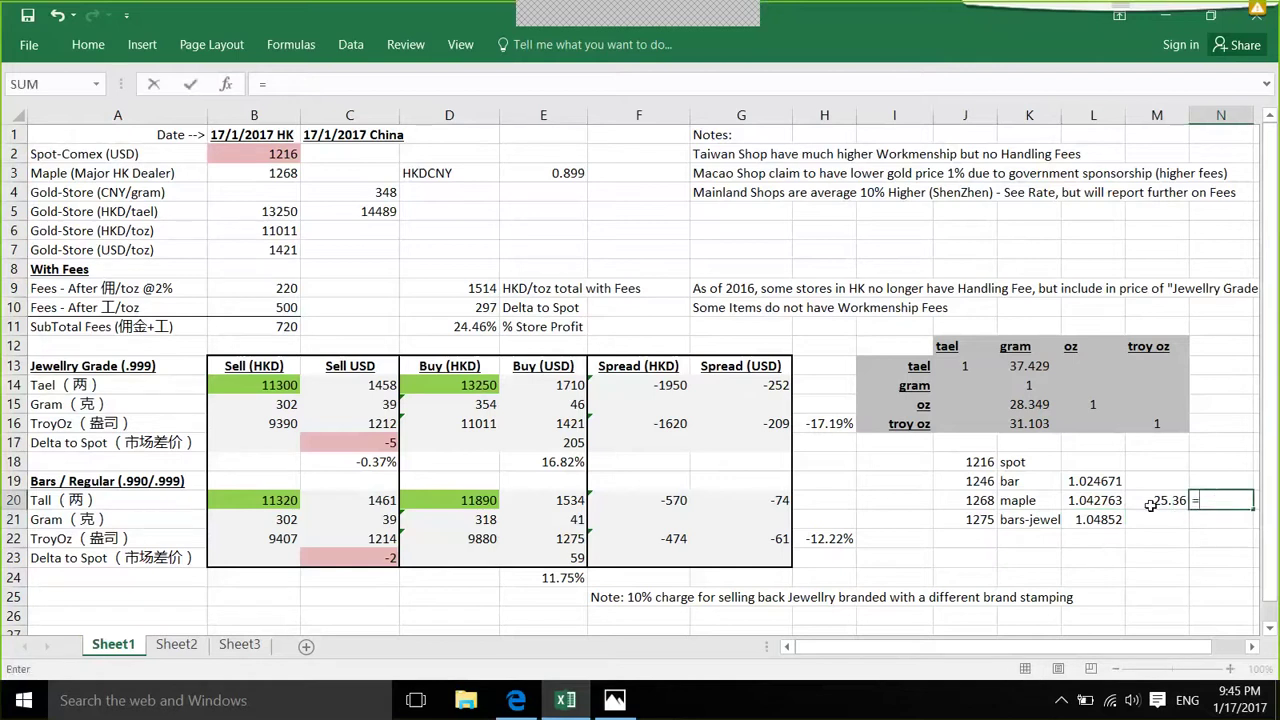
pyautogui.click(1090, 502)
pyautogui.write('+')
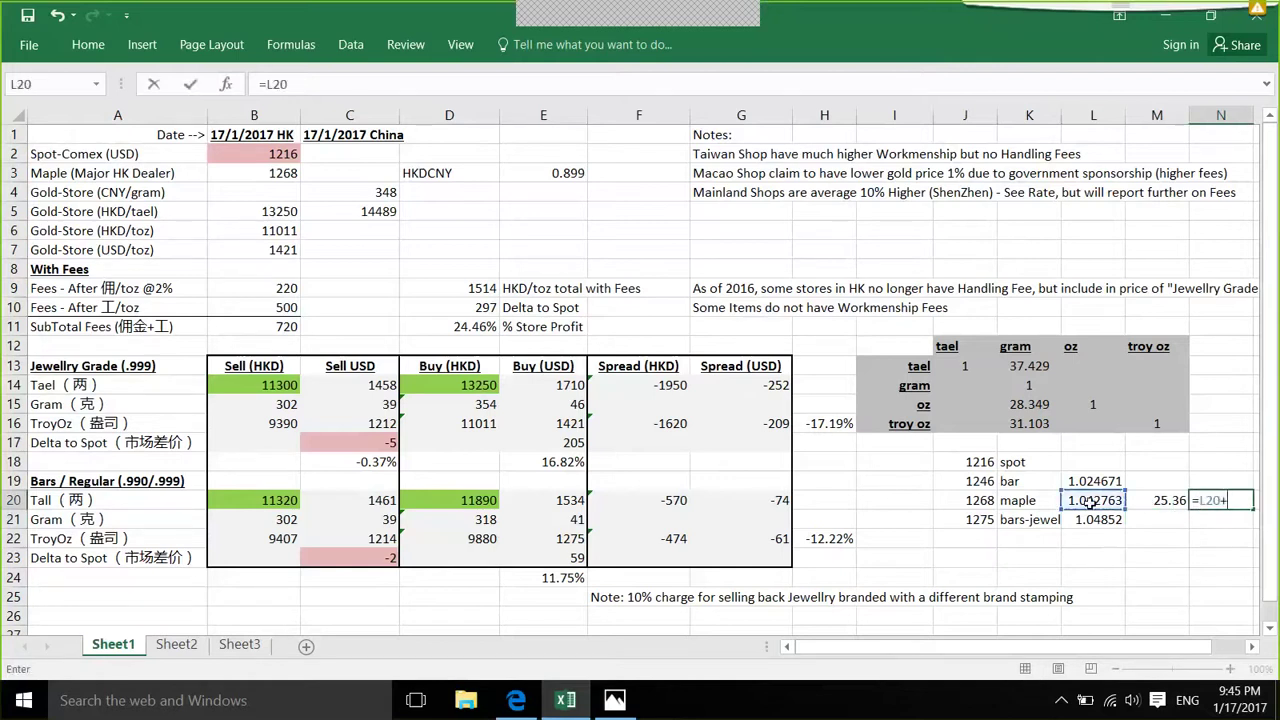
pyautogui.write('0.02')
pyautogui.hotkey('ctrl', 'Return')
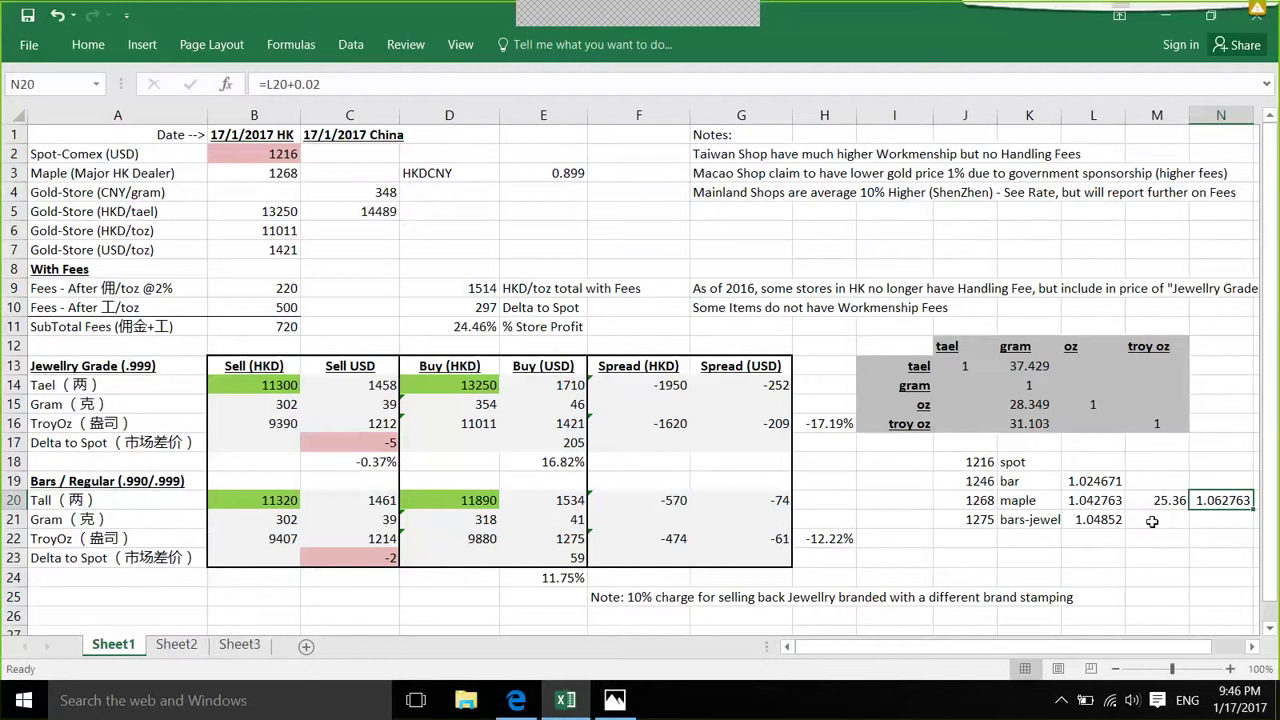
# Step: Copy the delta percentage formula from C18 to C24, below the bars' sell-side Delta to Spot
pyautogui.click(364, 462)
pyautogui.hotkey('ctrl', 'c')
pyautogui.press('Down')
pyautogui.press('Down')
pyautogui.press('Down')
pyautogui.press('Down')
pyautogui.press('Down')
pyautogui.hotkey('ctrl', 'v')
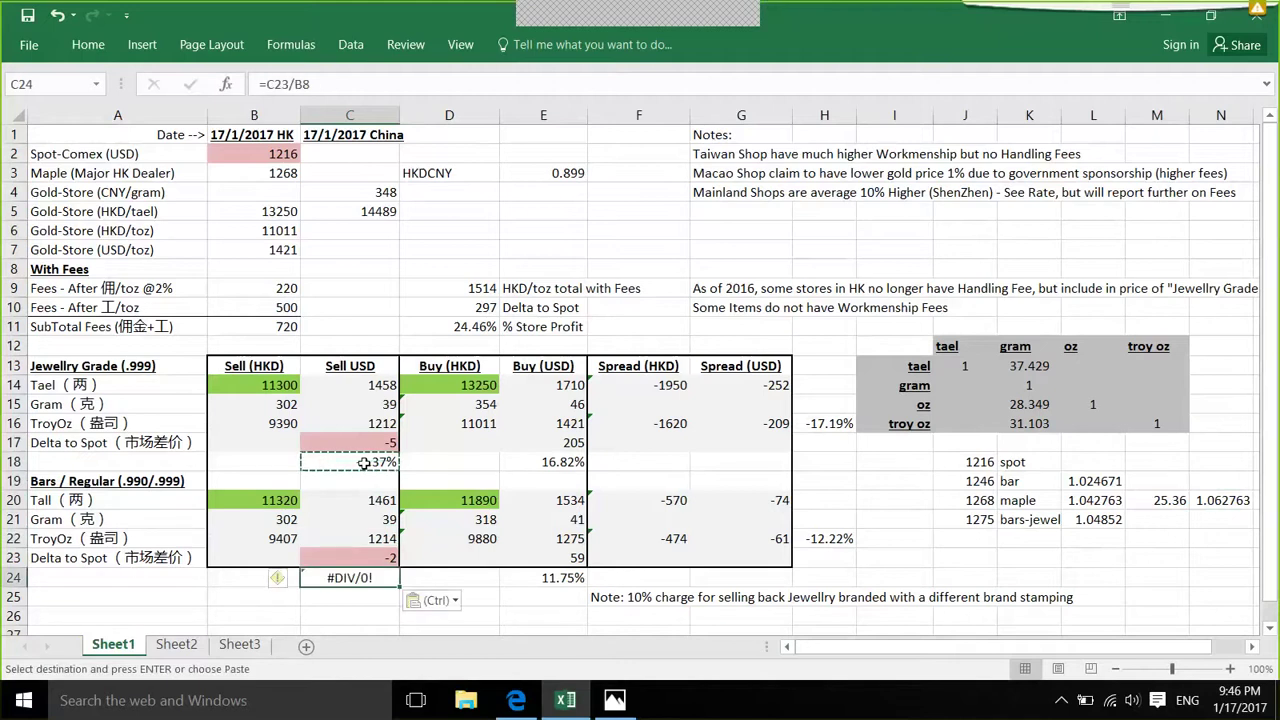
pyautogui.press('Escape')
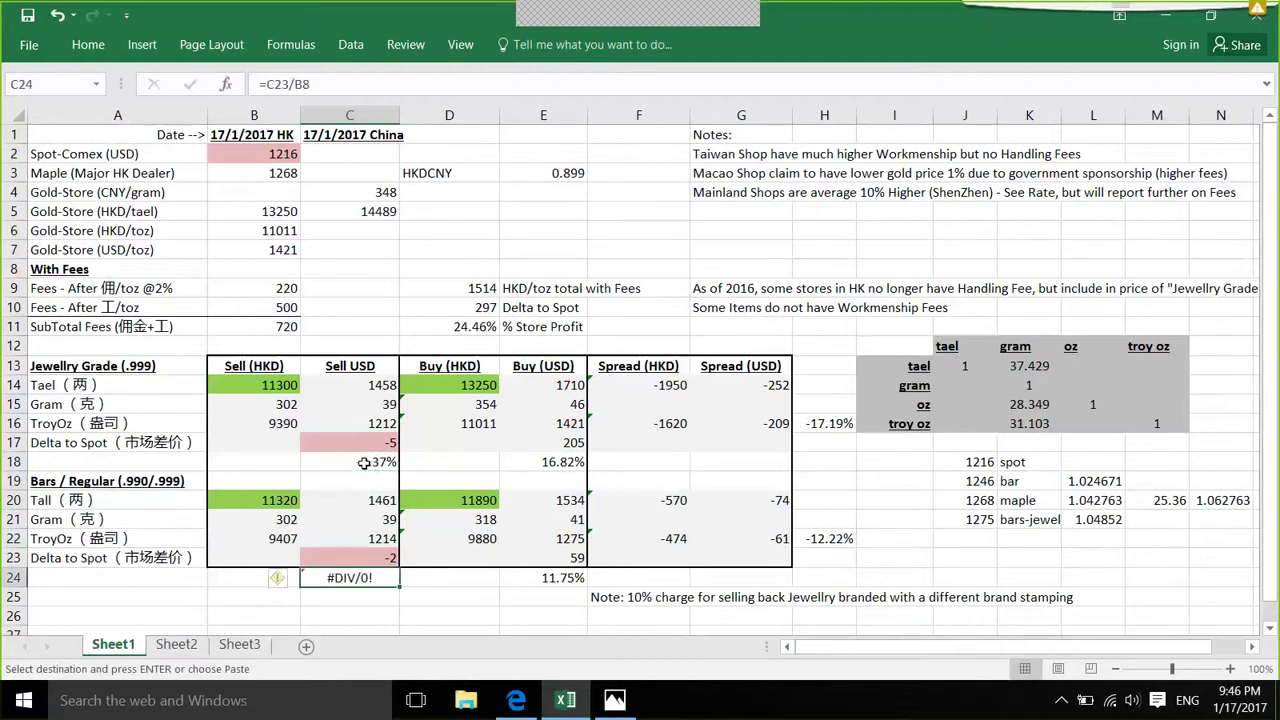
# Step: Correct the divisor in C24 to the spot price so the formula reads =C23/B2
pyautogui.press('F2')
pyautogui.press('BackSpace')
pyautogui.press('BackSpace')
pyautogui.click(279, 156)
pyautogui.press('Return')
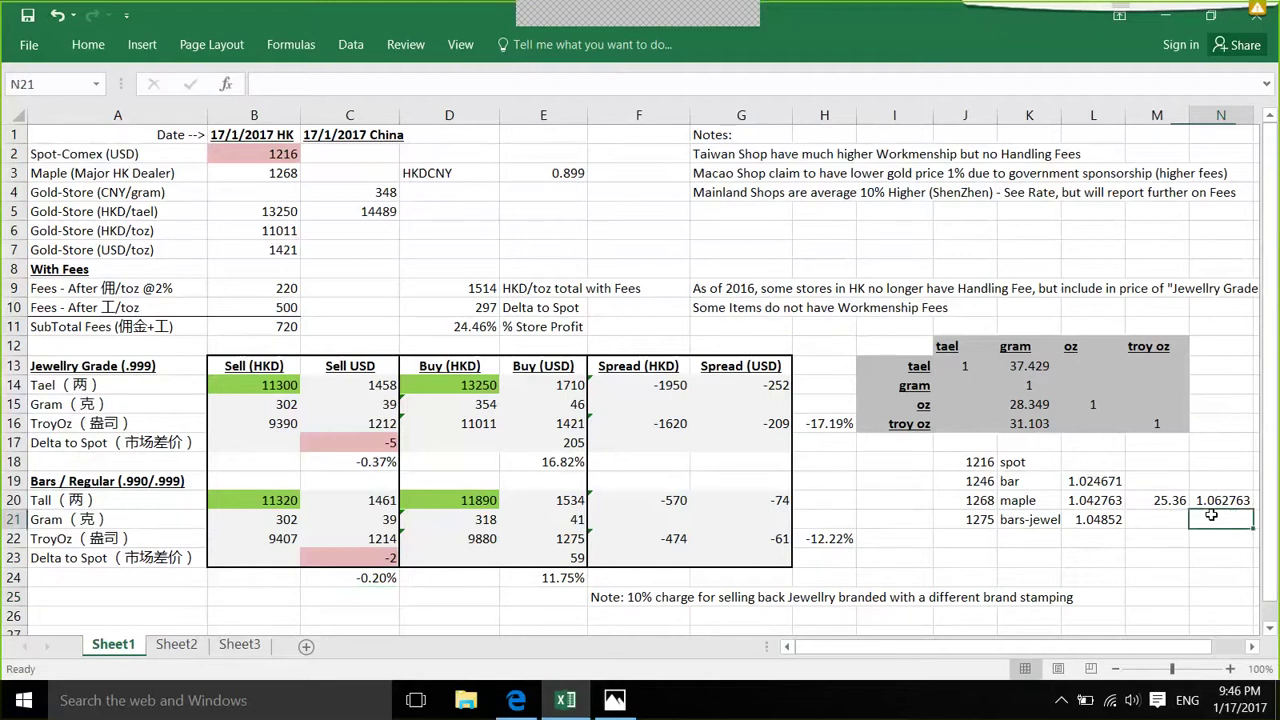
pyautogui.write('1.0')
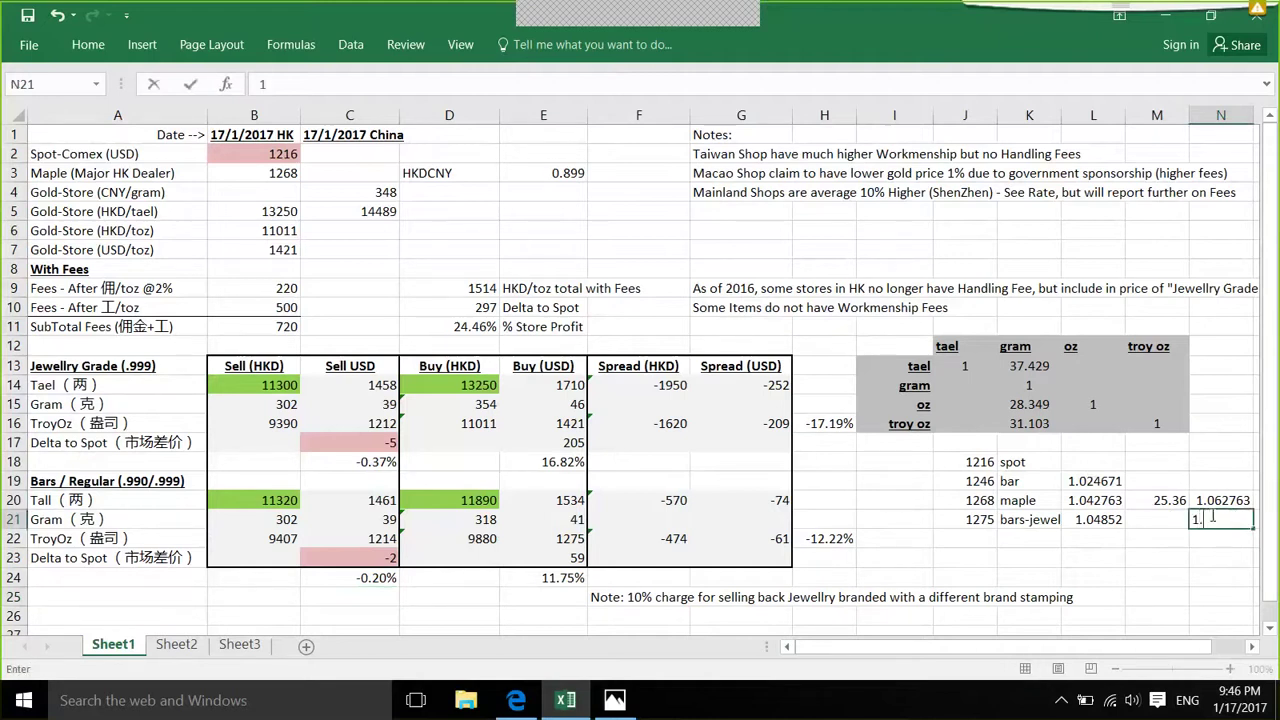
pyautogui.press('BackSpace')
pyautogui.press('BackSpace')
pyautogui.press('BackSpace')
pyautogui.click(1104, 520)
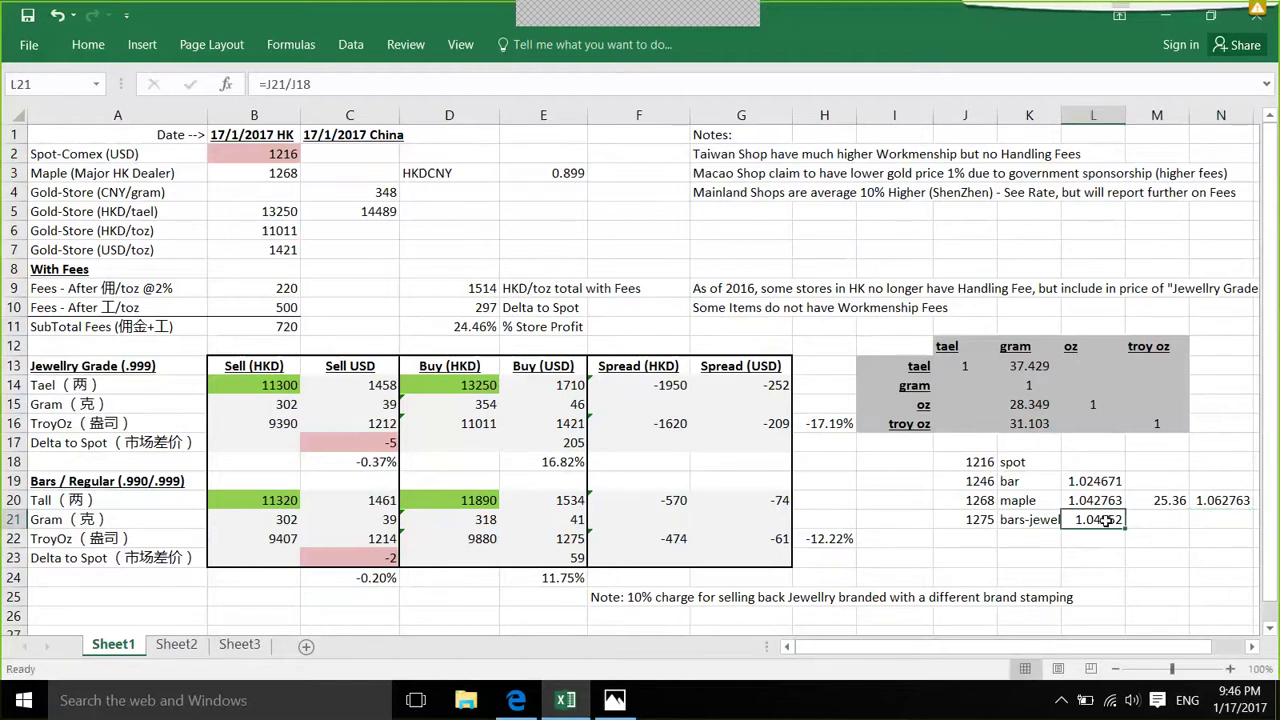
pyautogui.write('-')
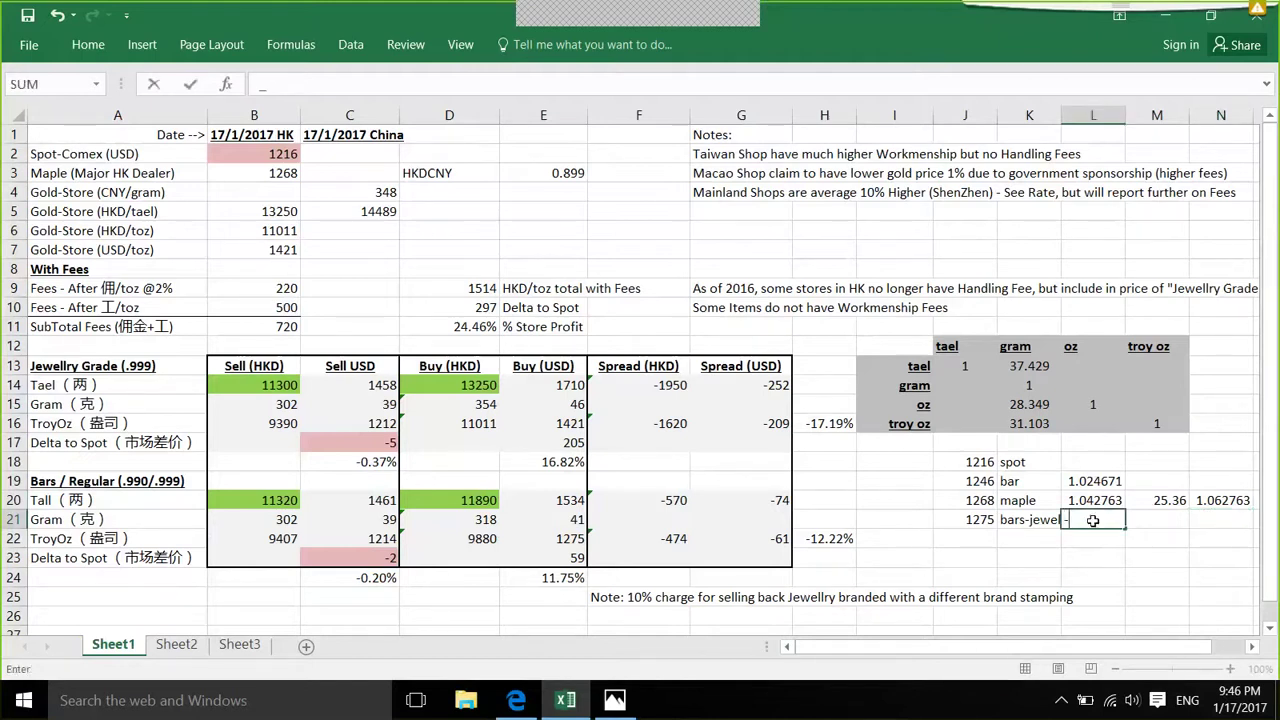
pyautogui.click(380, 577)
pyautogui.press('Return')
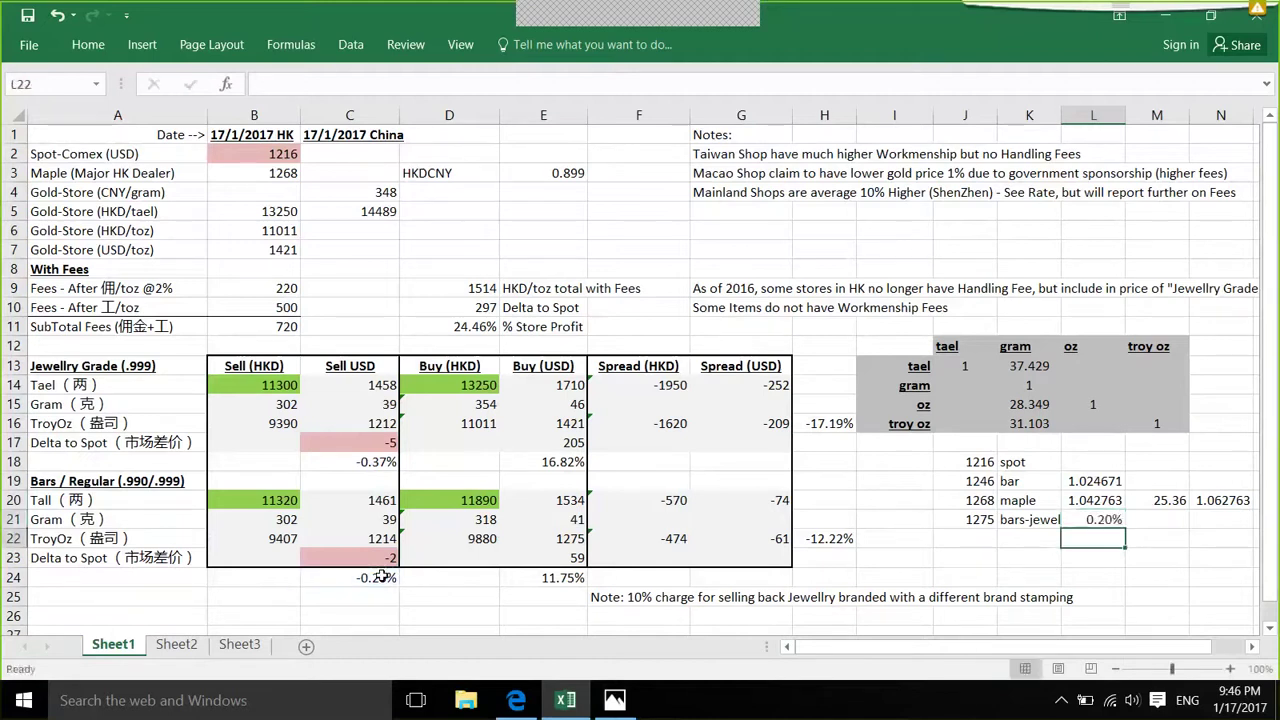
pyautogui.press('Up')
pyautogui.hotkey('ctrl', 'z')
# Step: Subtract the sell-side delta percentage from the bars-jewellry ratio in N21 with the formula =L21-C24
pyautogui.press('Right')
pyautogui.press('Right')
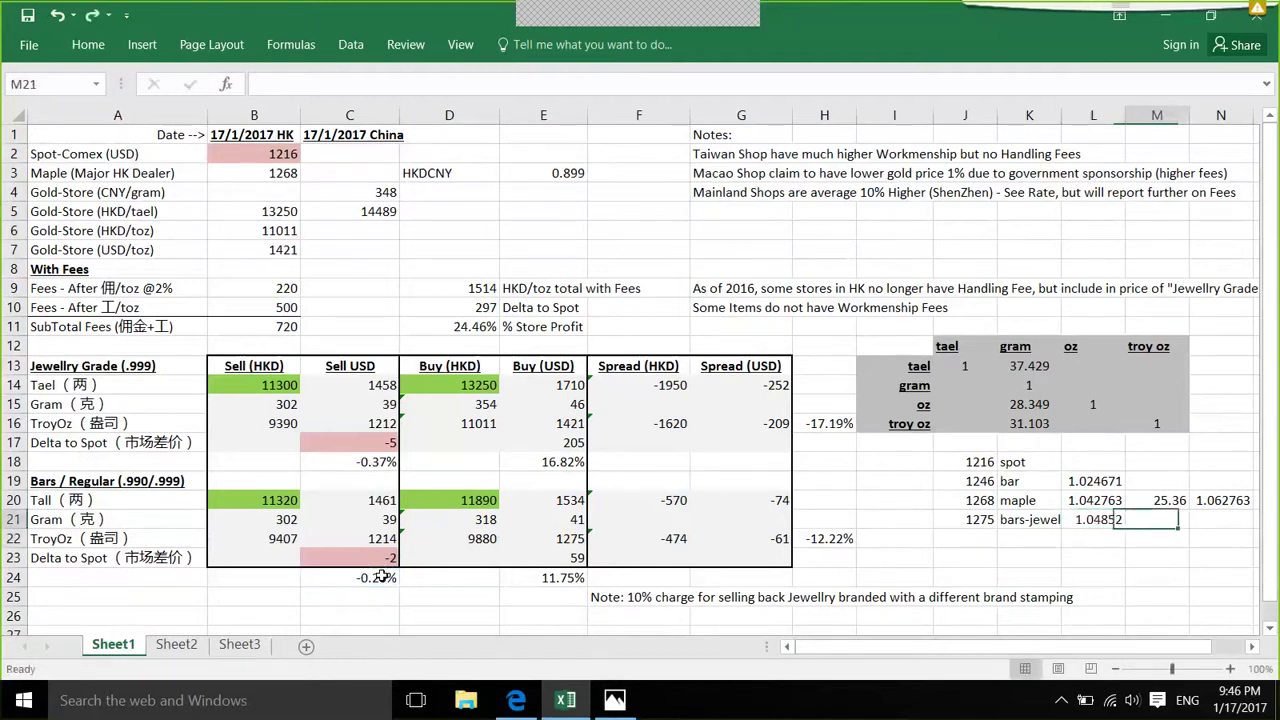
pyautogui.write('=')
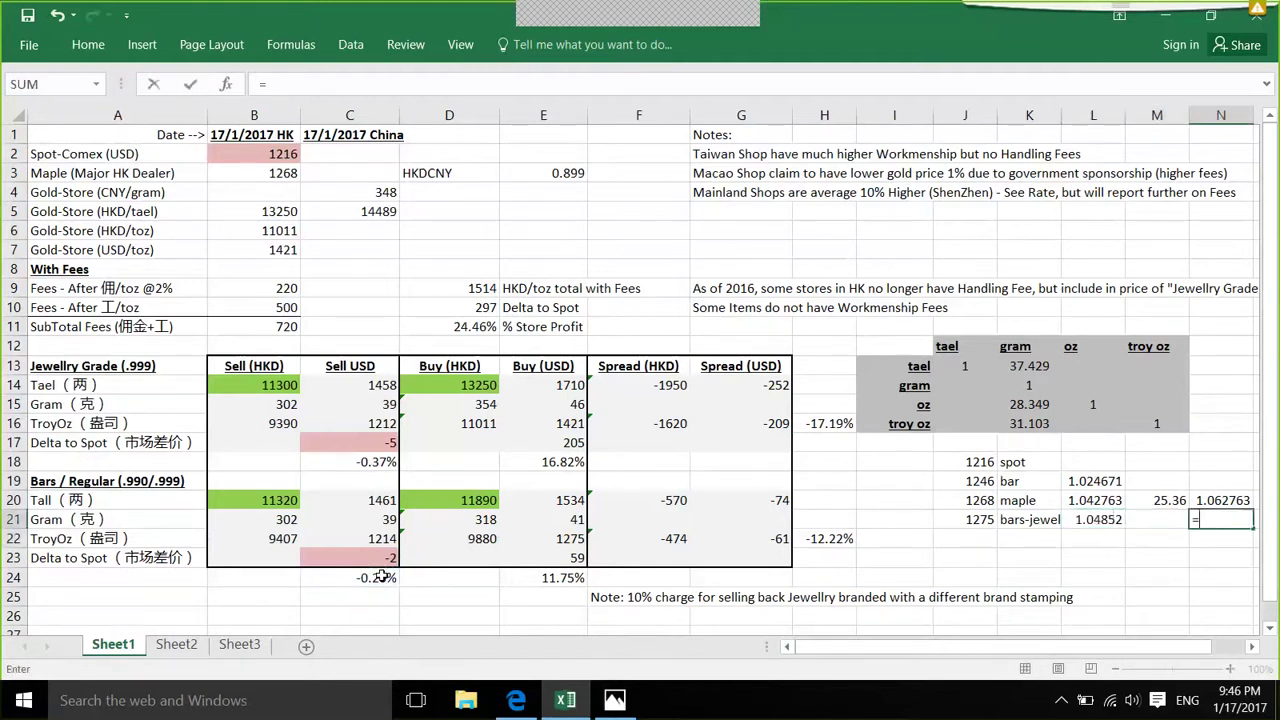
pyautogui.click(1087, 519)
pyautogui.write('-')
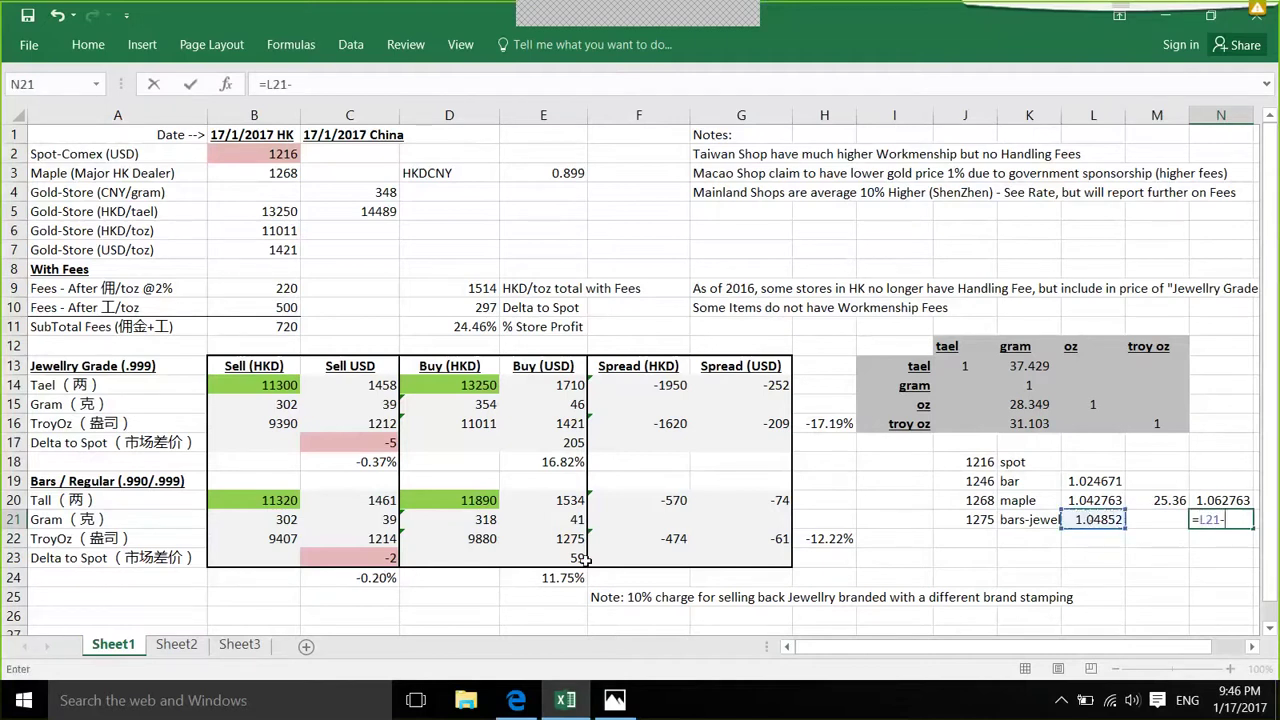
pyautogui.click(370, 578)
pyautogui.press('Return')
pyautogui.press('Up')
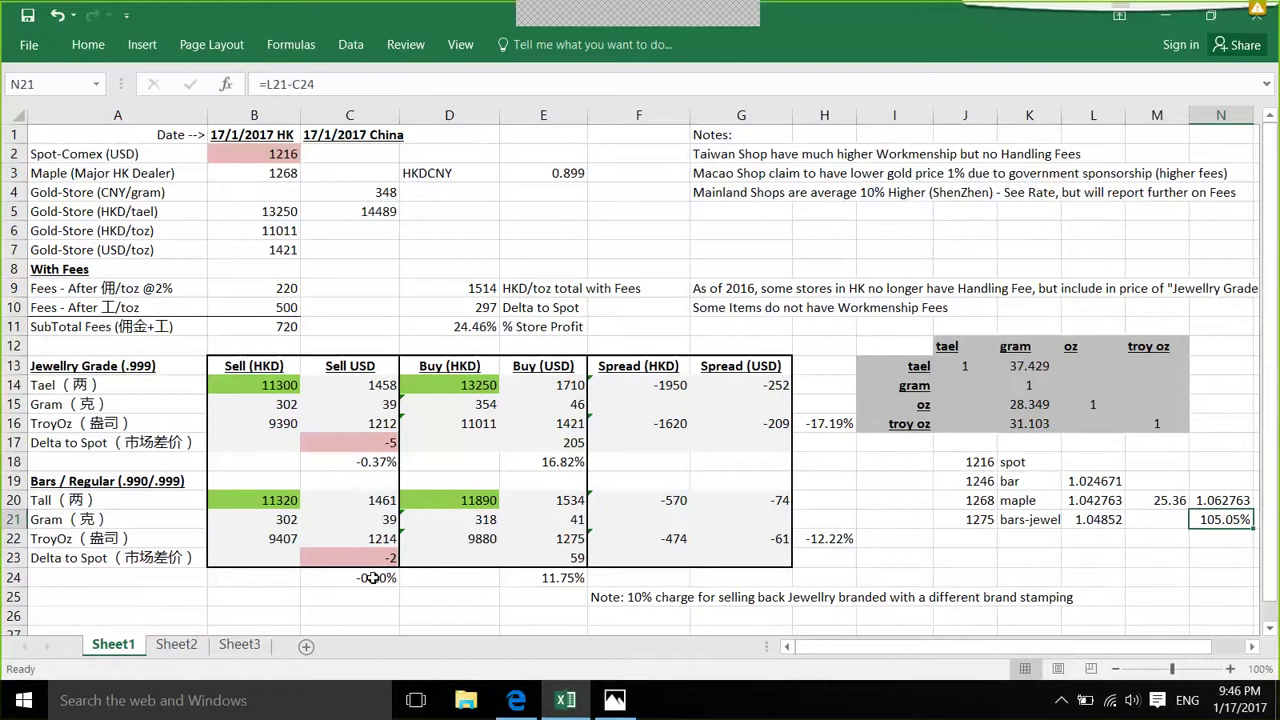
pyautogui.press('Up')
pyautogui.press('Up')
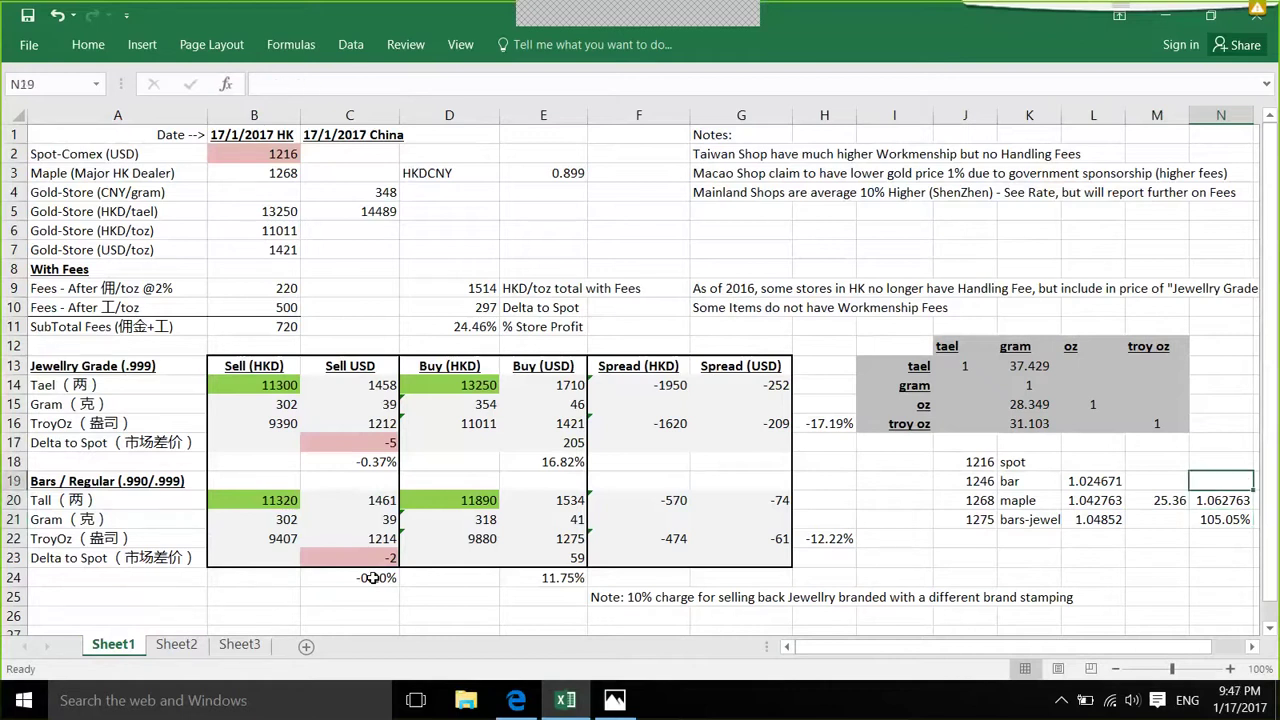
pyautogui.press('Left')
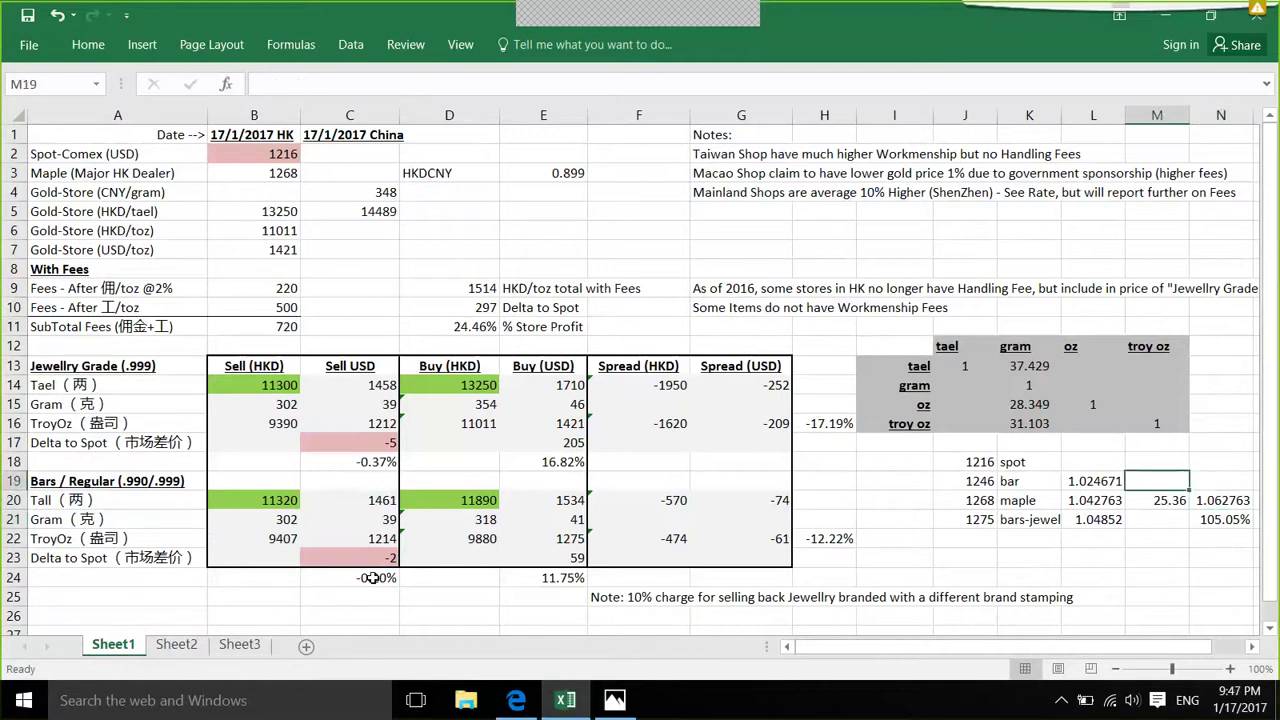
pyautogui.press('Right')
pyautogui.press('Down')
pyautogui.press('Down')
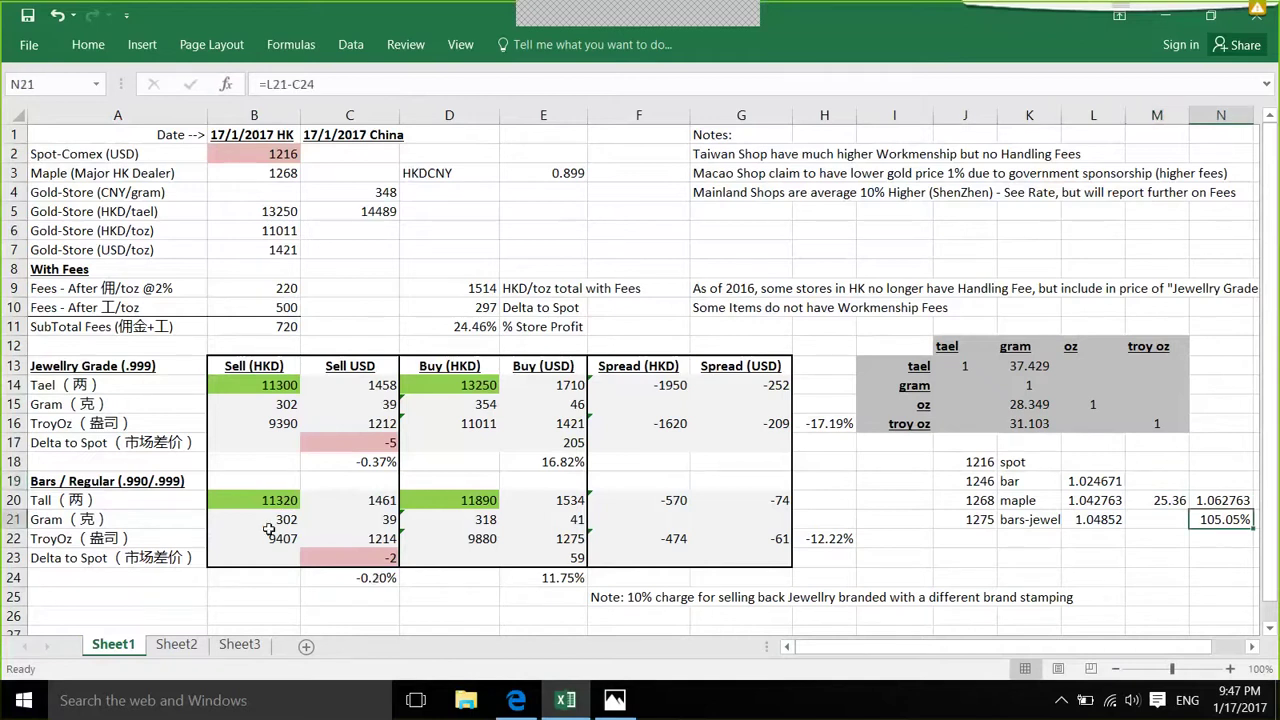
# Step: Copy the percentage format of N21 to N20 and N19
pyautogui.click(100, 44)
pyautogui.click(53, 112)
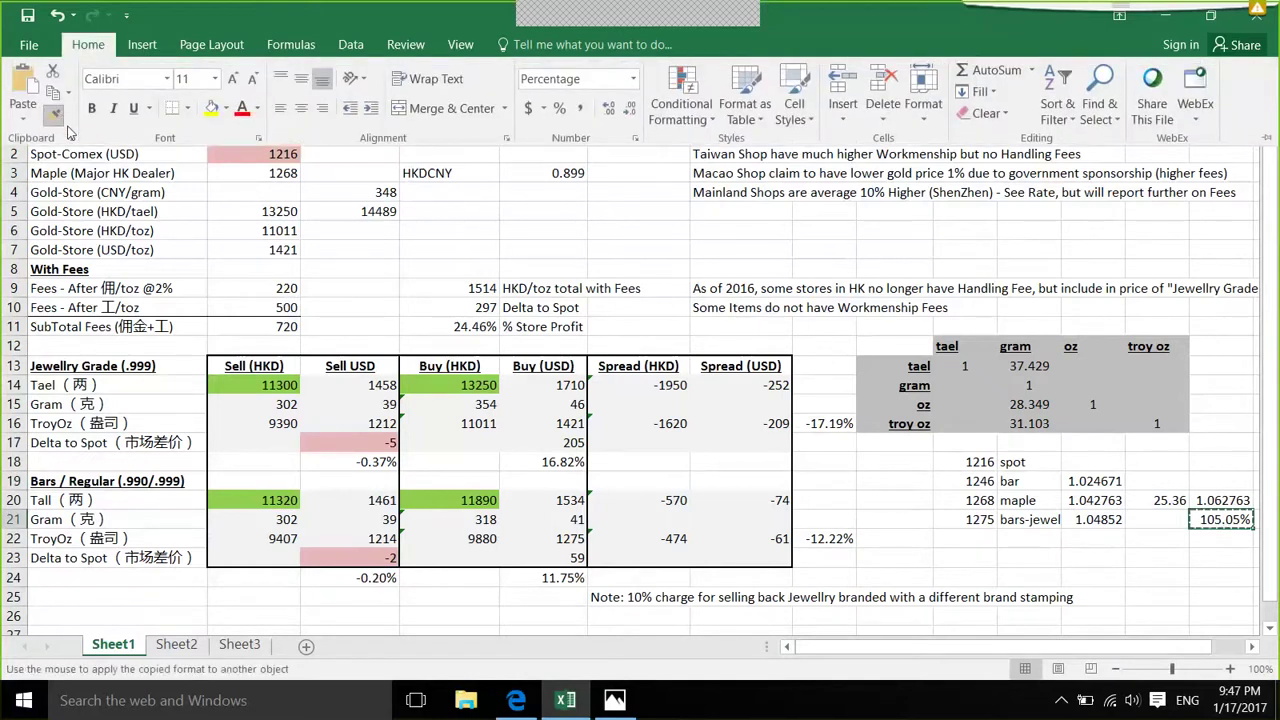
pyautogui.click(1236, 500)
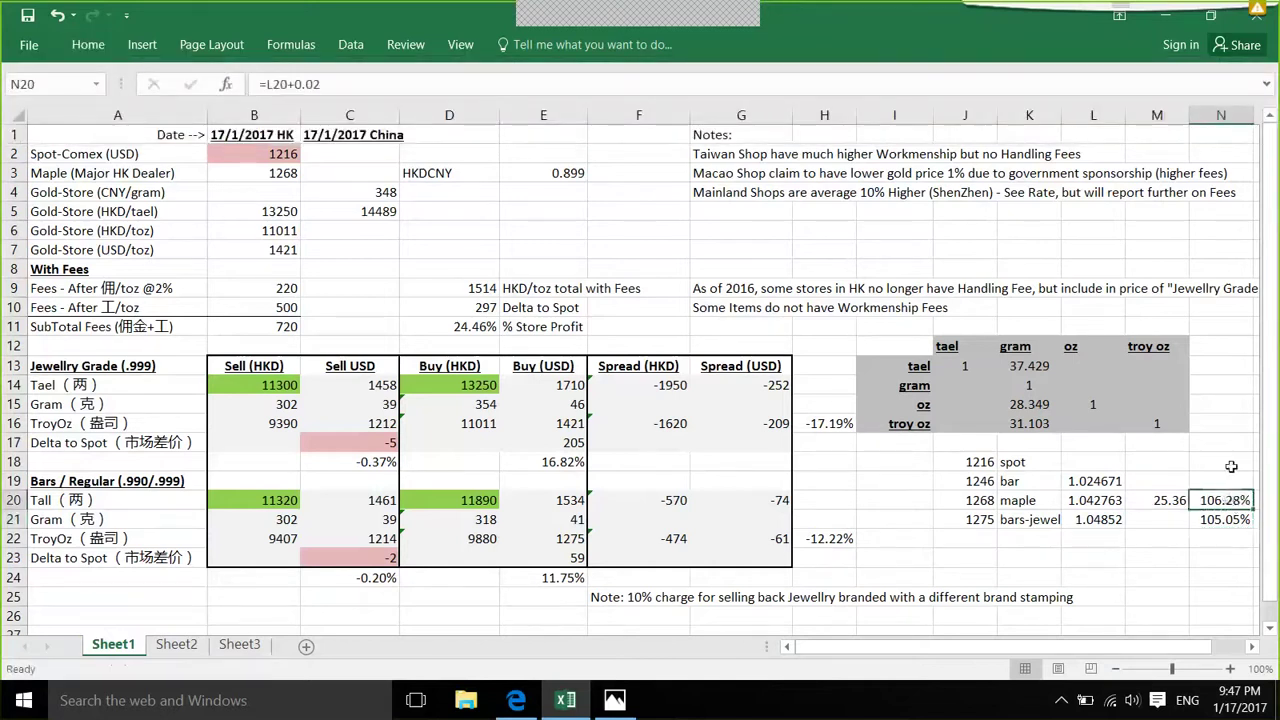
pyautogui.click(88, 44)
pyautogui.click(53, 112)
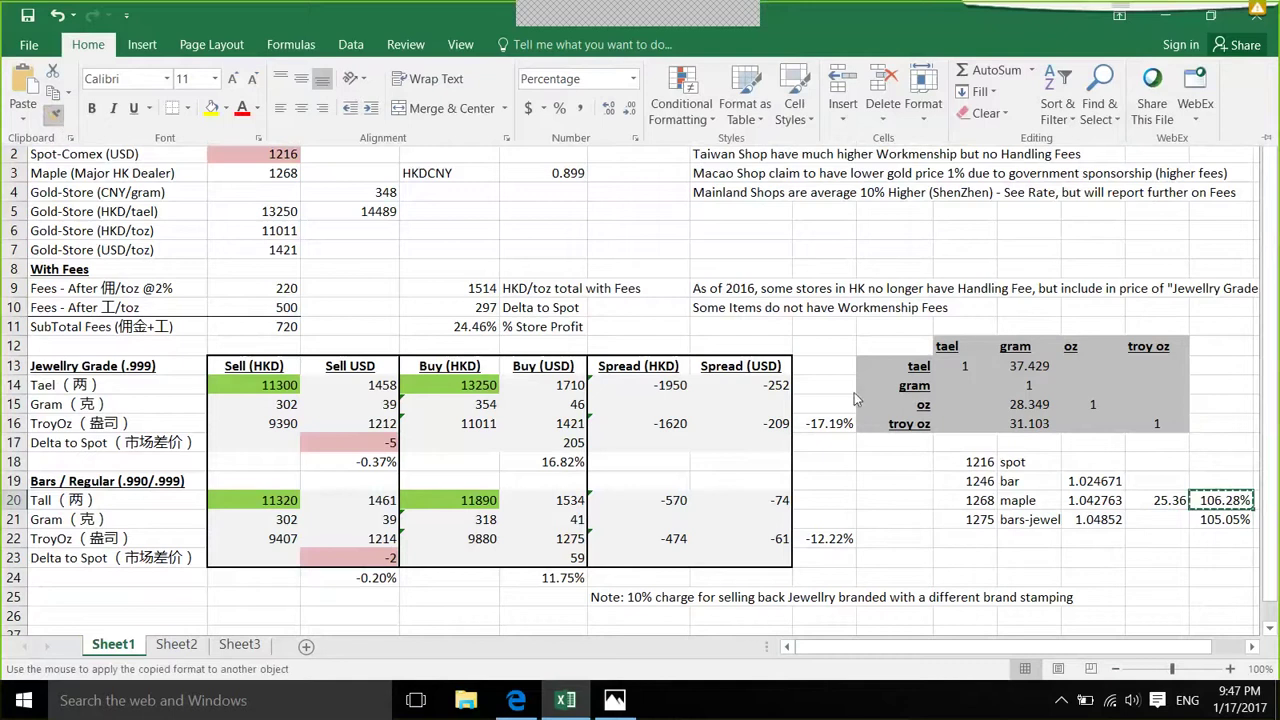
pyautogui.click(1210, 484)
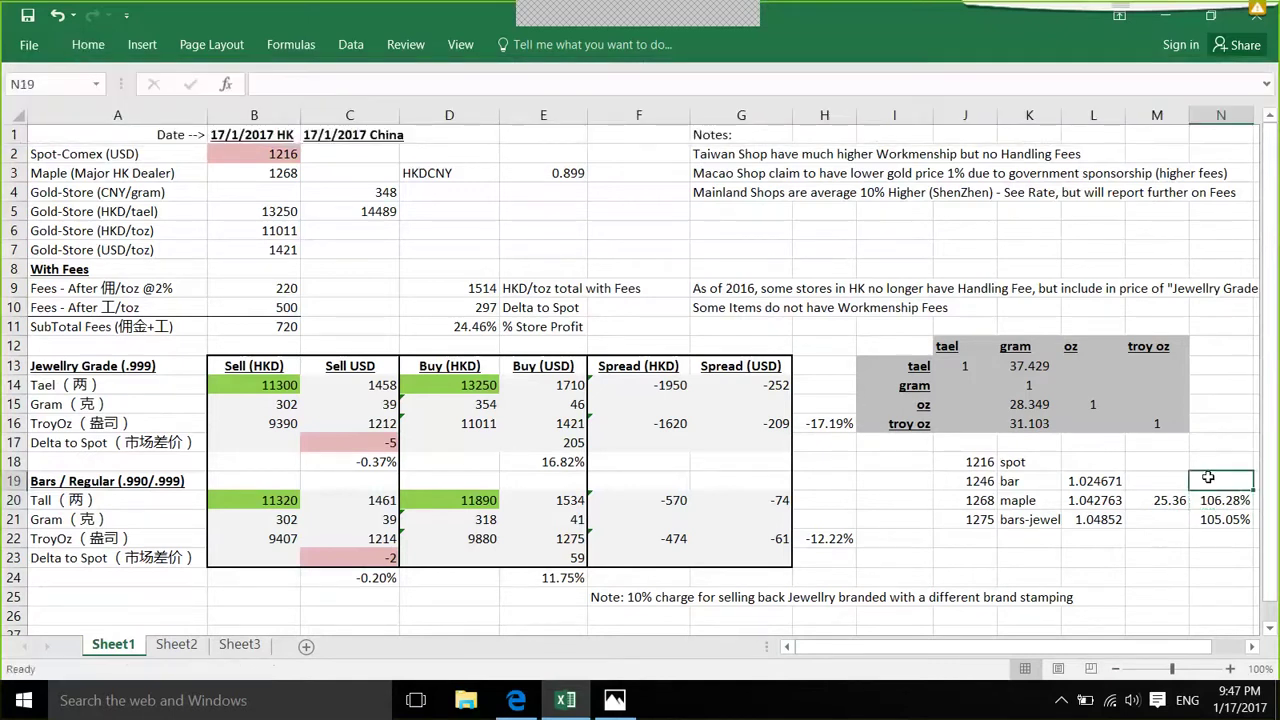
# Step: Add a 2% markup to the bar ratio in N19 with the formula =L19+0.02
pyautogui.click(1149, 482)
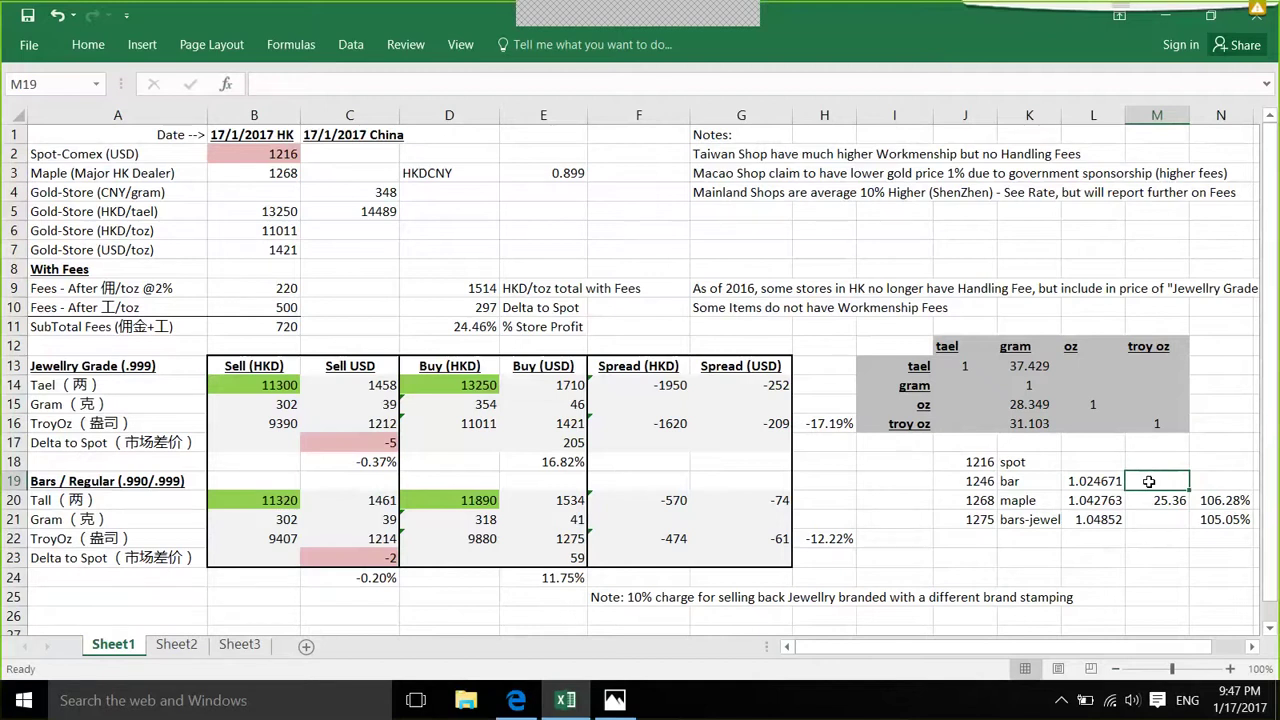
pyautogui.press('Right')
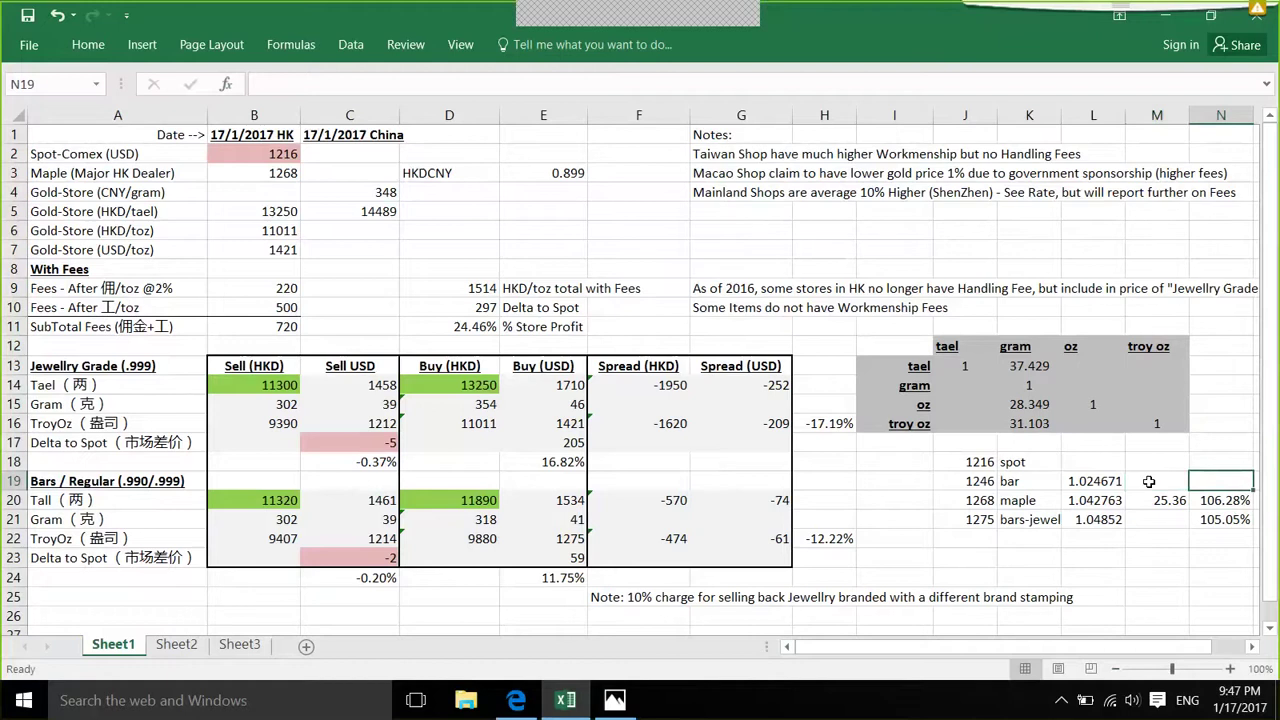
pyautogui.write('=')
pyautogui.click(1088, 476)
pyautogui.write('+')
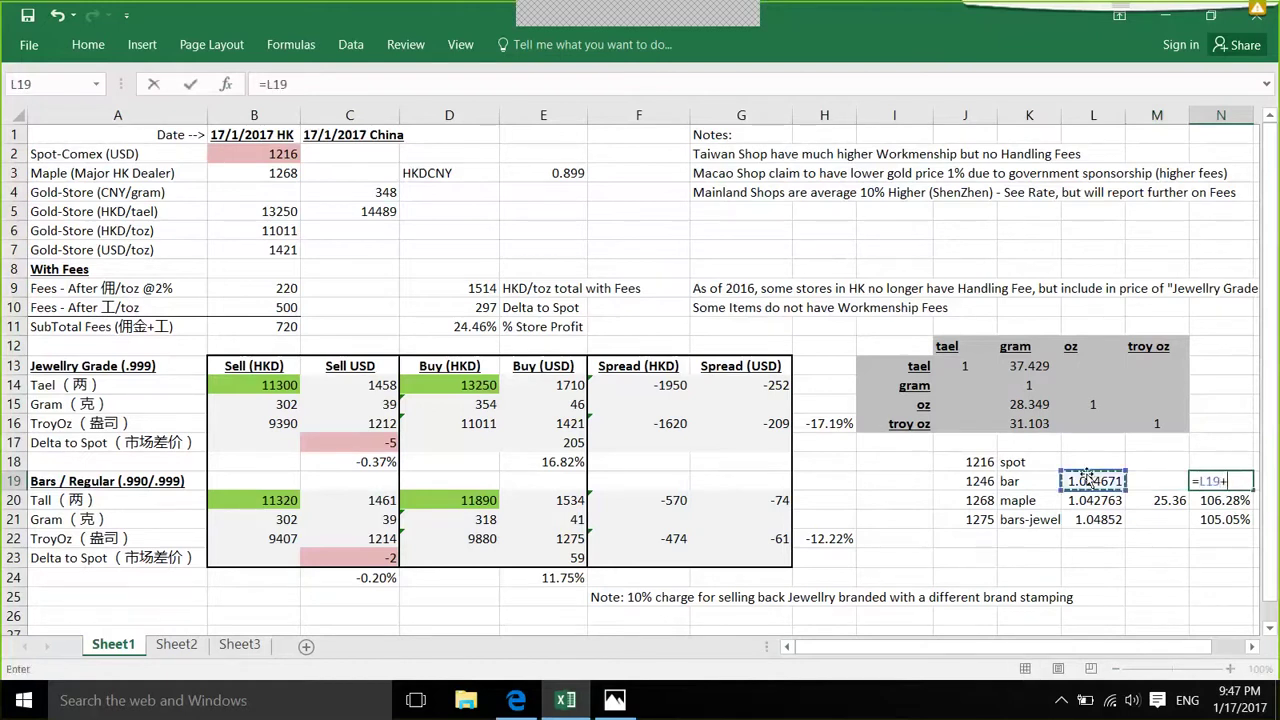
pyautogui.write('0.02')
pyautogui.hotkey('ctrl', 'Return')
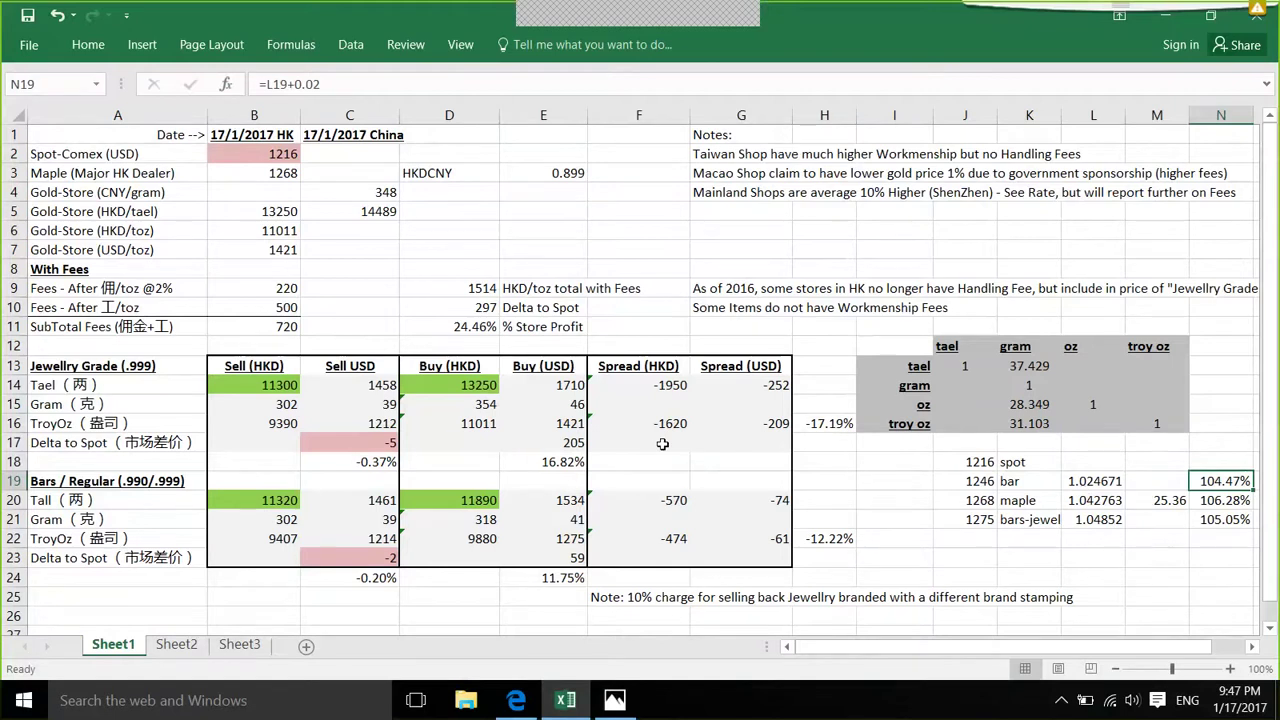
# Step: Review the notes on Taiwan, Macao and mainland shops in G2:G4
pyautogui.click(738, 193)
pyautogui.press('Up')
pyautogui.press('Up')
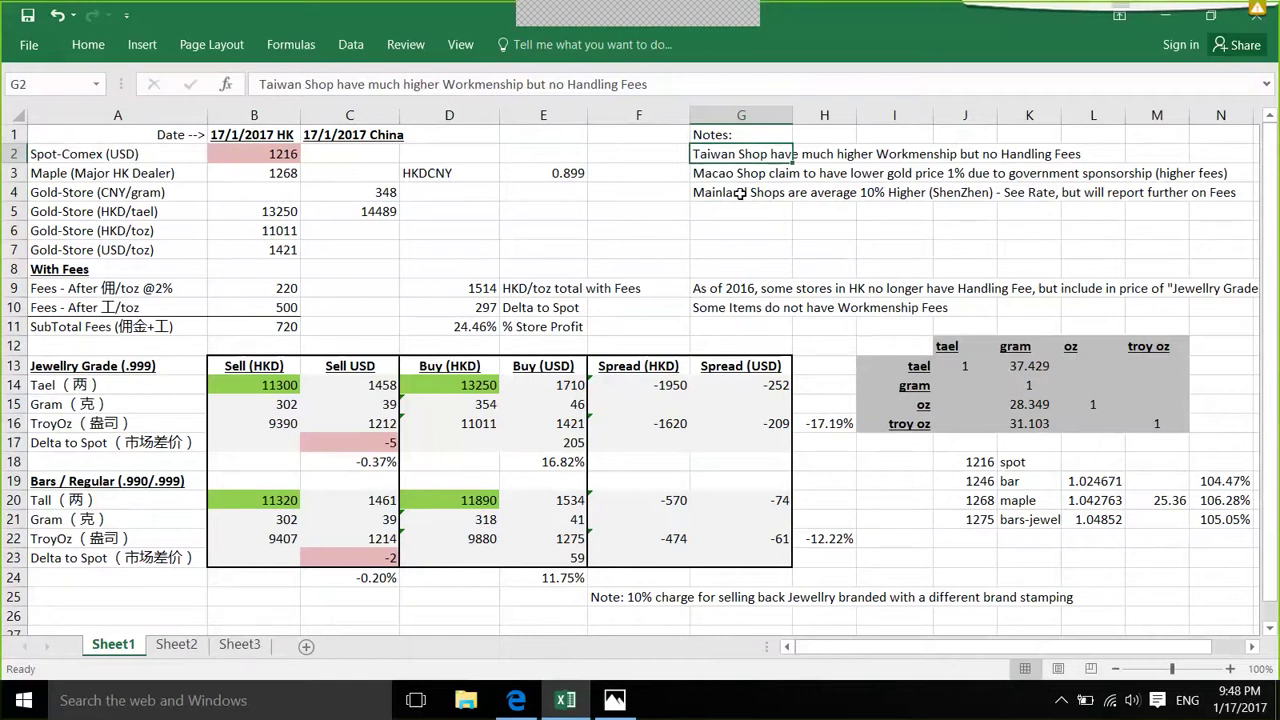
pyautogui.press('Down')
pyautogui.press('Down')
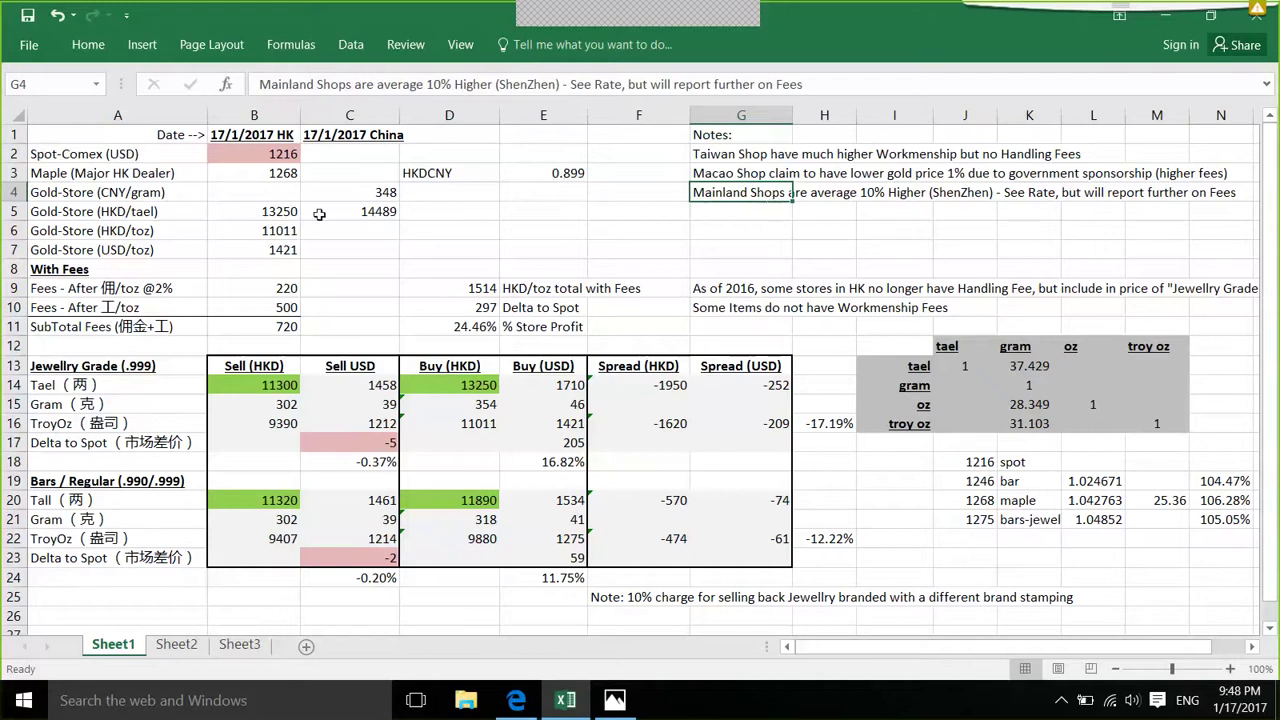
# Step: Examine the China gold-store prices in C4:C5 against the HKDCNY rate in E3 and the mainland shops note in G4
pyautogui.click(385, 194)
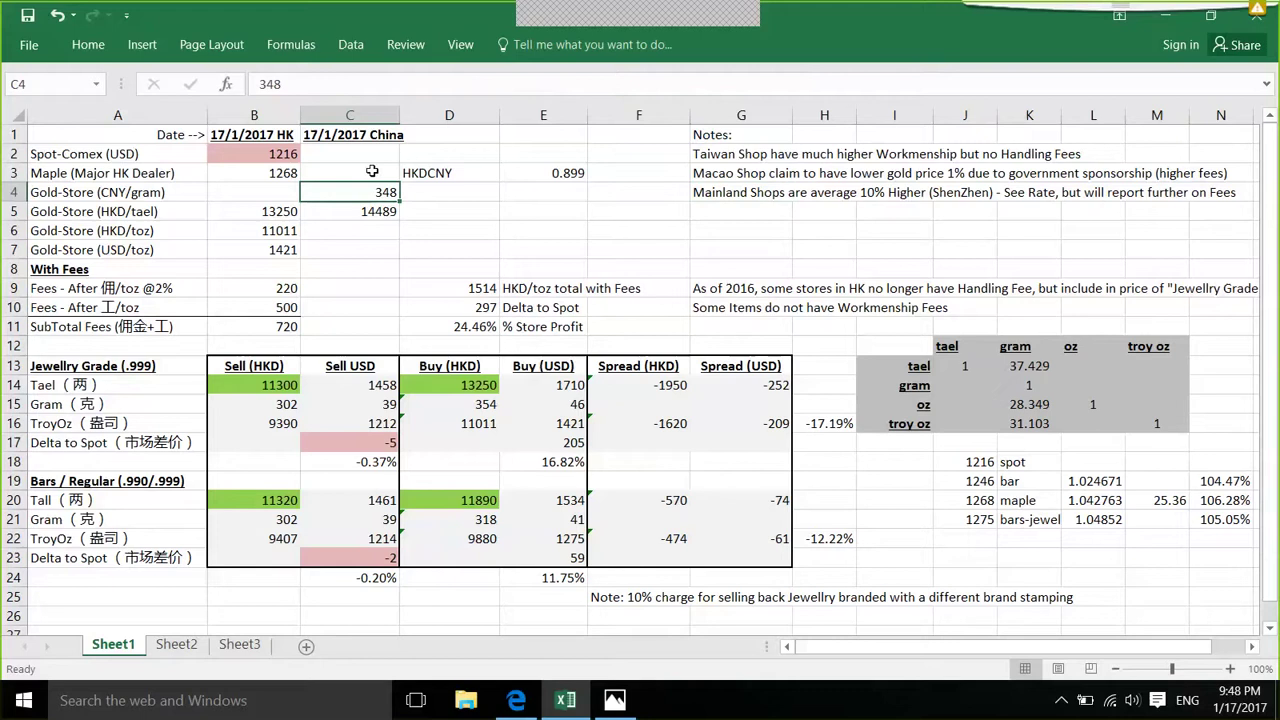
pyautogui.moveTo(371, 172); pyautogui.dragTo(386, 133)
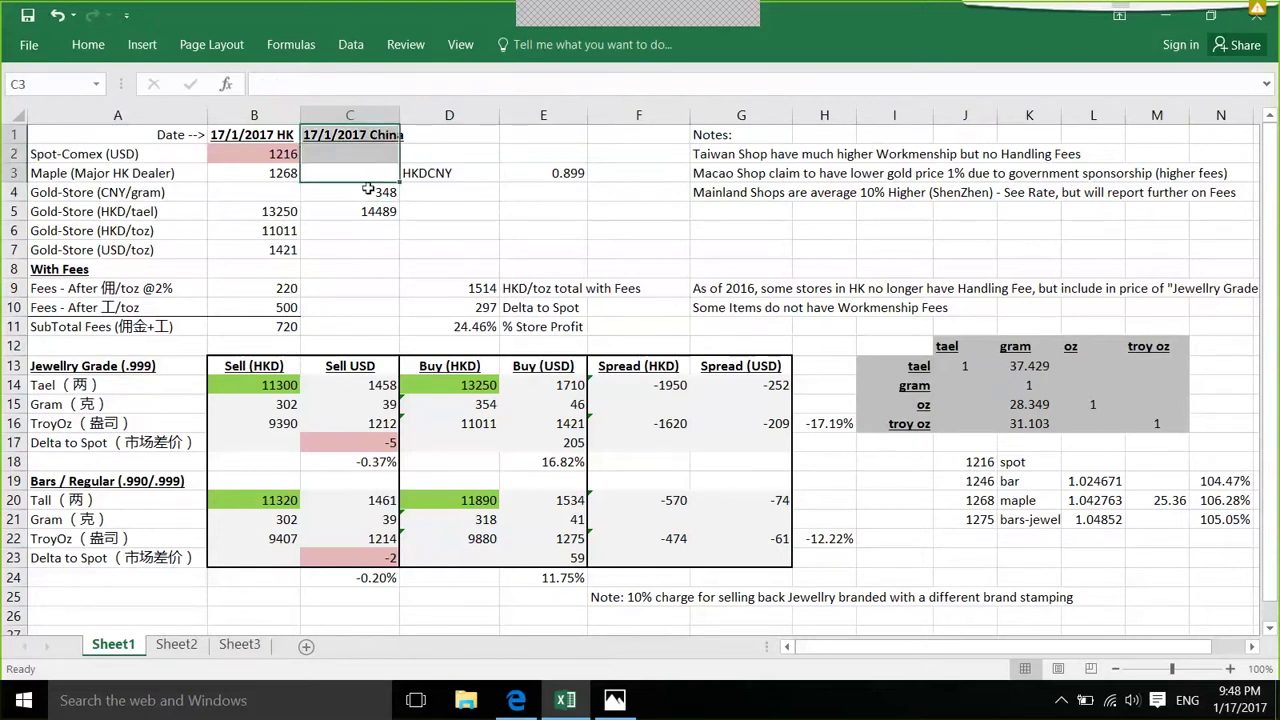
pyautogui.moveTo(368, 190); pyautogui.dragTo(368, 203)
pyautogui.press('Up')
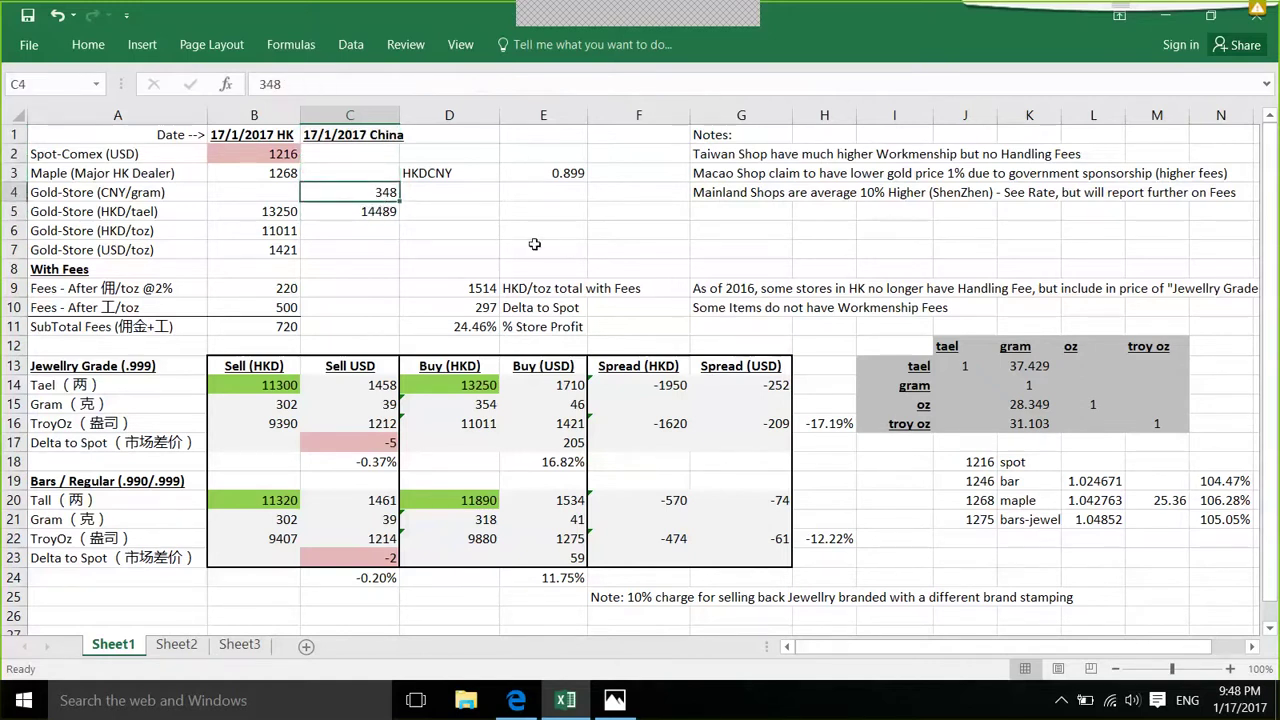
pyautogui.press('Down')
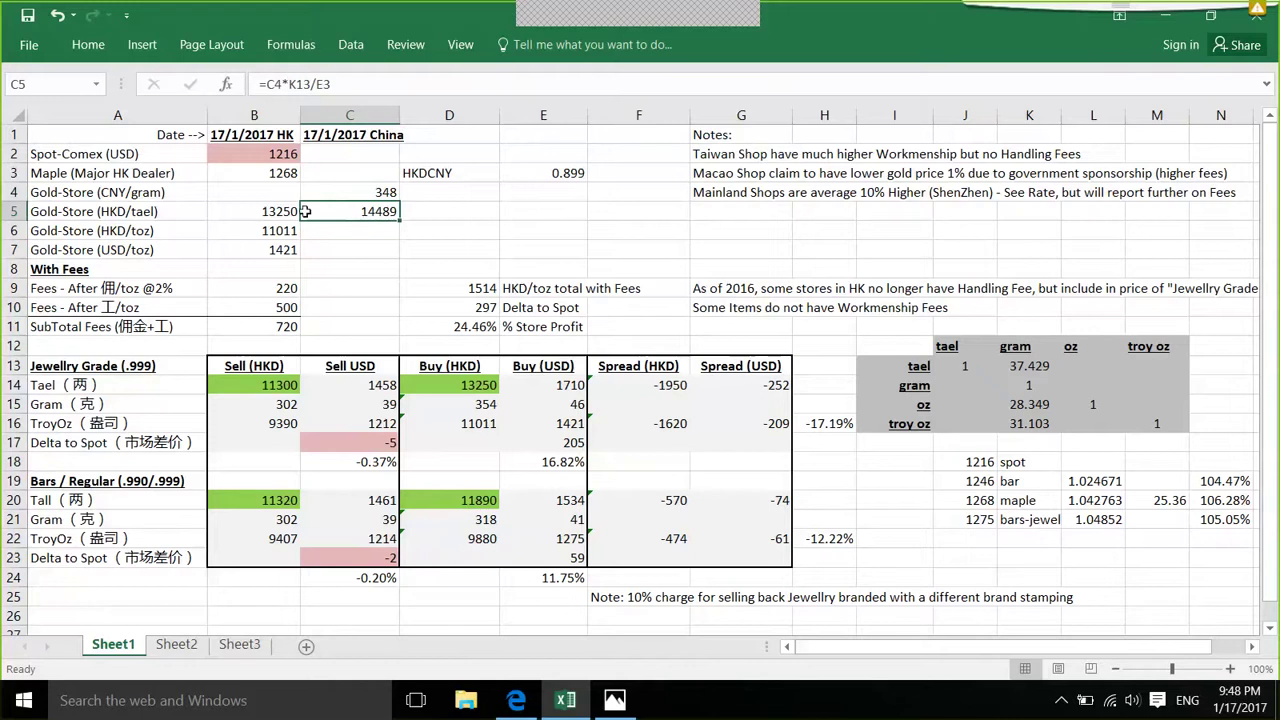
pyautogui.click(543, 173)
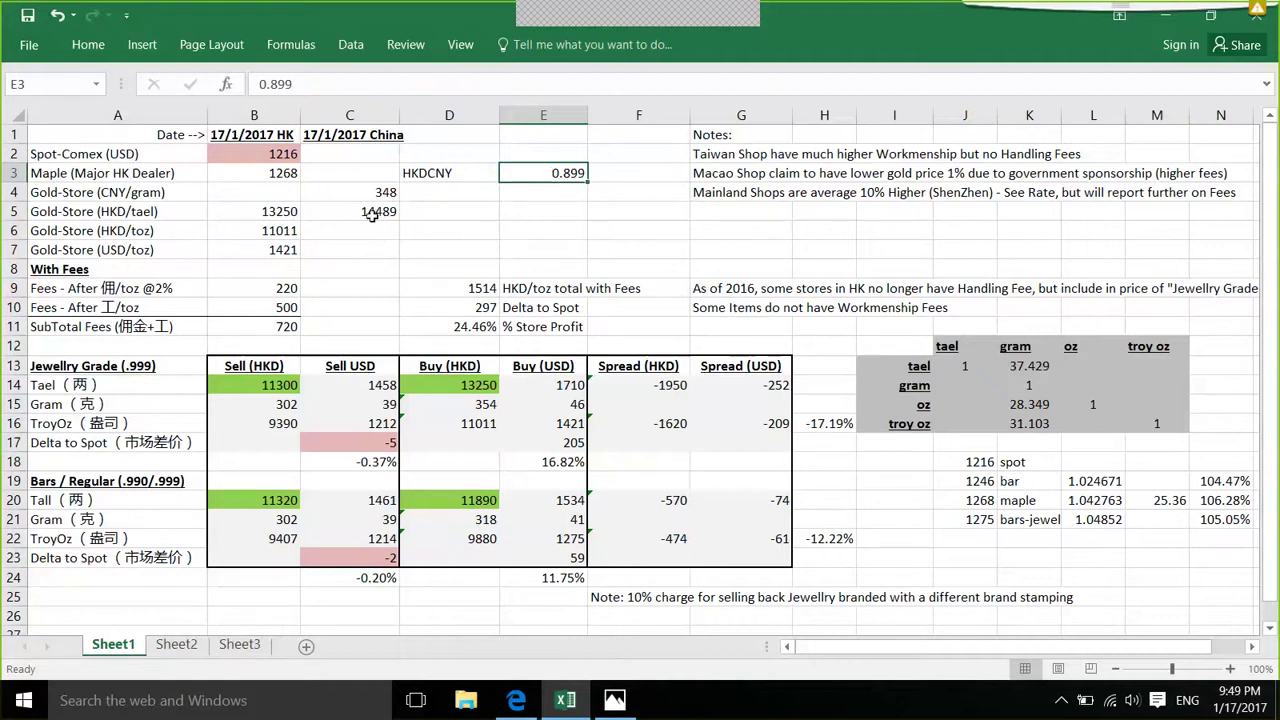
pyautogui.click(752, 197)
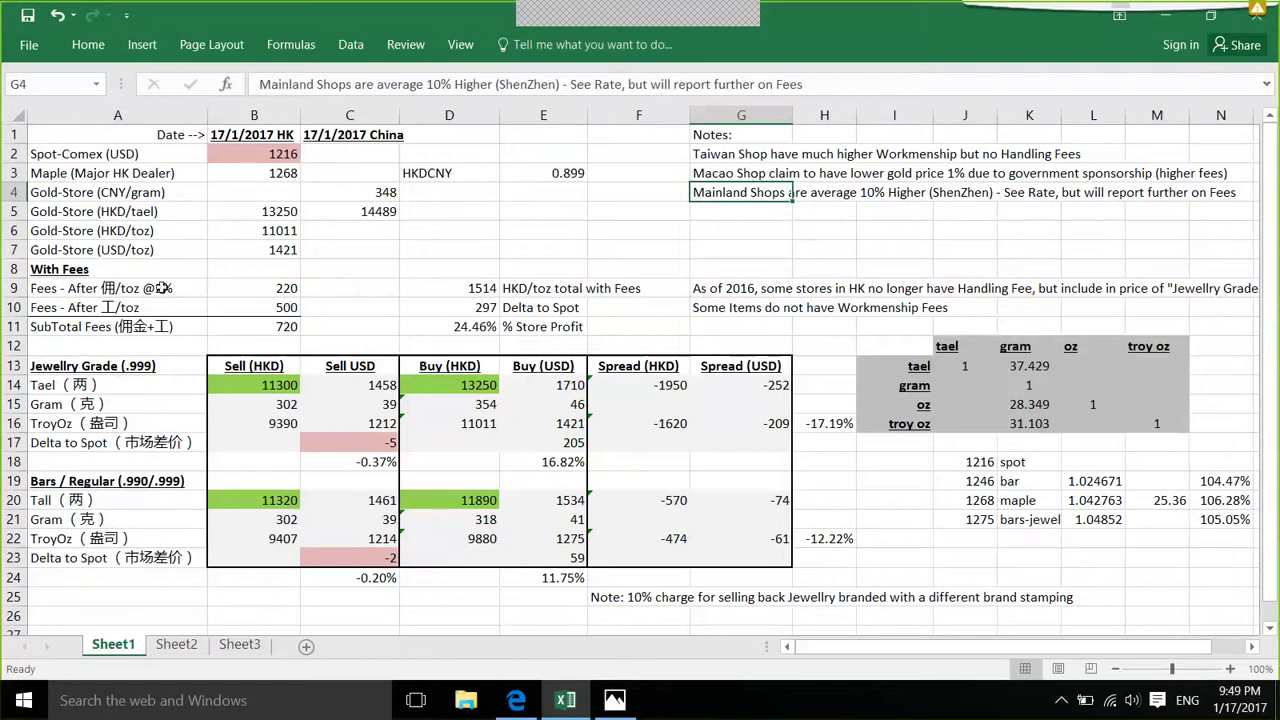
# Step: Compare the handling and workmanship fee rows in A9:A10 with the Taiwan and Macao shop notes in G2:G3
pyautogui.click(156, 289)
pyautogui.click(146, 310)
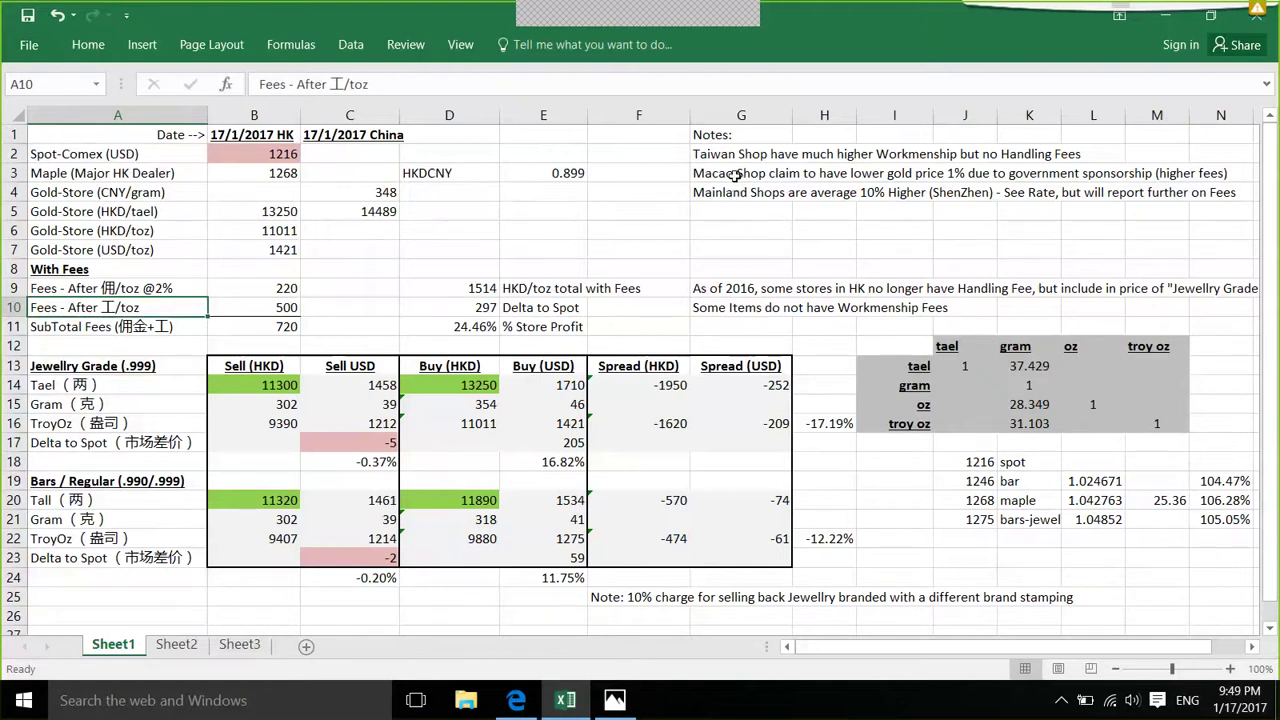
pyautogui.click(735, 176)
pyautogui.click(749, 158)
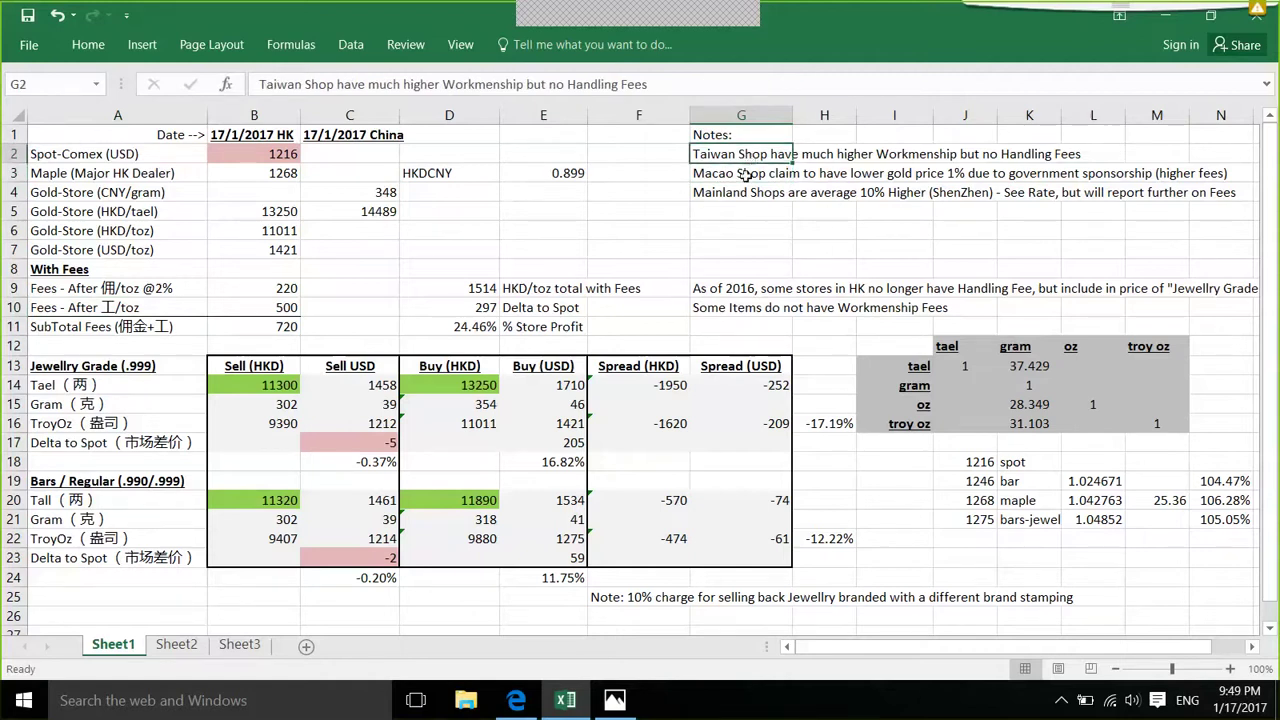
pyautogui.click(745, 176)
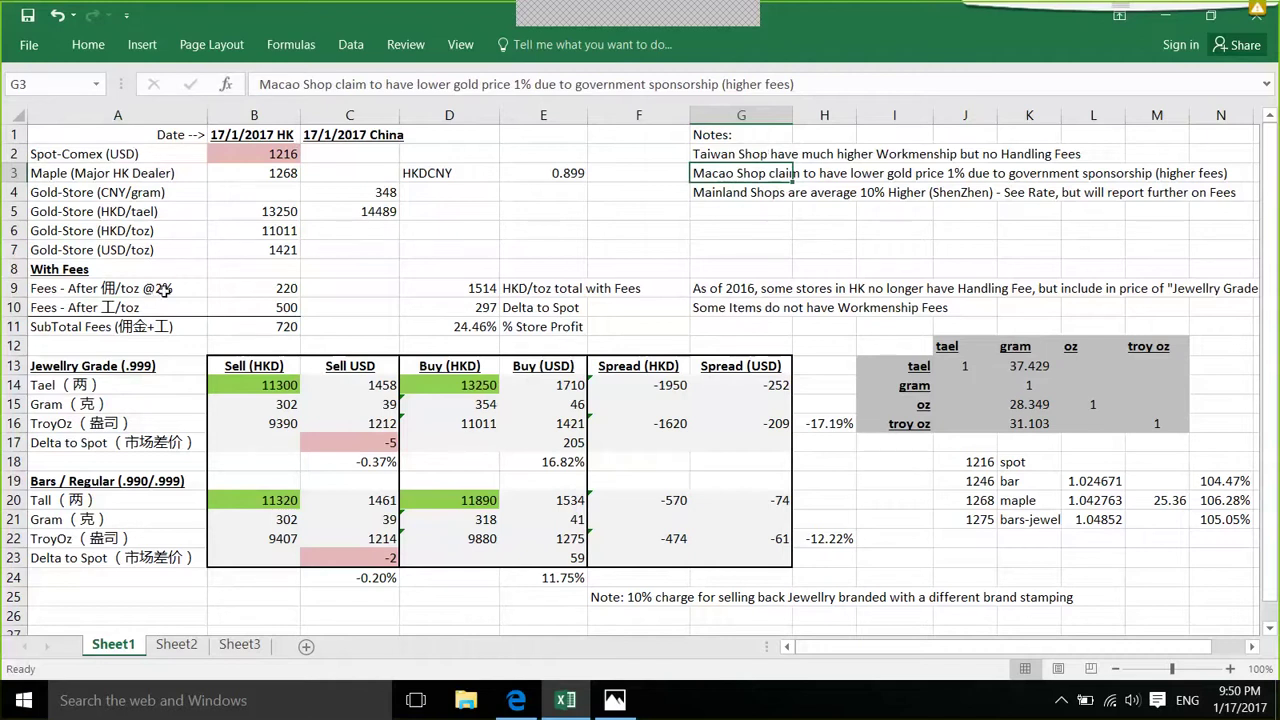
pyautogui.click(165, 289)
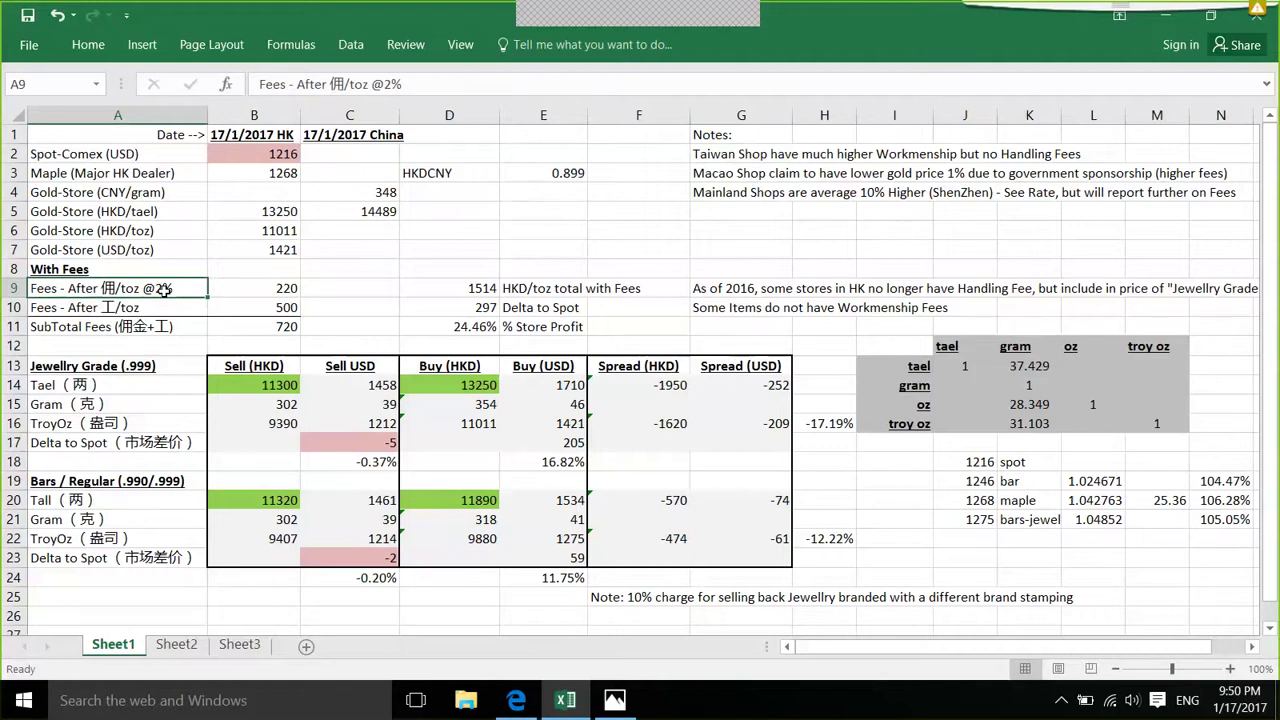
pyautogui.click(145, 311)
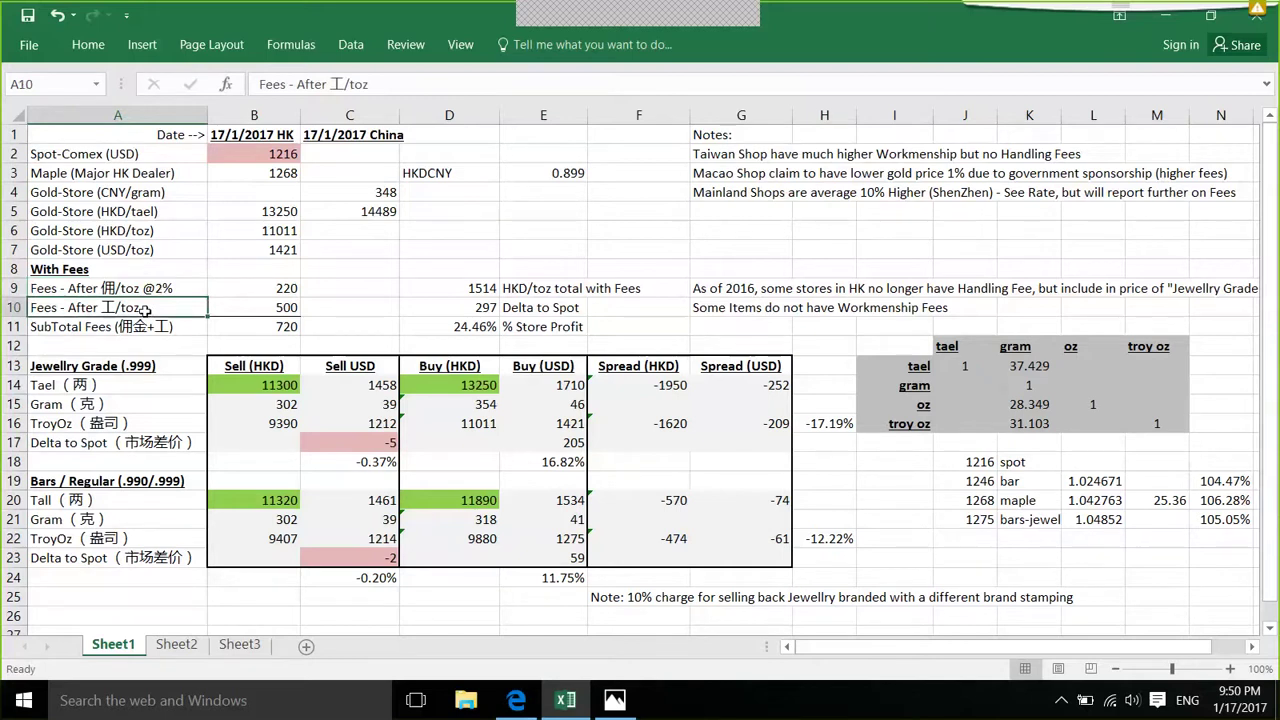
pyautogui.click(727, 162)
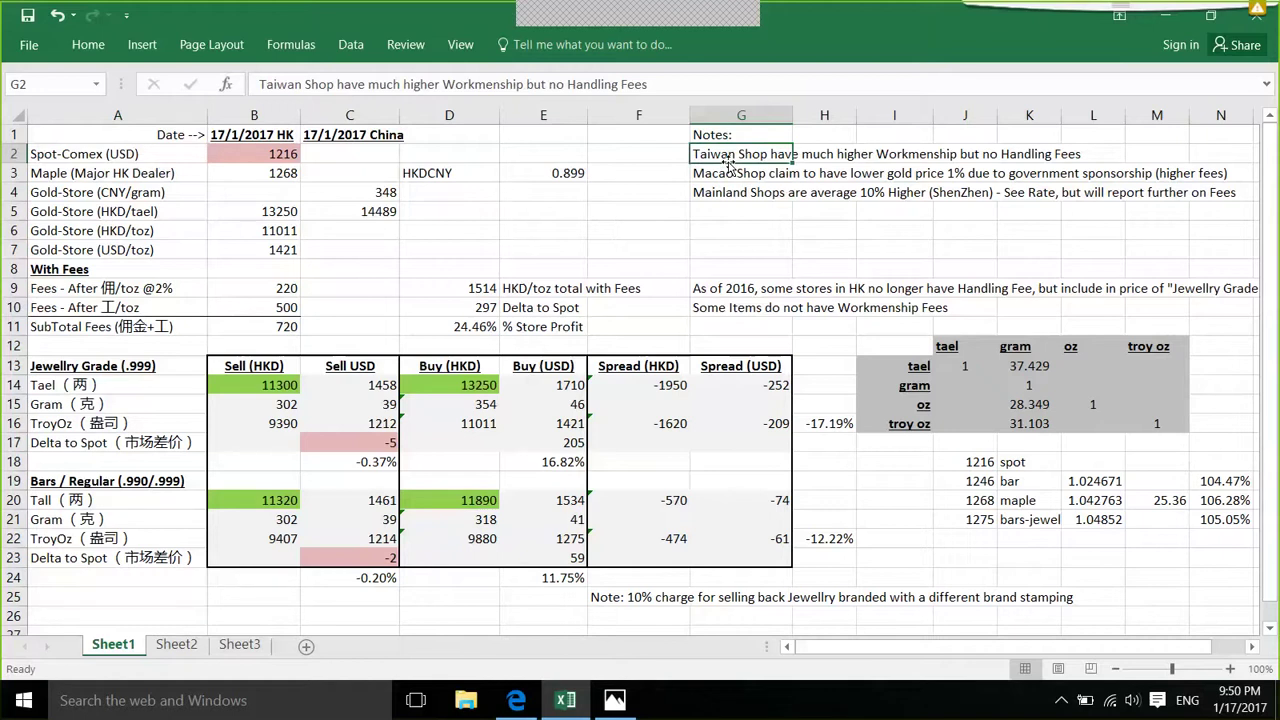
pyautogui.click(147, 306)
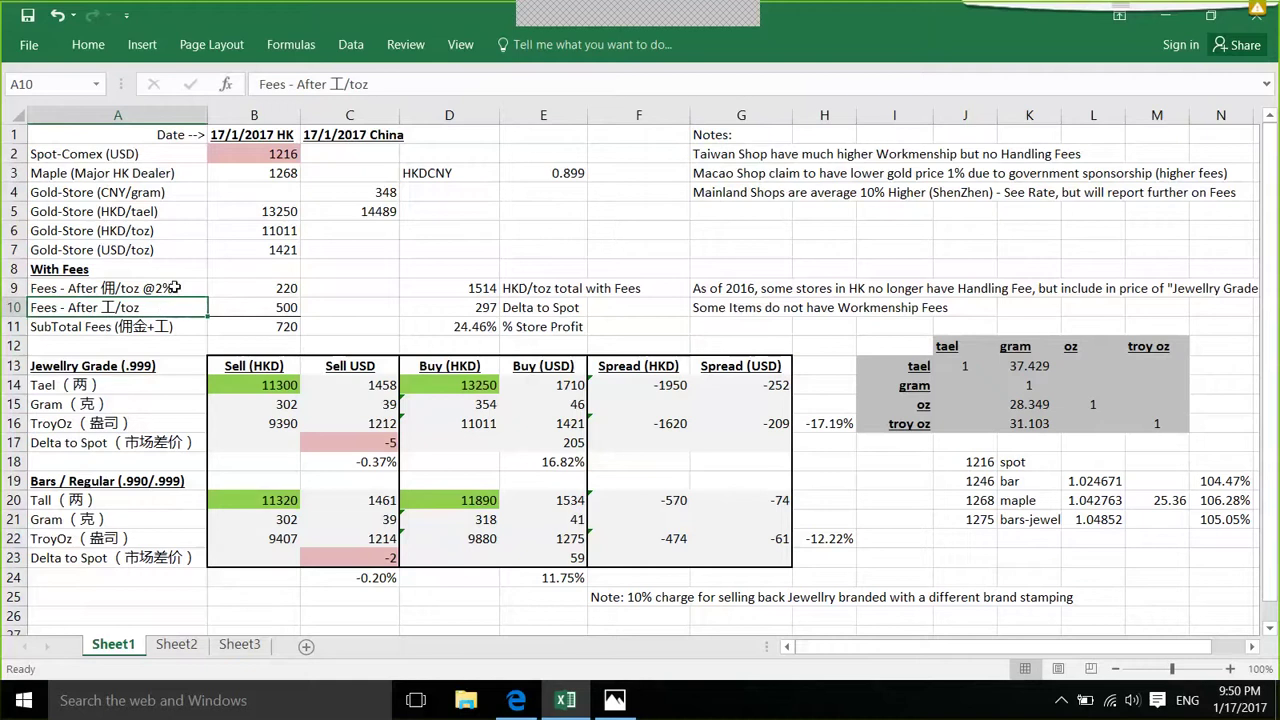
pyautogui.click(751, 155)
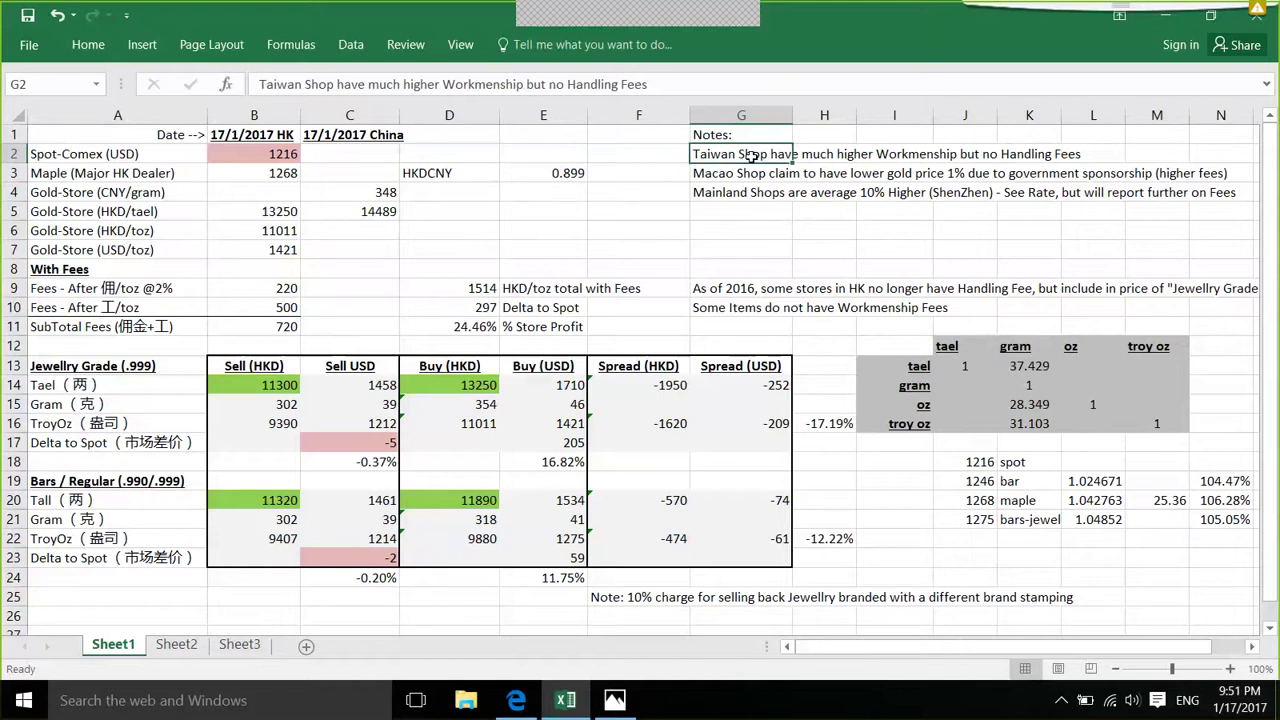
# Step: Inspect the Hong Kong handling fee formula in B9 and the China column's fee cells C9:C10
pyautogui.click(462, 271)
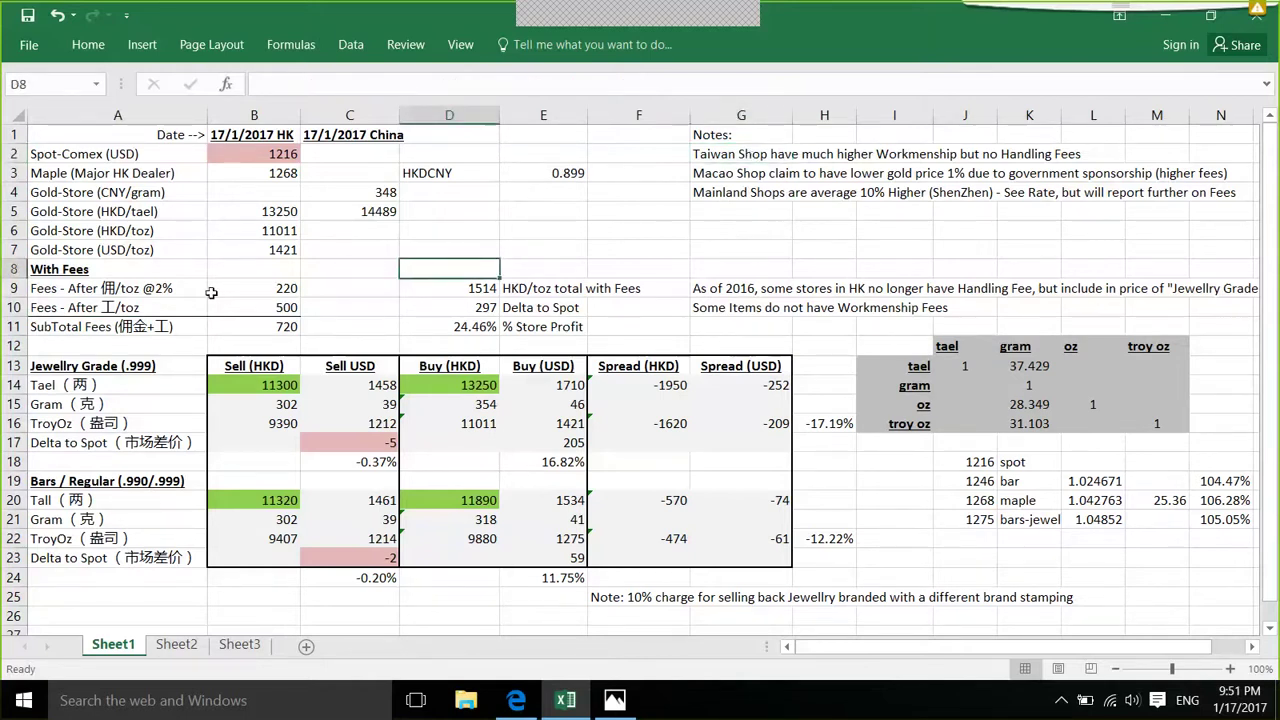
pyautogui.click(285, 289)
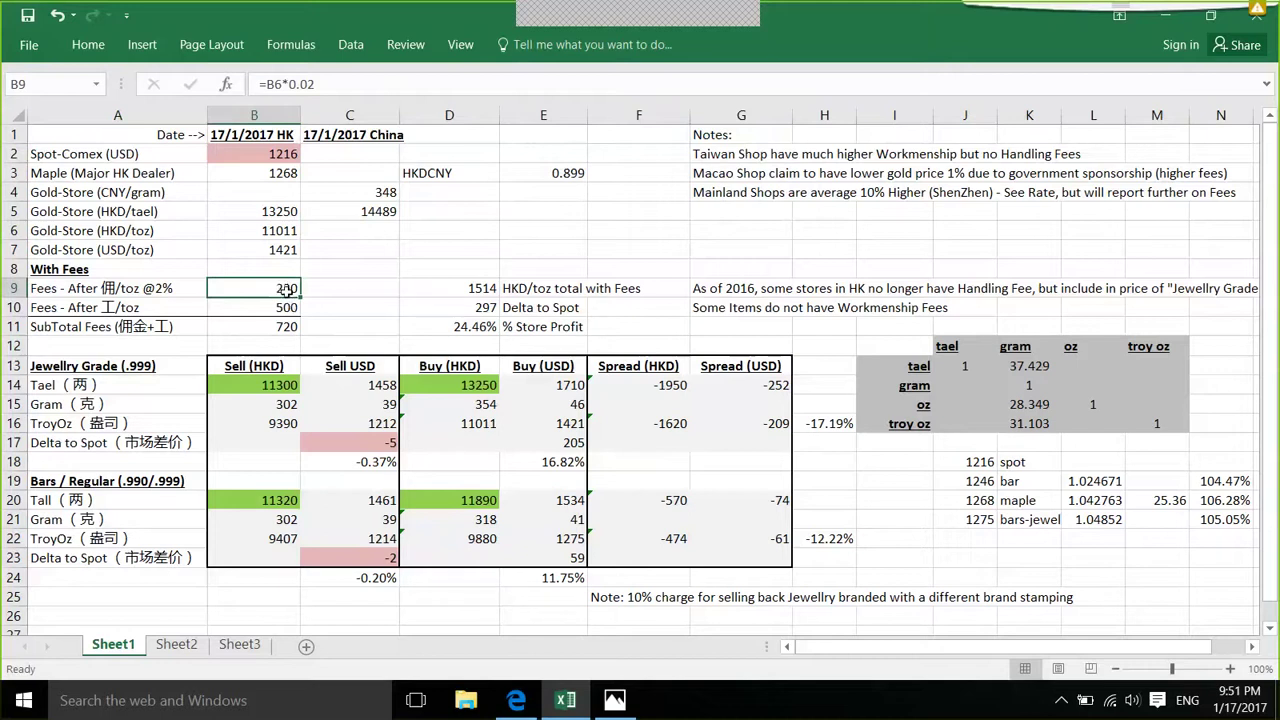
pyautogui.click(337, 292)
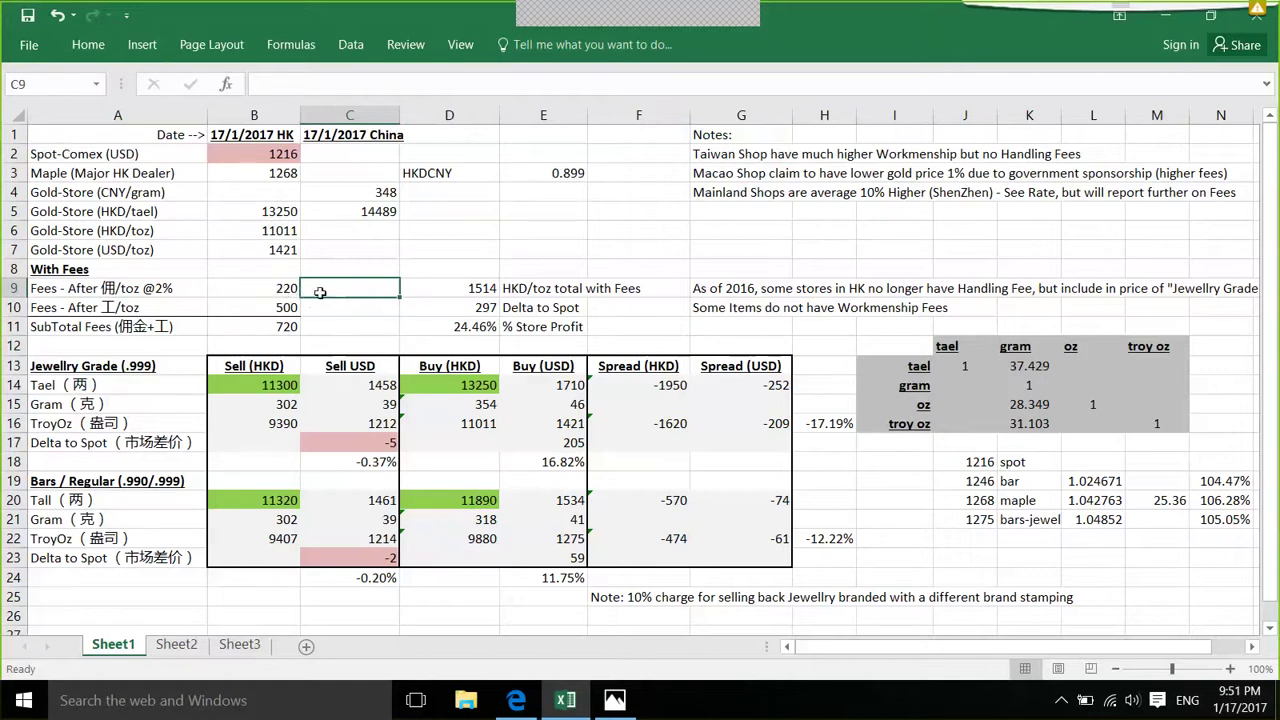
pyautogui.click(137, 294)
pyautogui.click(352, 294)
pyautogui.click(350, 307)
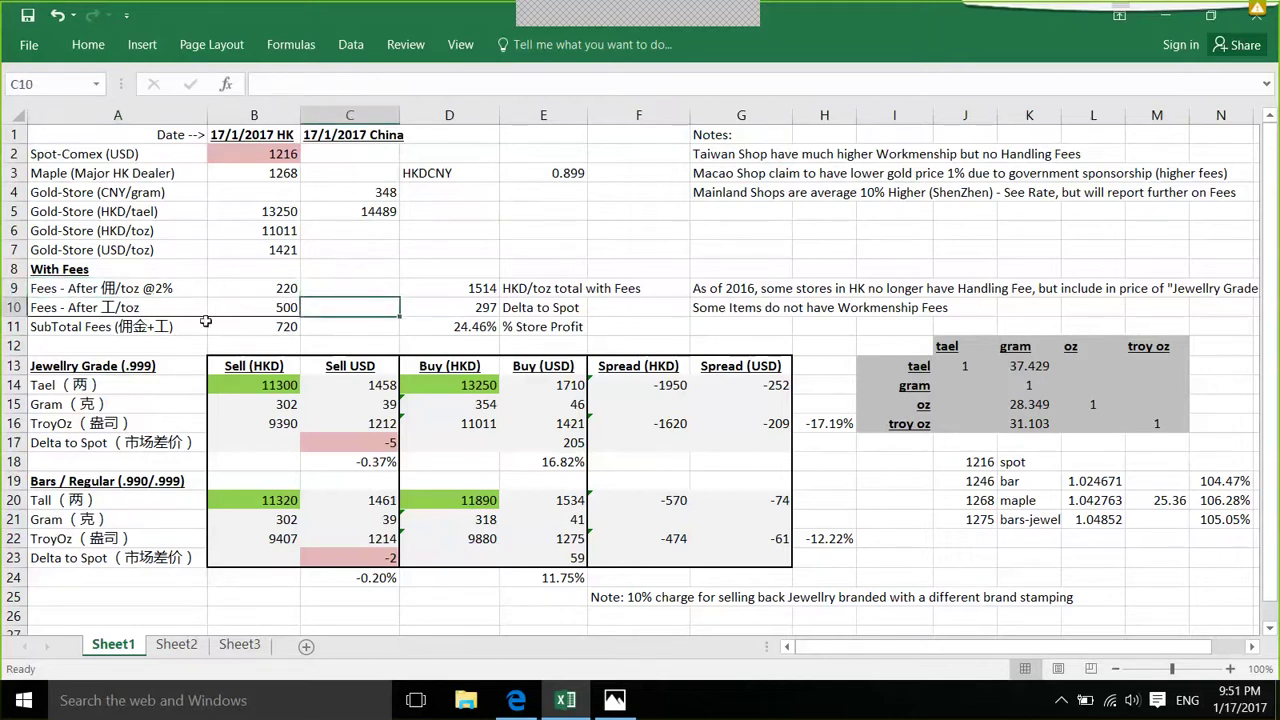